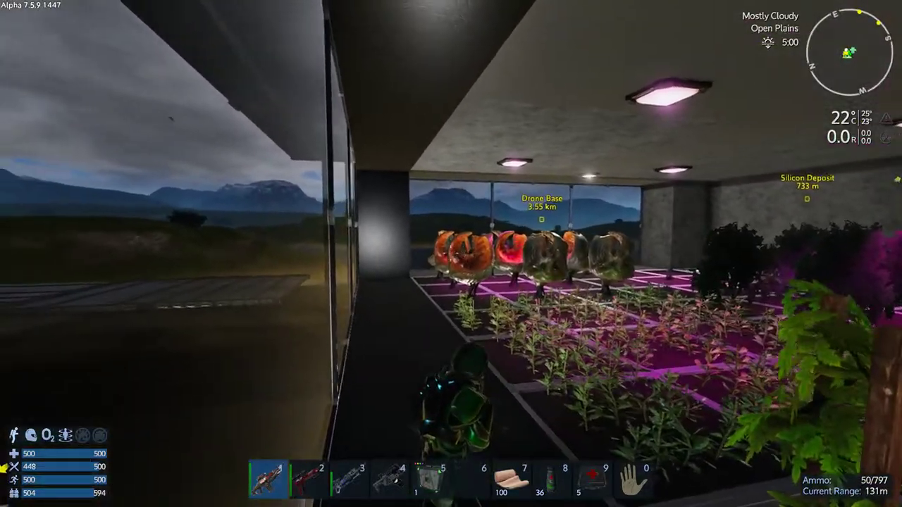
# Walk through the greenhouse, down the corner shaft and across the storage room to the Food Processor
pyautogui.press('w')
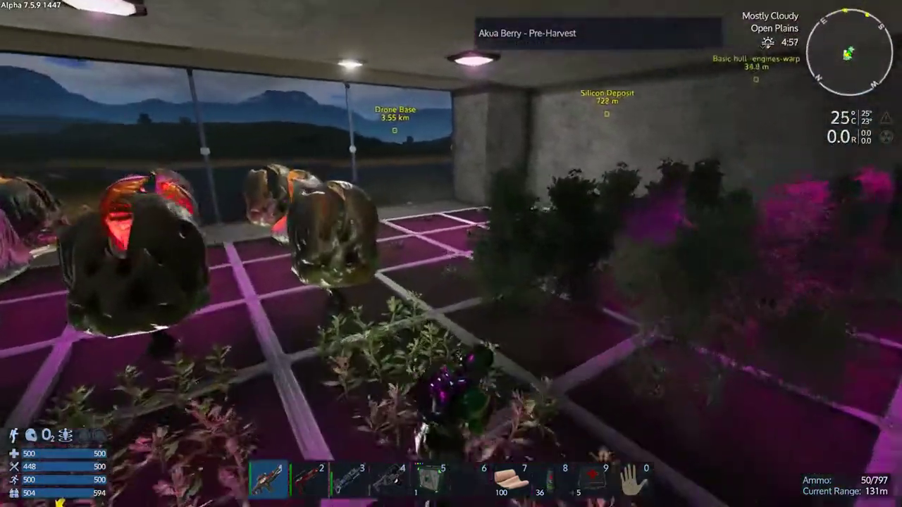
pyautogui.press('w')
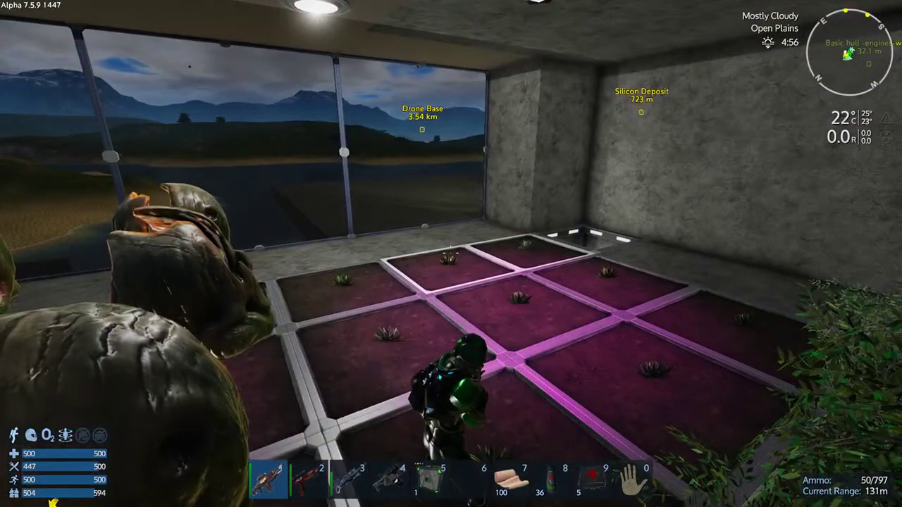
pyautogui.press('w')
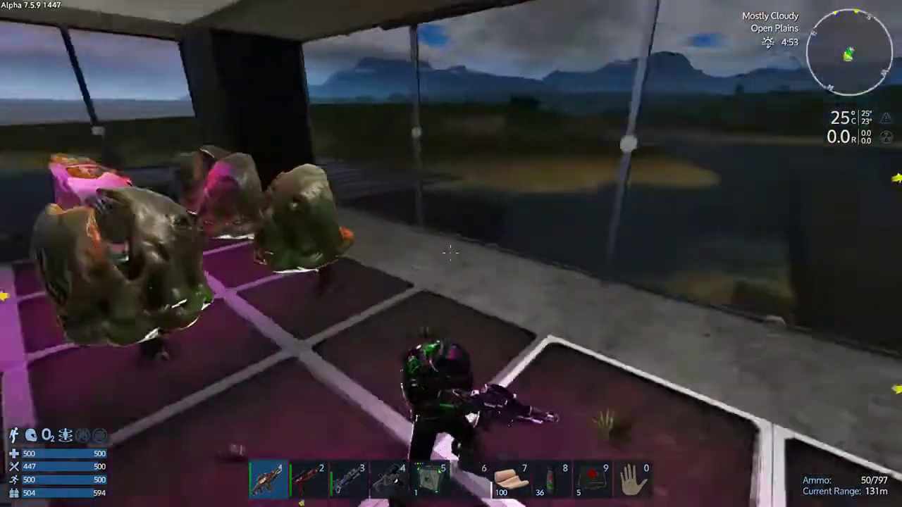
pyautogui.press('w')
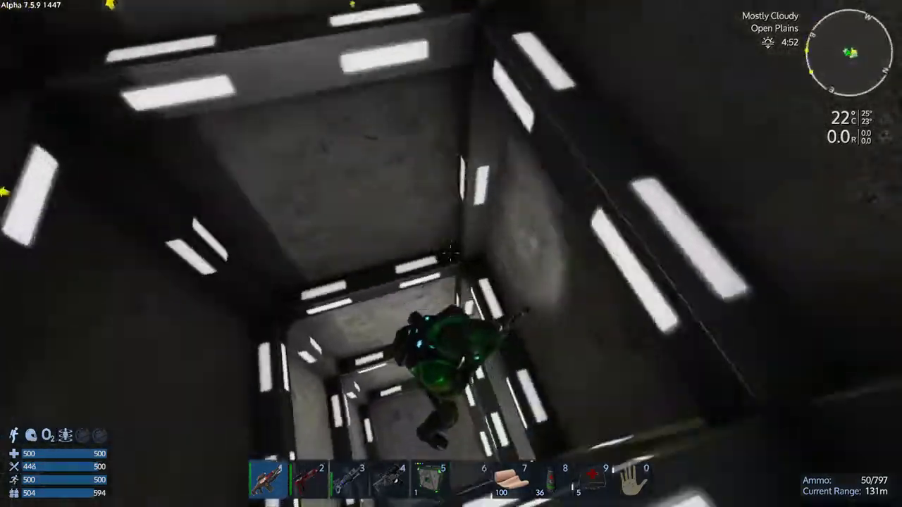
pyautogui.press('w')
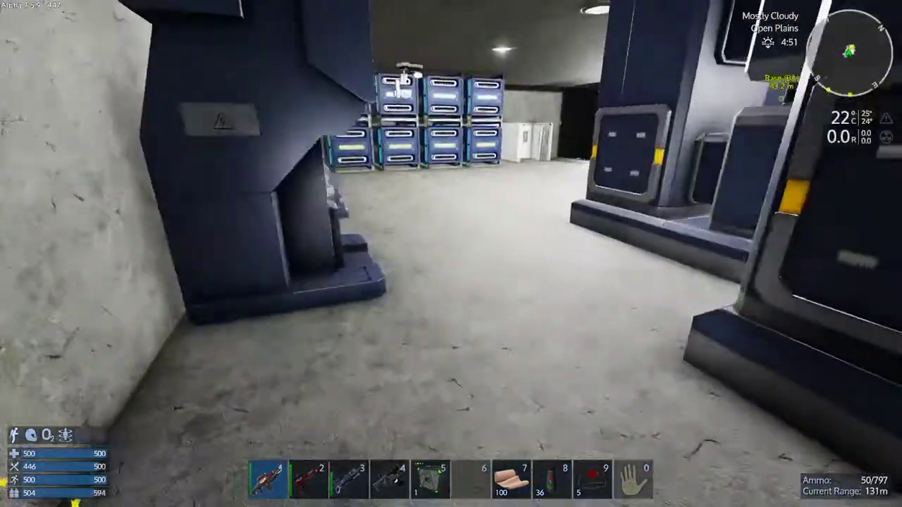
pyautogui.press('w')
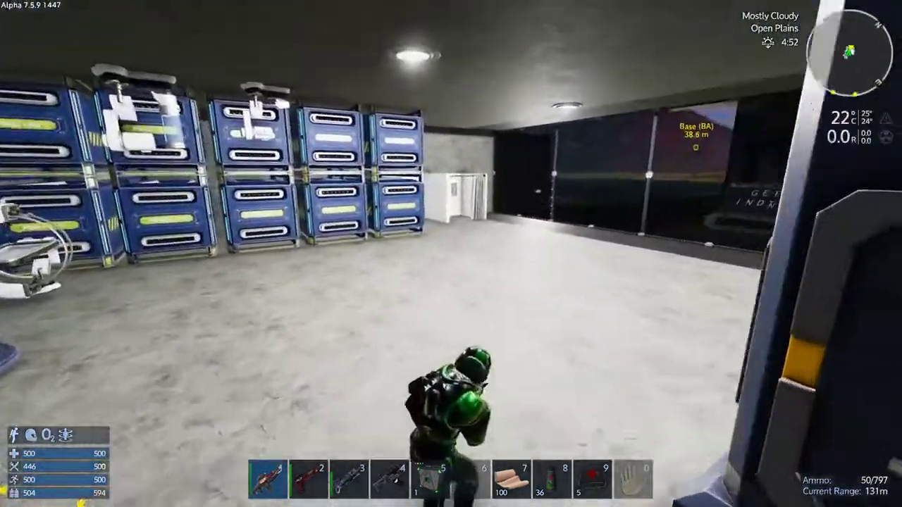
pyautogui.press('w')
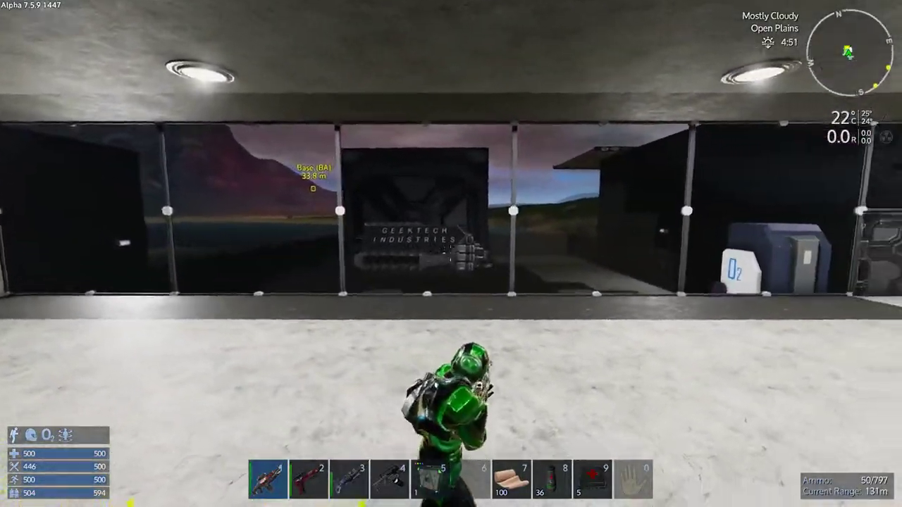
pyautogui.press('w')
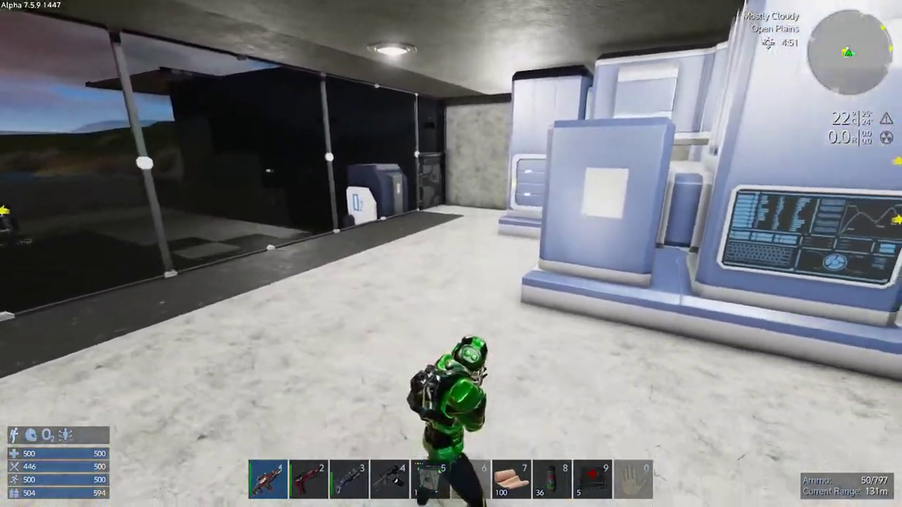
pyautogui.press('w')
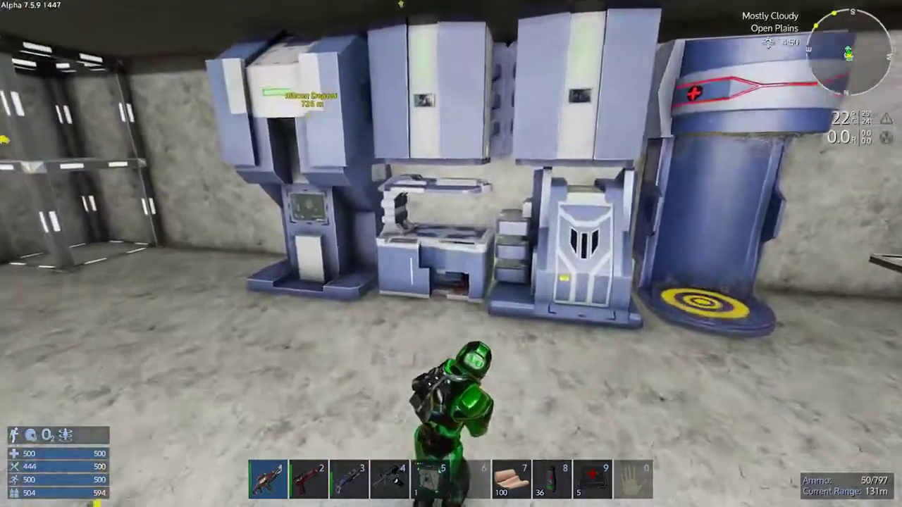
# Collect the bandages, wine and both canned meat stacks from the Food Processor output
pyautogui.press('f')
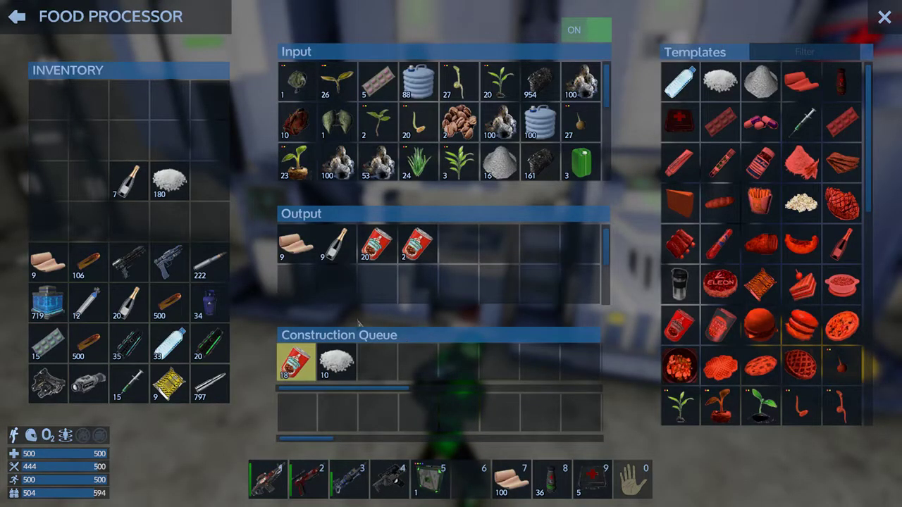
pyautogui.keyDown('shift'); pyautogui.click(294, 255); pyautogui.keyUp('shift')
pyautogui.keyDown('shift'); pyautogui.click(333, 254); pyautogui.keyUp('shift')
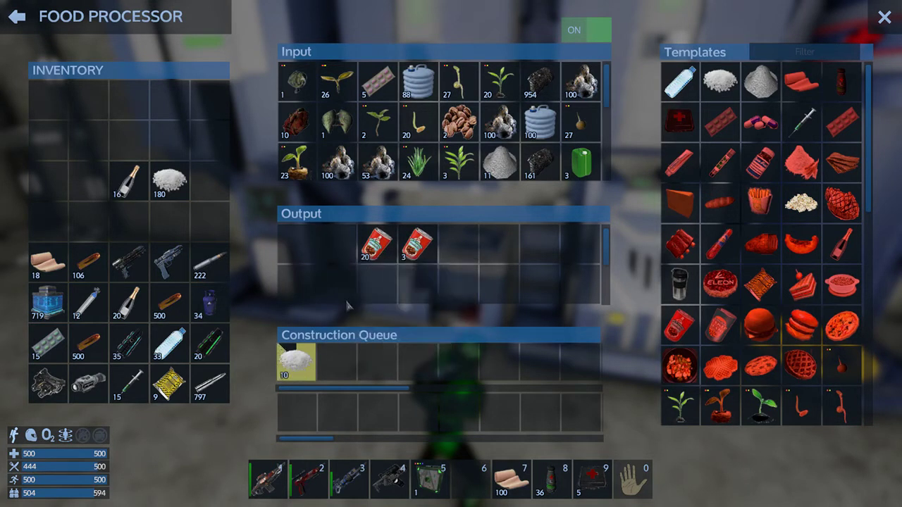
pyautogui.keyDown('shift'); pyautogui.click(376, 243); pyautogui.keyUp('shift')
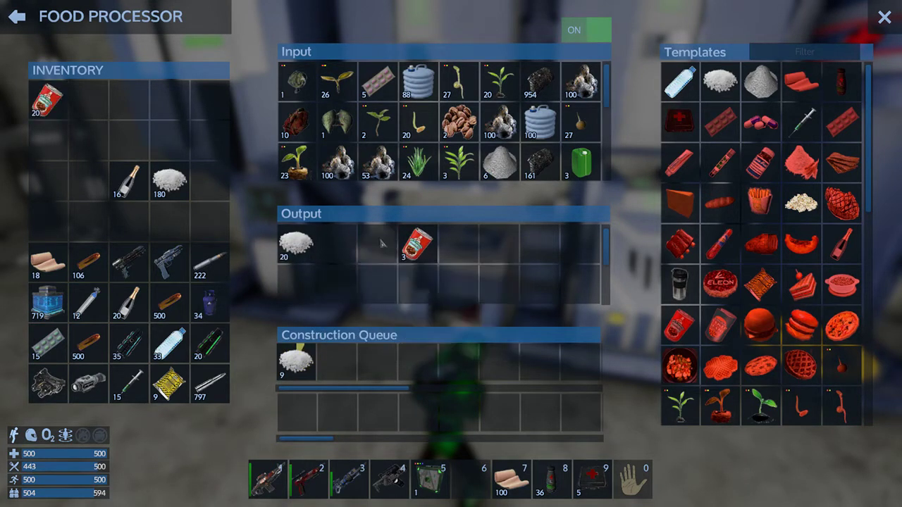
pyautogui.keyDown('shift'); pyautogui.click(417, 243); pyautogui.keyUp('shift')
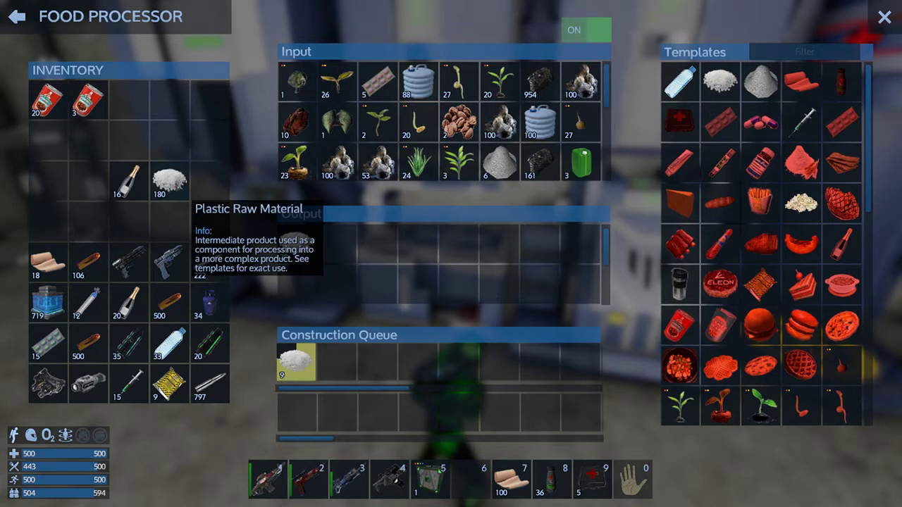
# Open the Builder constructor from the device list and move the sparkling wine stack
pyautogui.click(19, 22)
pyautogui.click(117, 305)
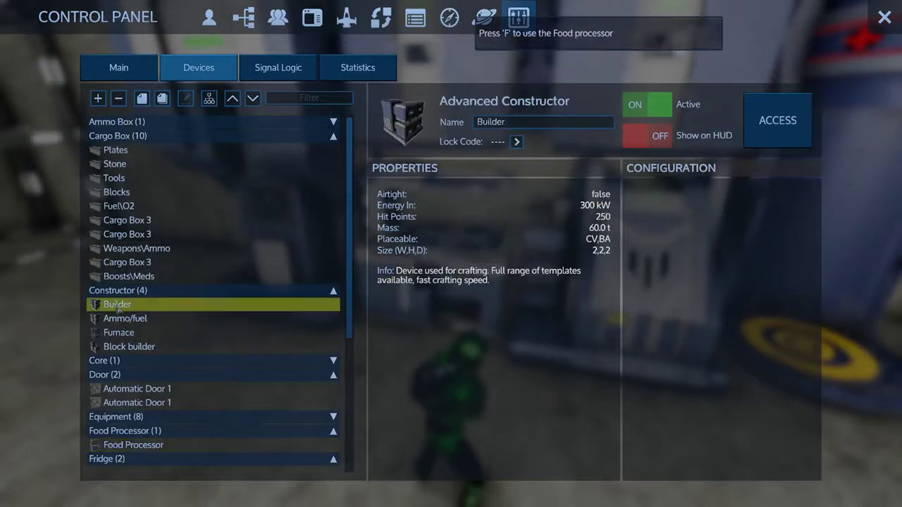
pyautogui.doubleClick(117, 304)
pyautogui.moveTo(130, 189); pyautogui.dragTo(227, 235)
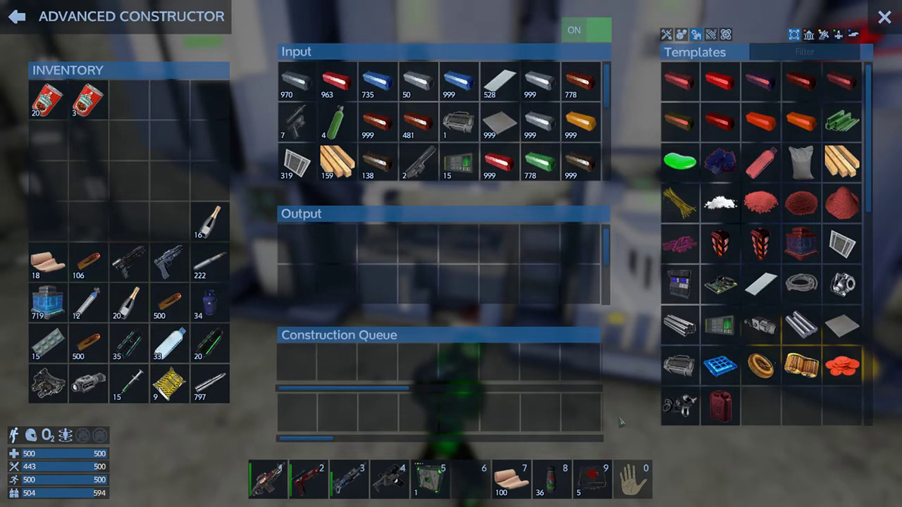
pyautogui.moveTo(334, 121)
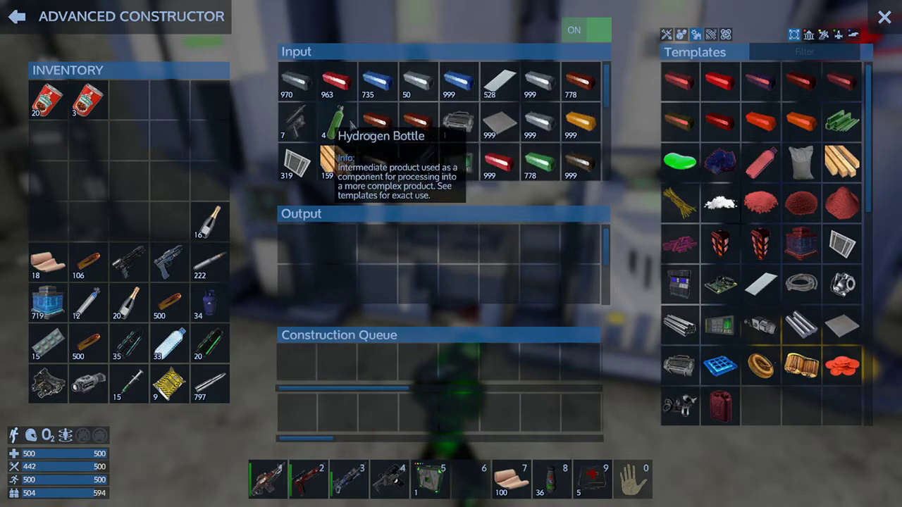
# Close the constructor and walk past the windows out through the base door
pyautogui.click(886, 16)
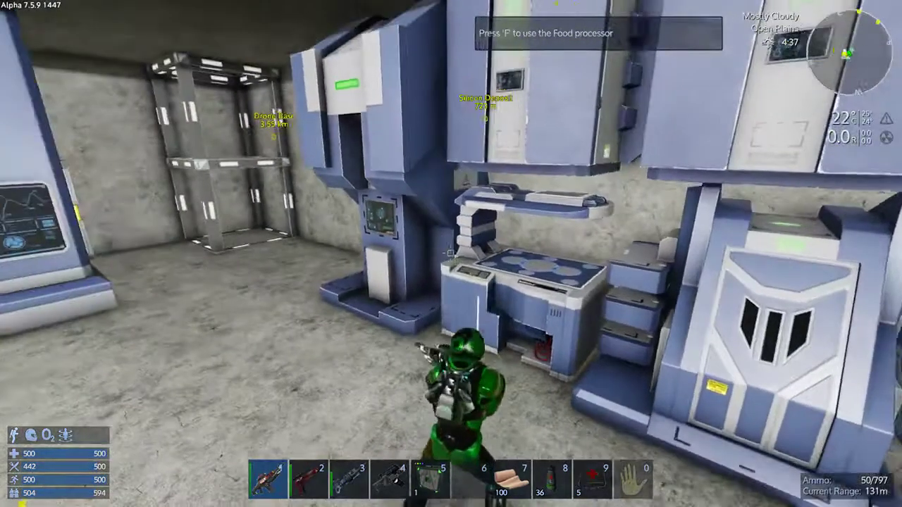
pyautogui.press('w')
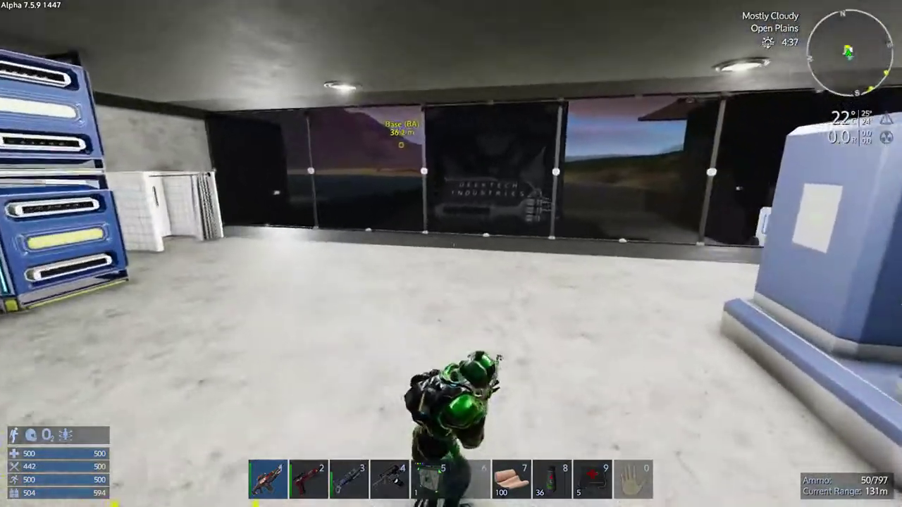
pyautogui.press('w')
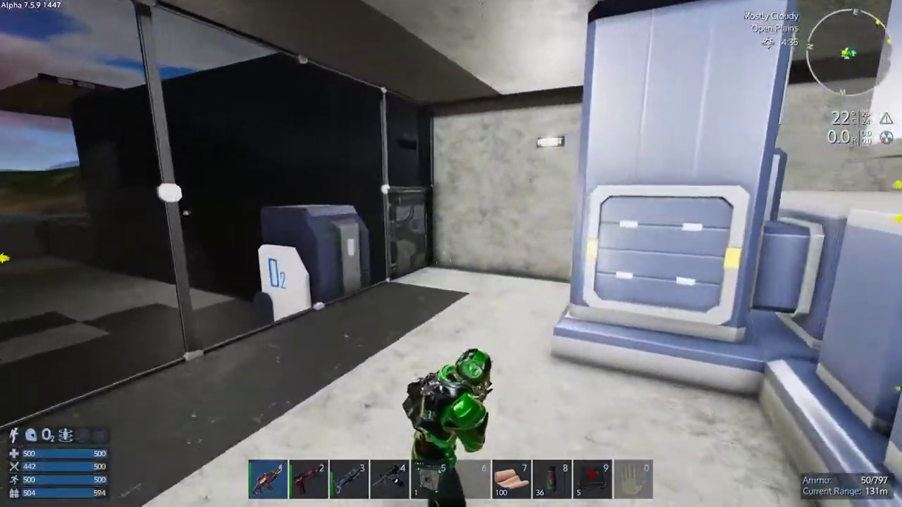
pyautogui.press('w')
pyautogui.press('v')
pyautogui.press('v')
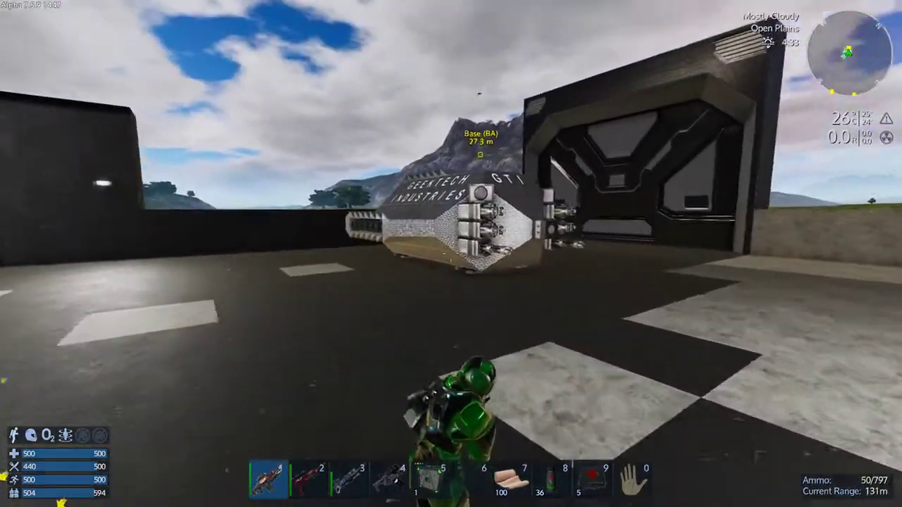
# Climb on top of the GeekTech ship and into its cockpit opening
pyautogui.press('w')
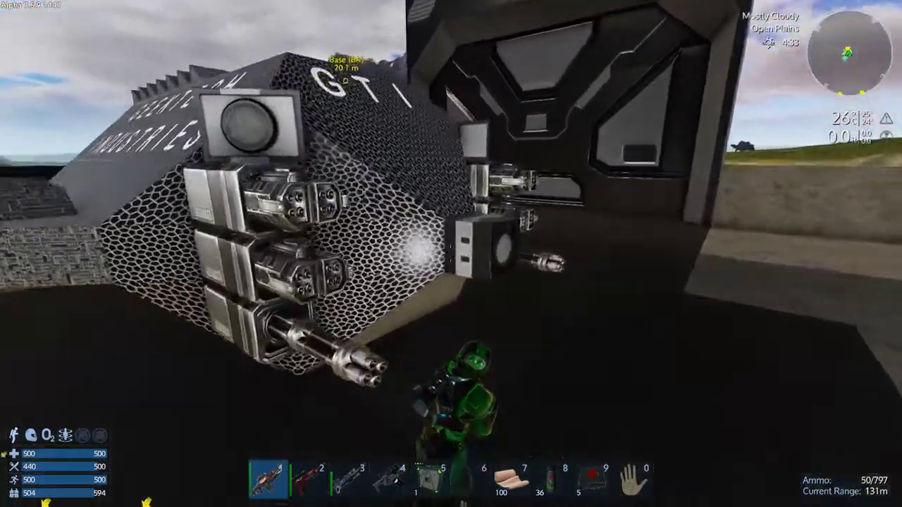
pyautogui.press('space')
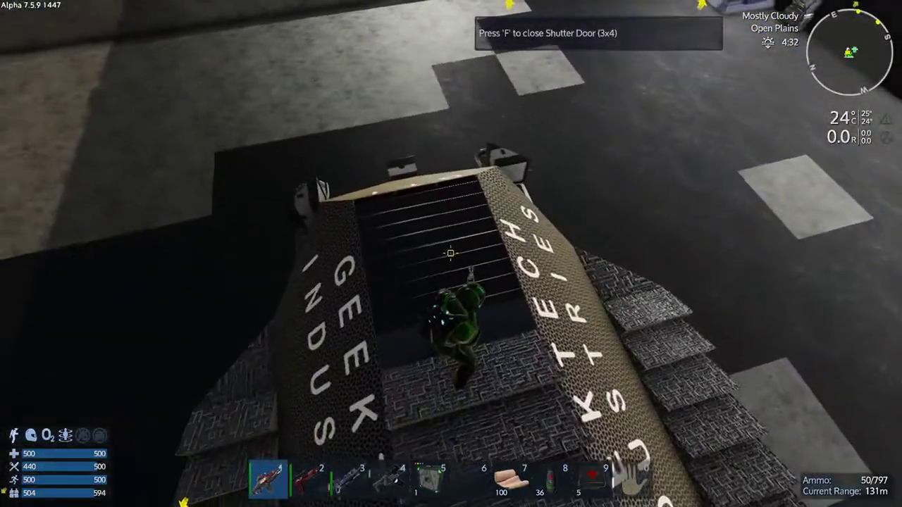
pyautogui.press('w')
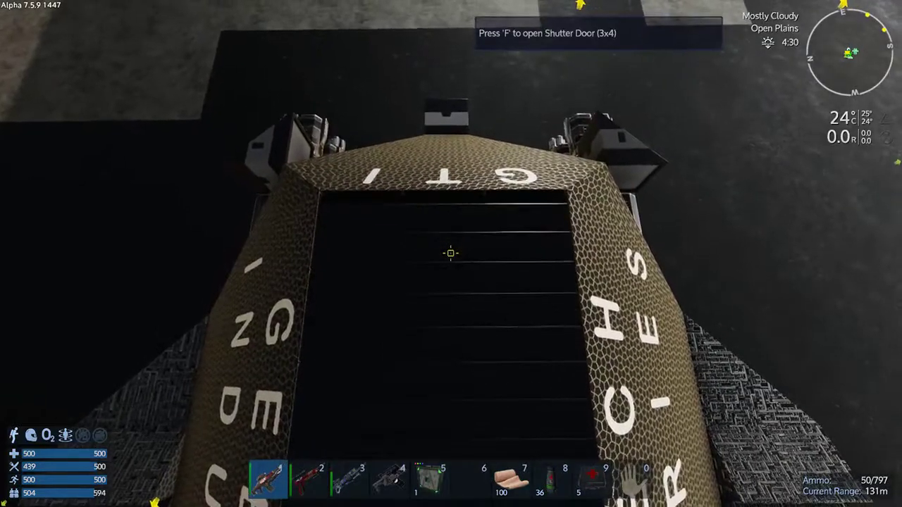
# Open the cockpit shutter, take the pilot seat and lift off the vessel
pyautogui.press('f')
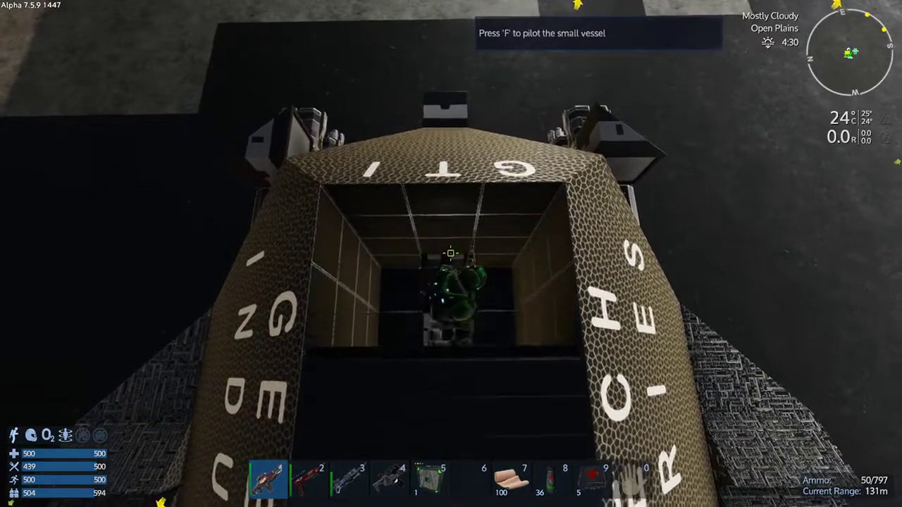
pyautogui.press('w')
pyautogui.press('f')
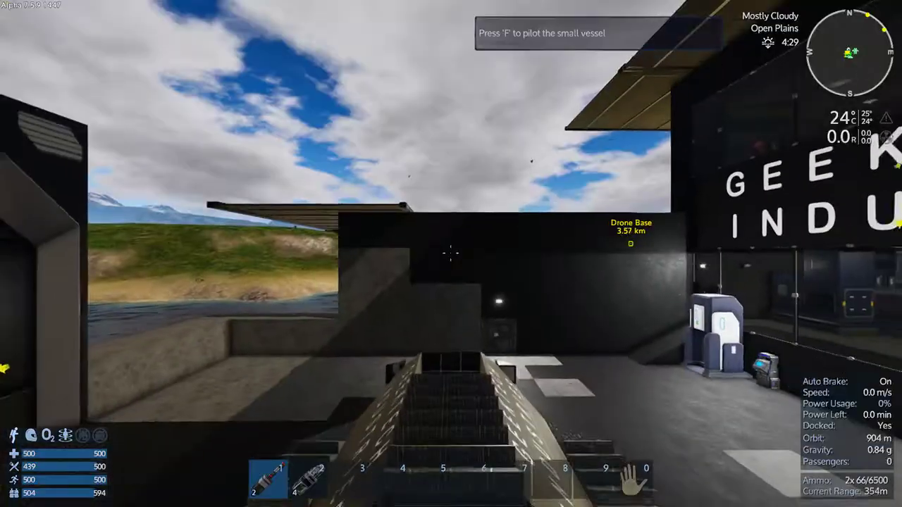
pyautogui.press('i')
pyautogui.press('space')
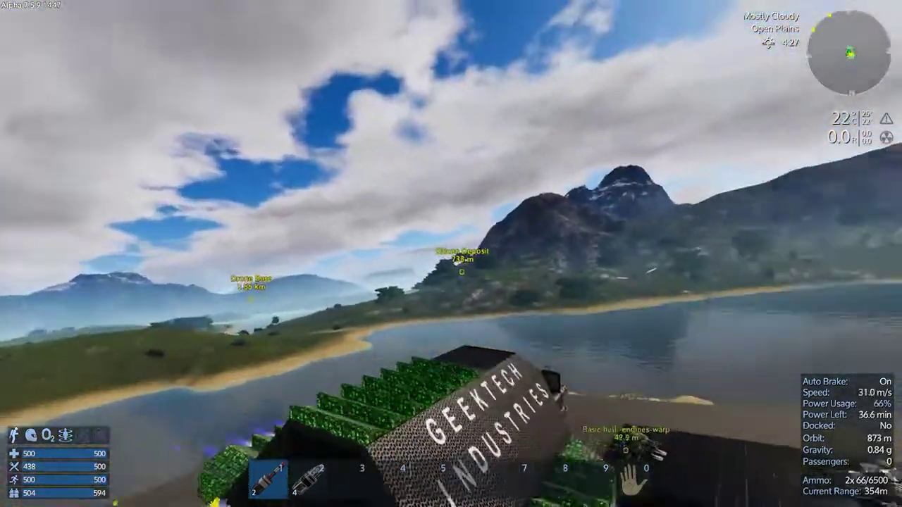
# Fly down onto the platform, power down the docked vessel and leave the seat
pyautogui.press('w')
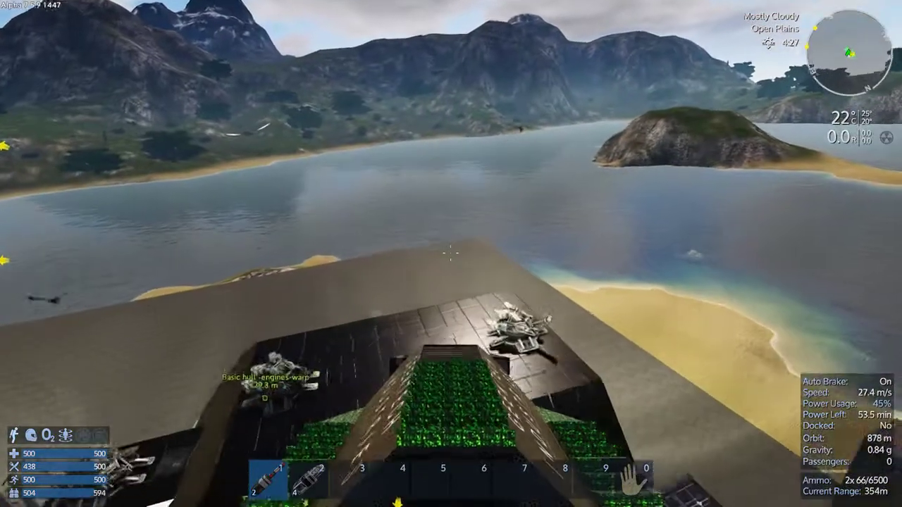
pyautogui.press('w')
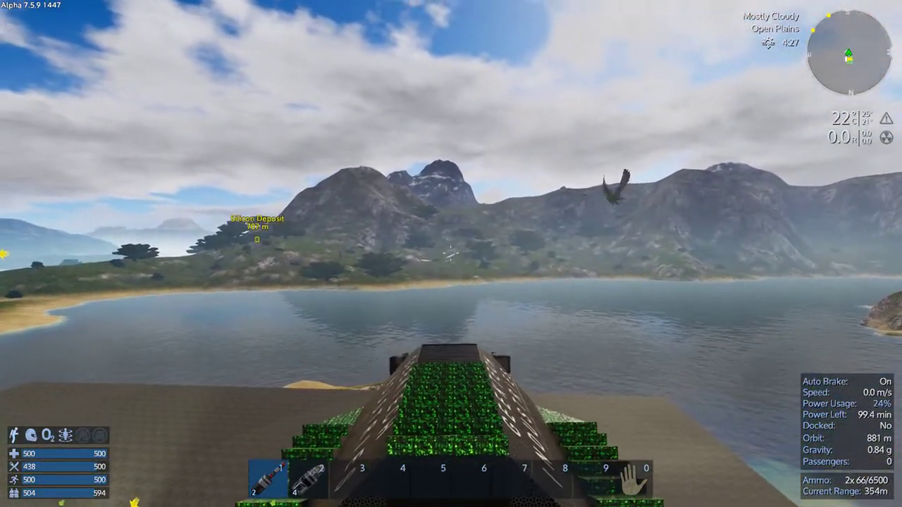
pyautogui.press('v')
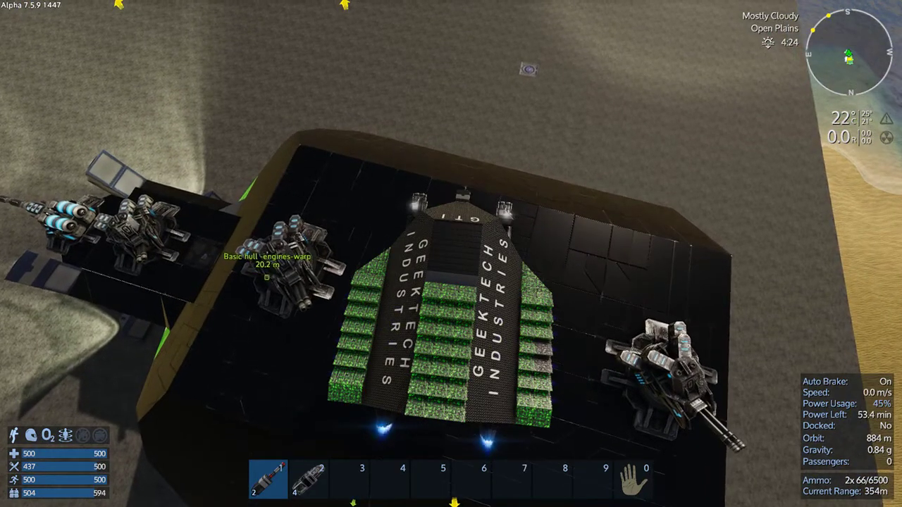
pyautogui.press('space')
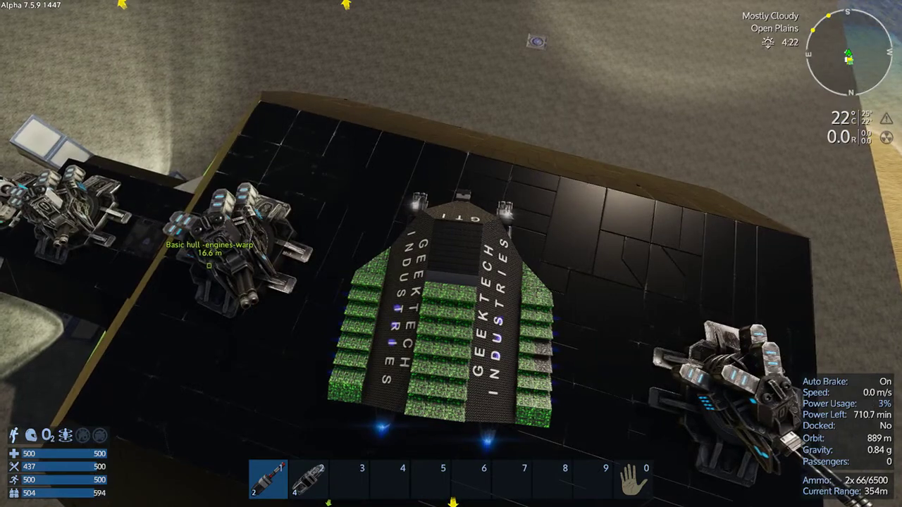
pyautogui.press('p')
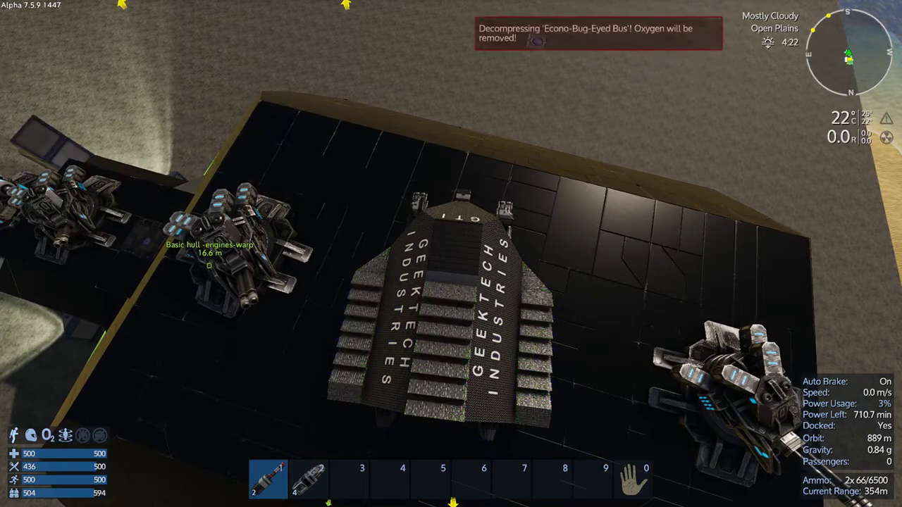
pyautogui.press('f')
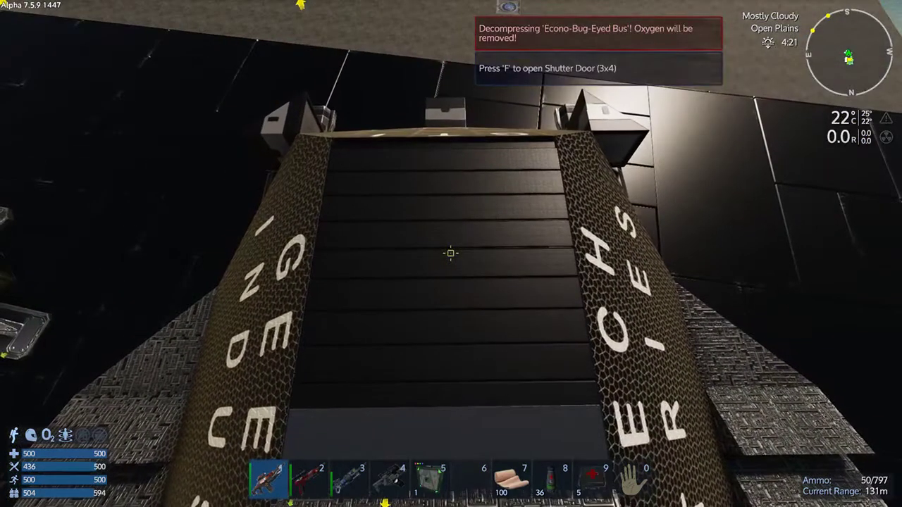
# Climb out onto the ledge, walk down to the green GTI tank and take its controls
pyautogui.press('f')
pyautogui.press('space')
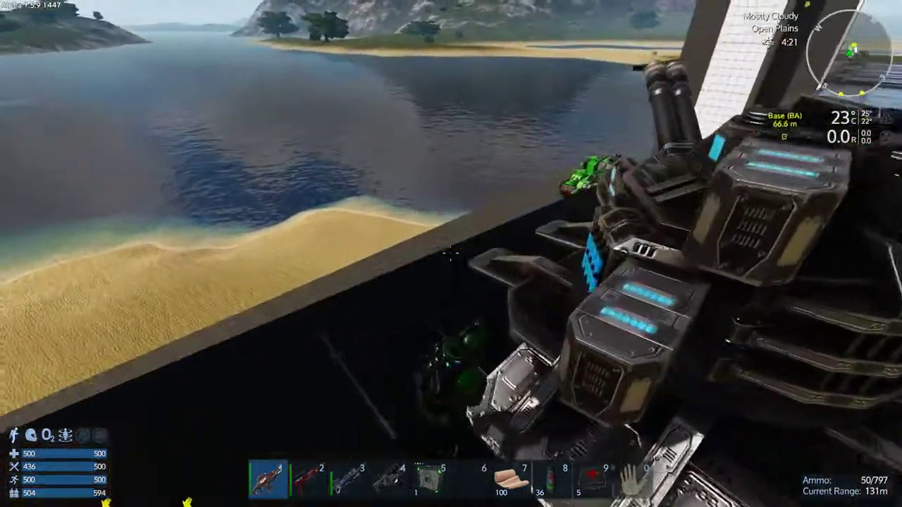
pyautogui.press('w')
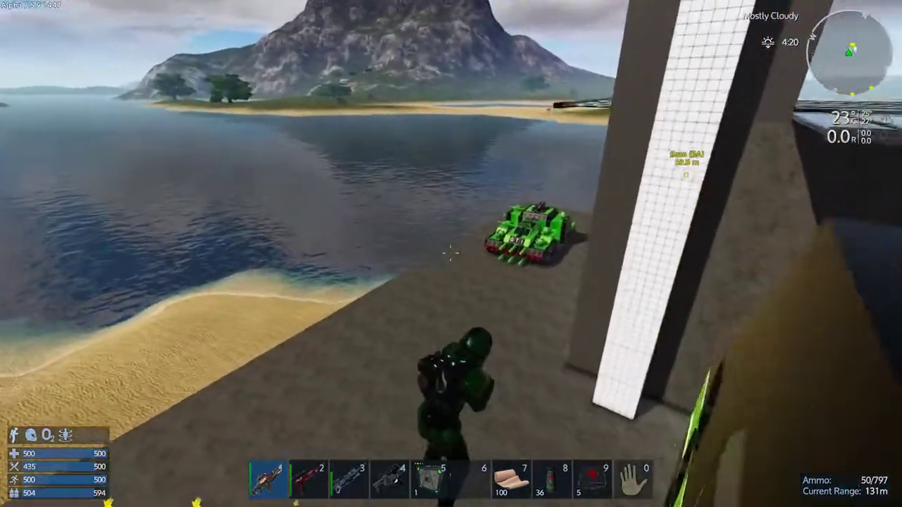
pyautogui.press('w')
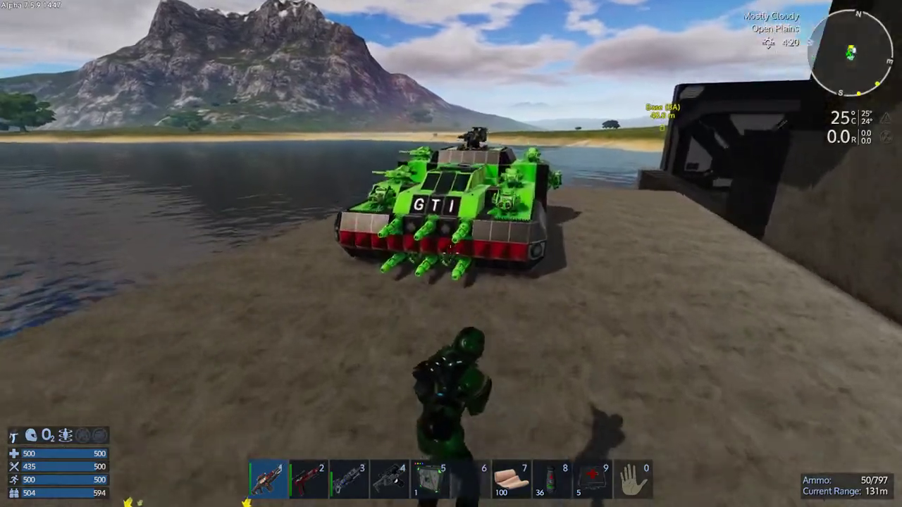
pyautogui.press('w')
pyautogui.press('space')
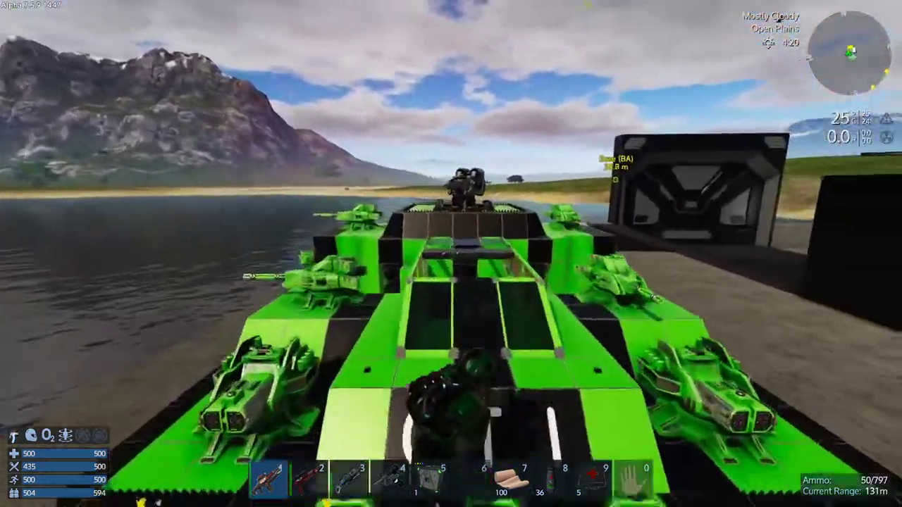
pyautogui.press('w')
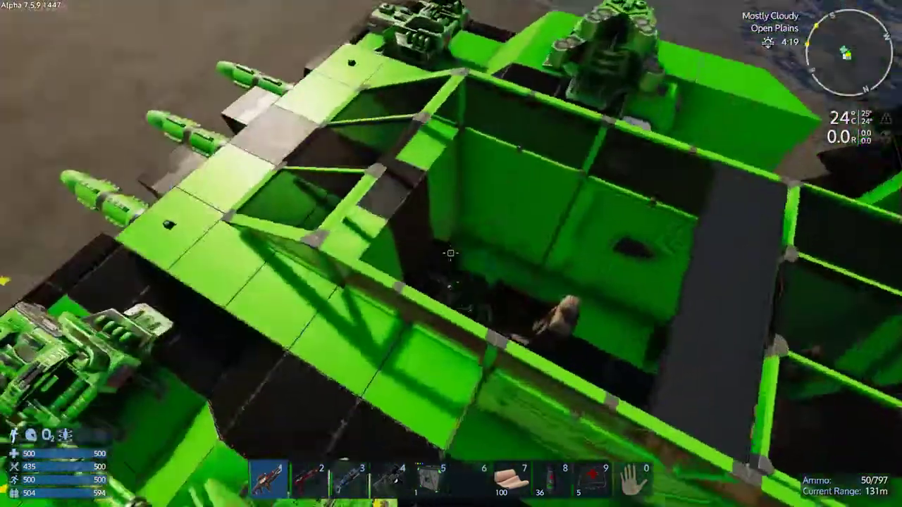
pyautogui.press('f')
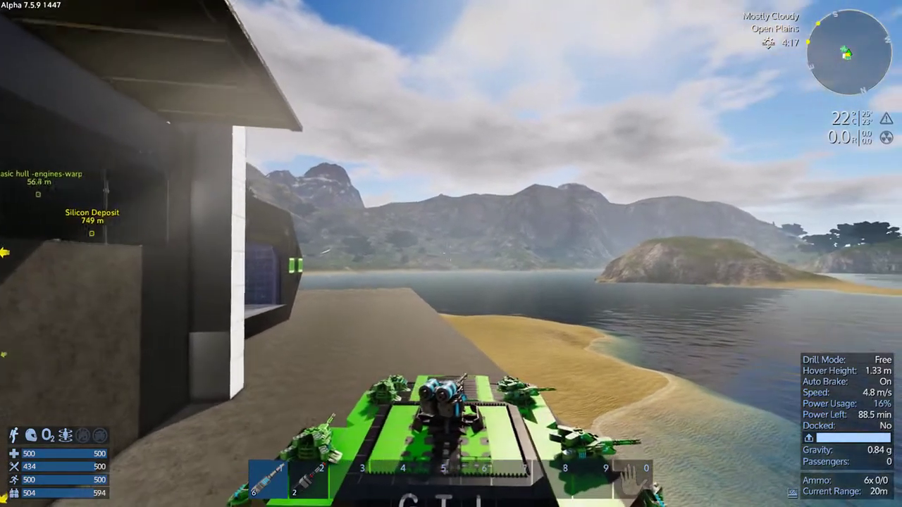
# Steer left into the hangar opening, back off the wall and settle the tank to dock
pyautogui.press('a')
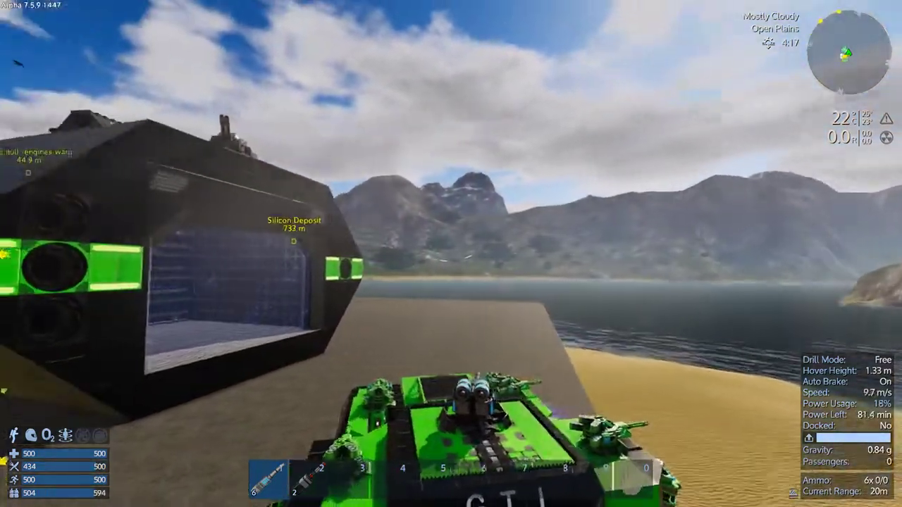
pyautogui.press('a')
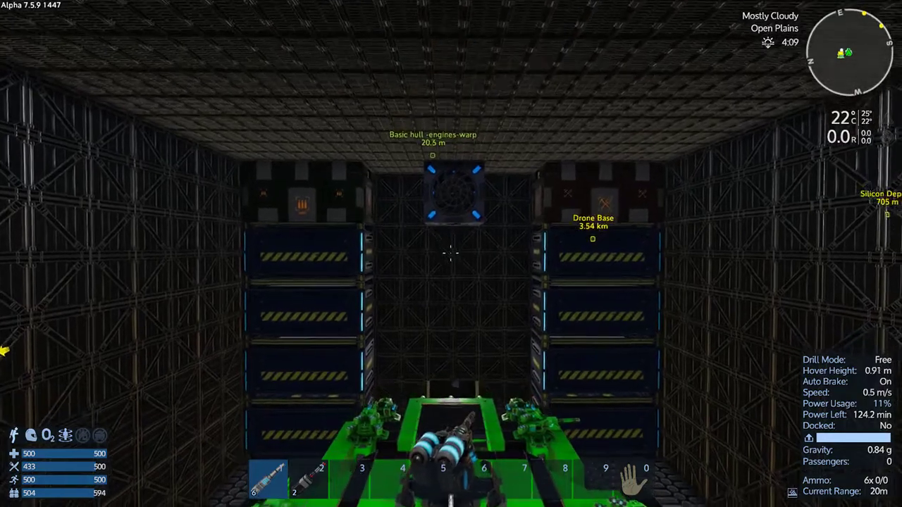
pyautogui.press('s')
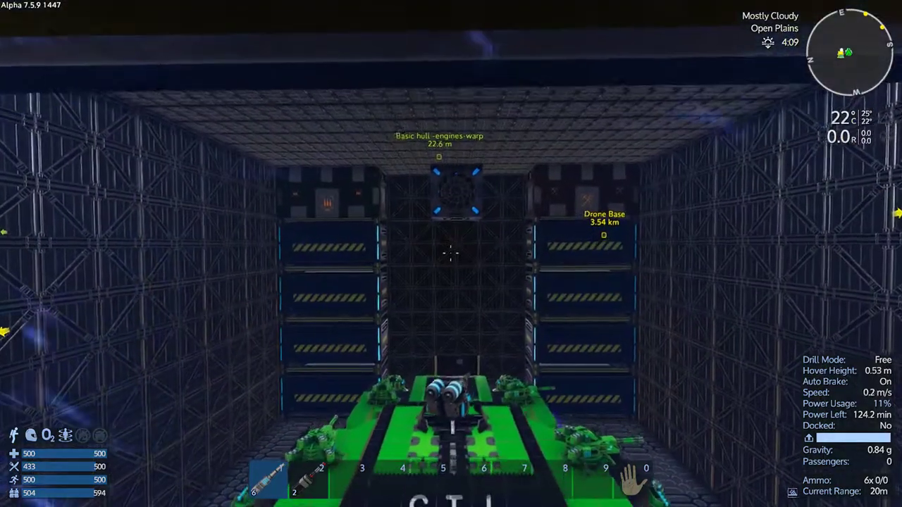
pyautogui.press('v')
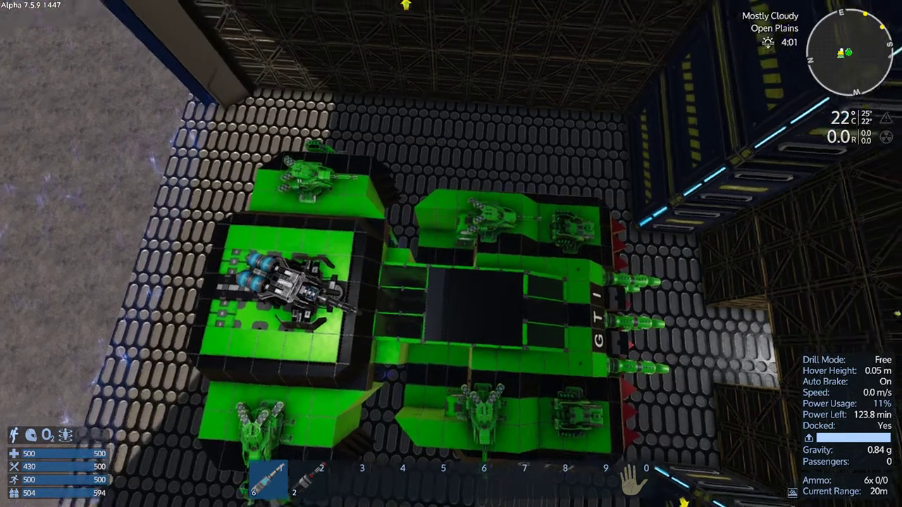
# Exit the docked tank and turn toward the open hangar and the water
pyautogui.press('f')
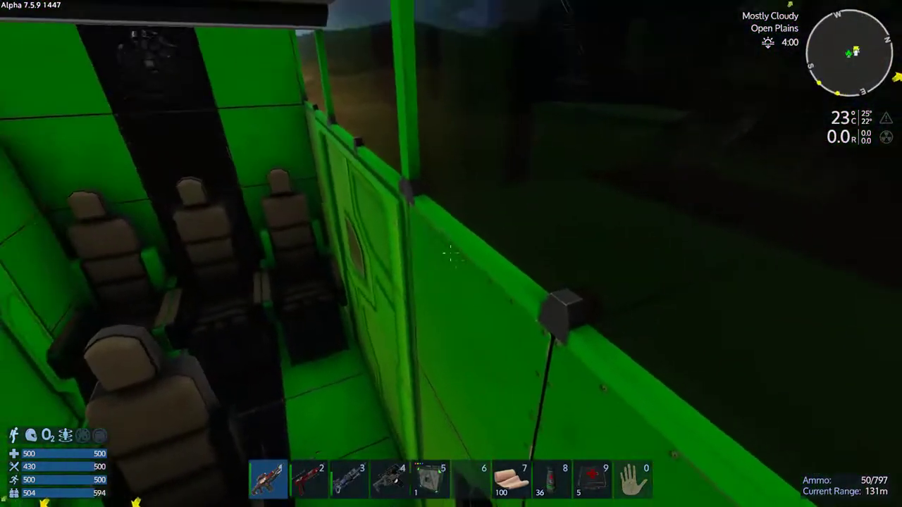
pyautogui.press('w')
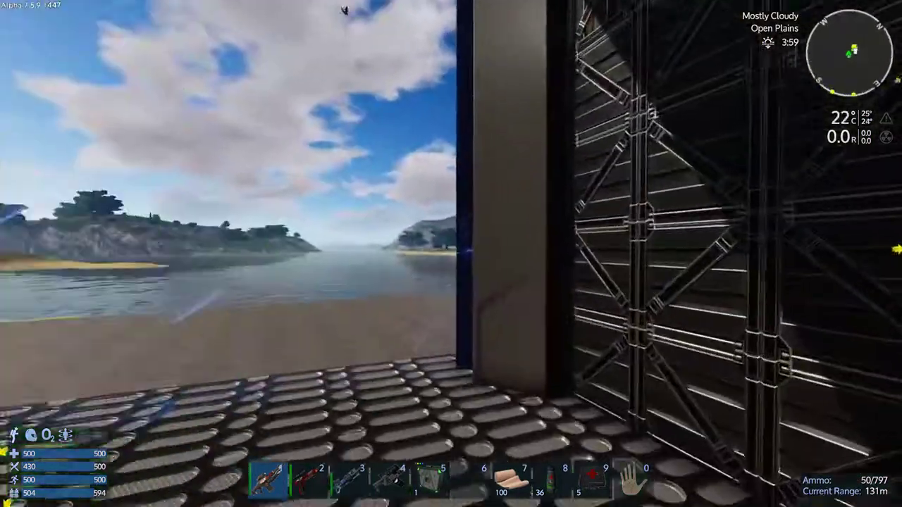
pyautogui.press('v')
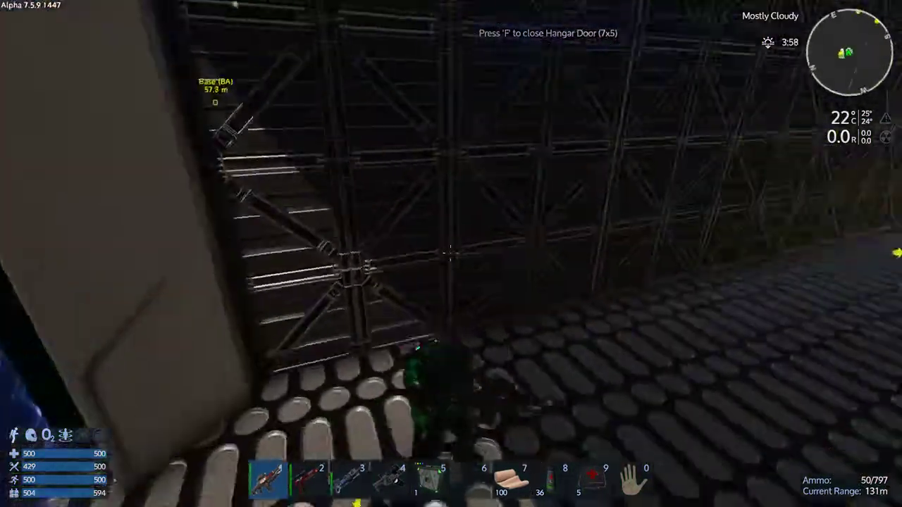
# Go through the back hatch and inspect the Advanced Constructor's contents
pyautogui.press('w')
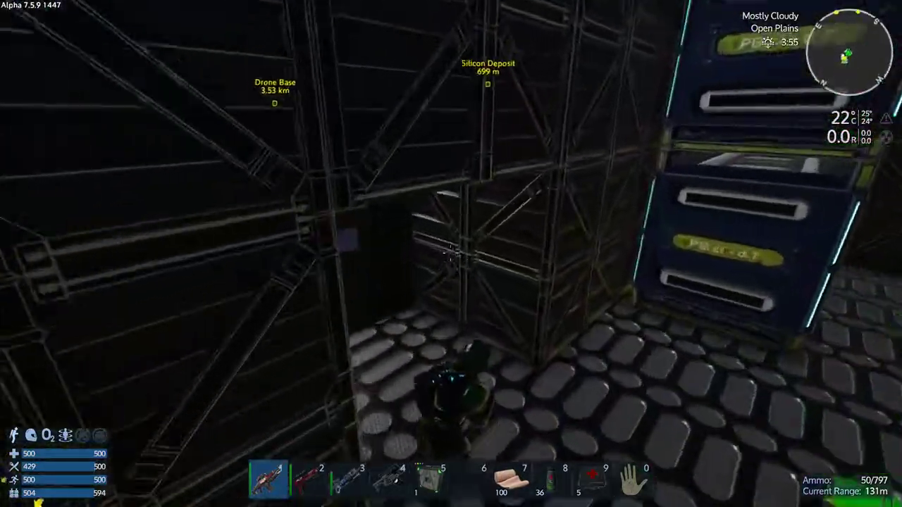
pyautogui.press('w')
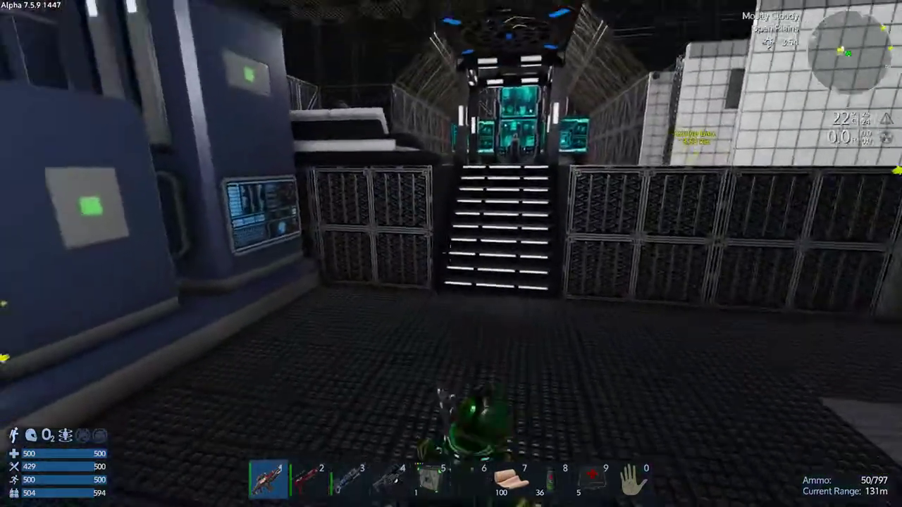
pyautogui.press('f')
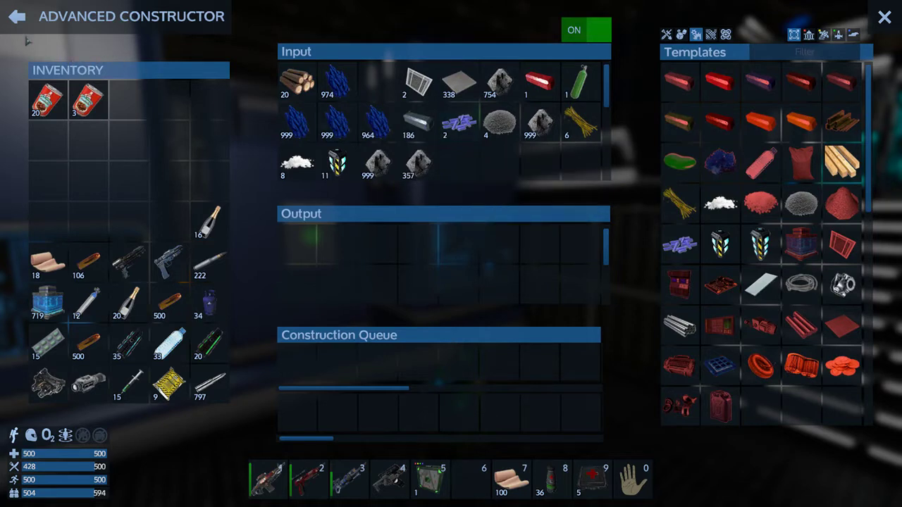
pyautogui.press('p')
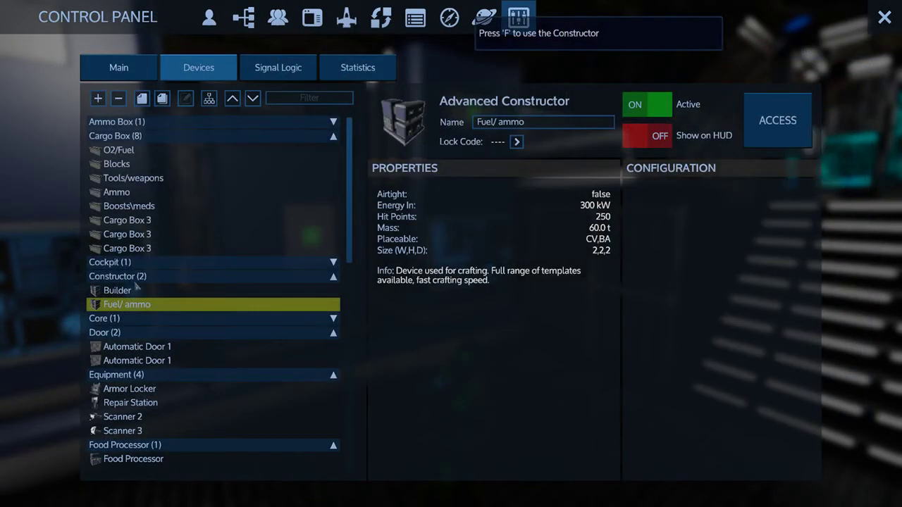
pyautogui.press('f')
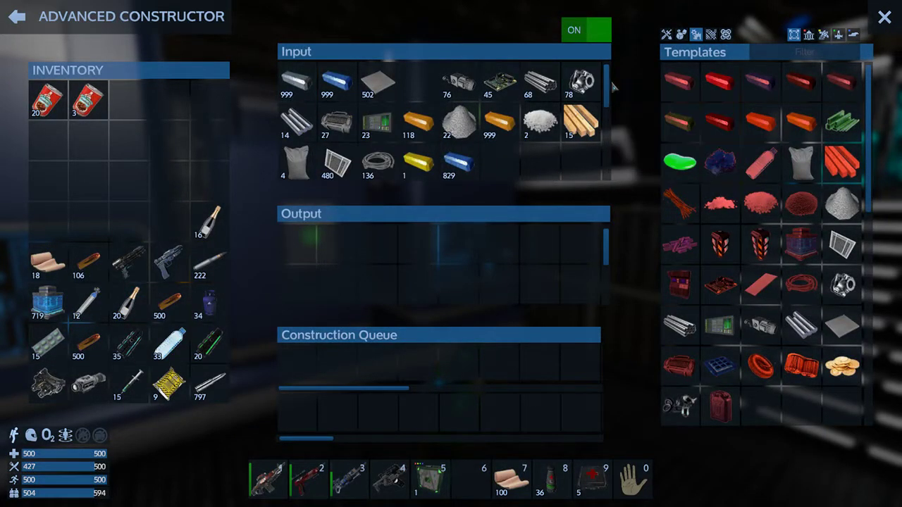
pyautogui.scroll(-3, 621, 112)
pyautogui.scroll(3, 620, 109)
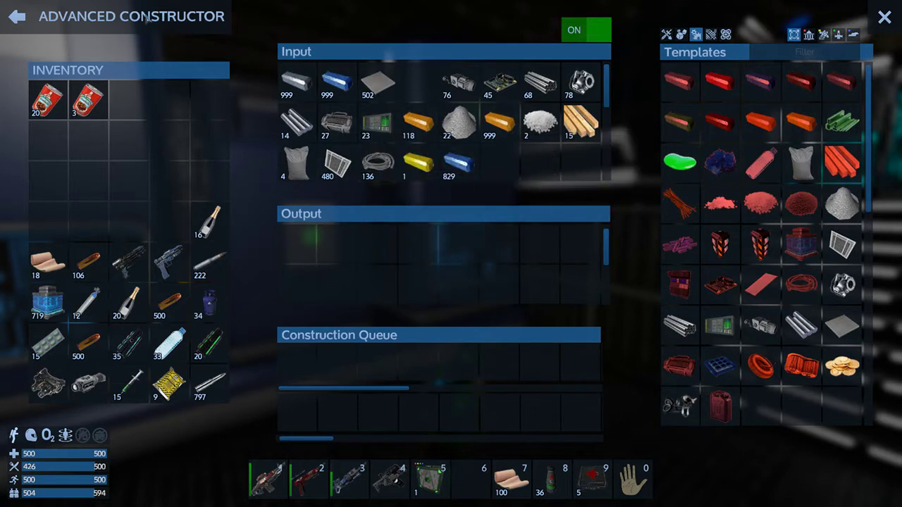
# Open the Ammo cargo box from the device list, then close it
pyautogui.click(23, 18)
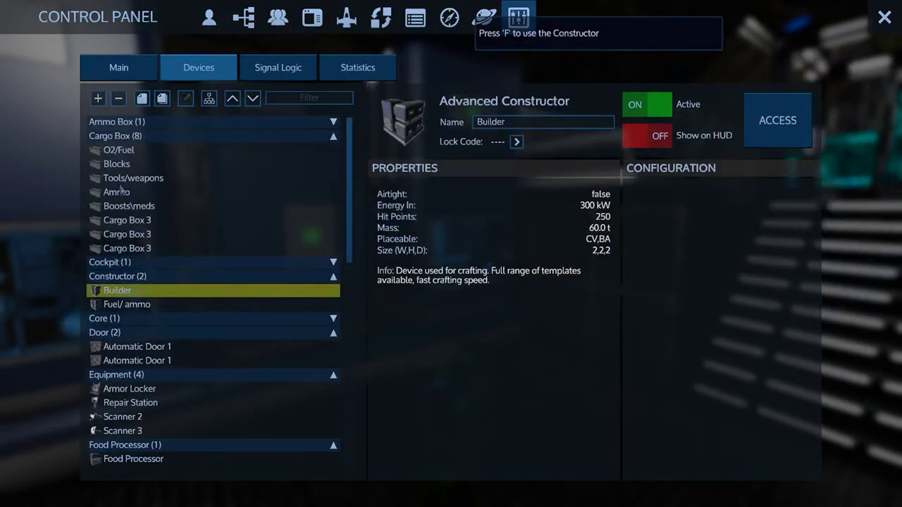
pyautogui.doubleClick(122, 198)
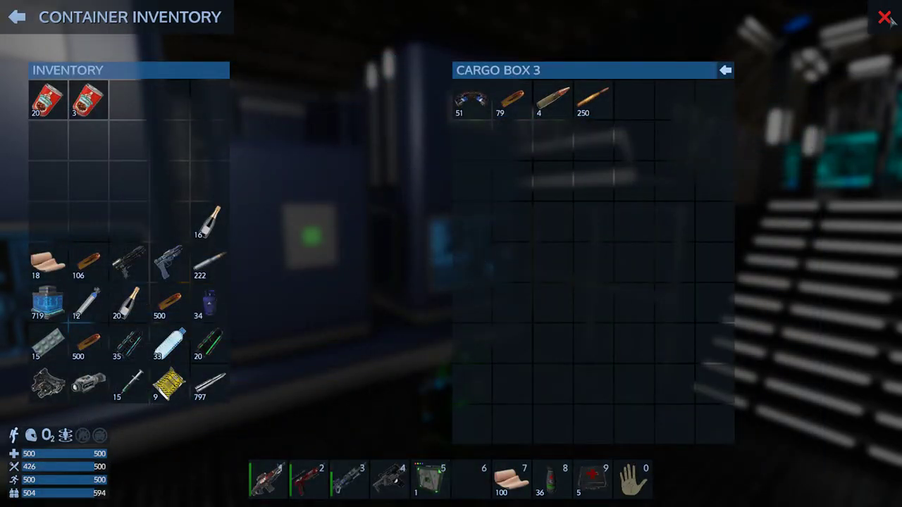
pyautogui.press('Escape')
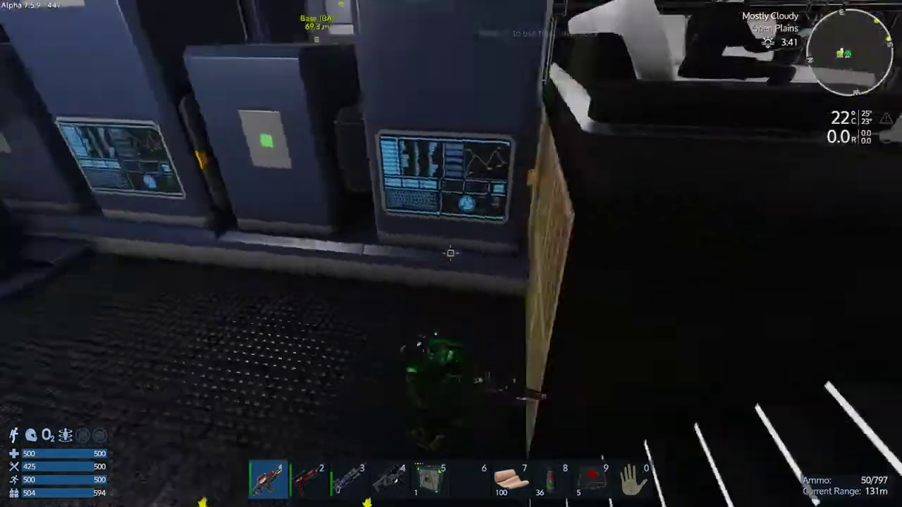
# Reopen and close the Advanced Constructor, then climb the stairs and open the Food Processor
pyautogui.press('f')
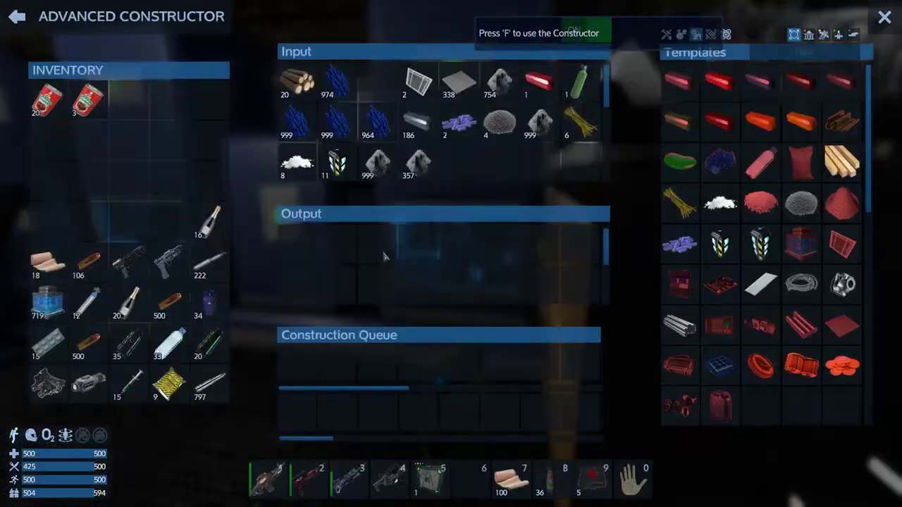
pyautogui.press('Escape')
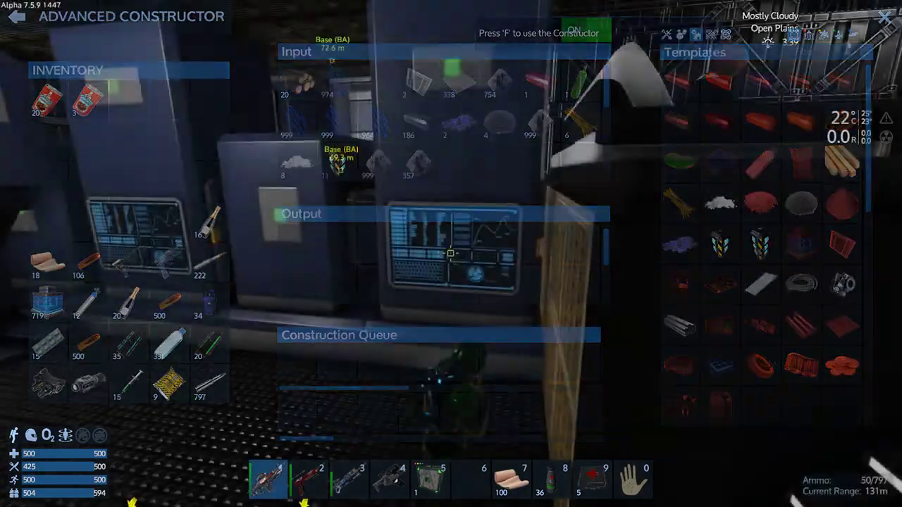
pyautogui.press('w')
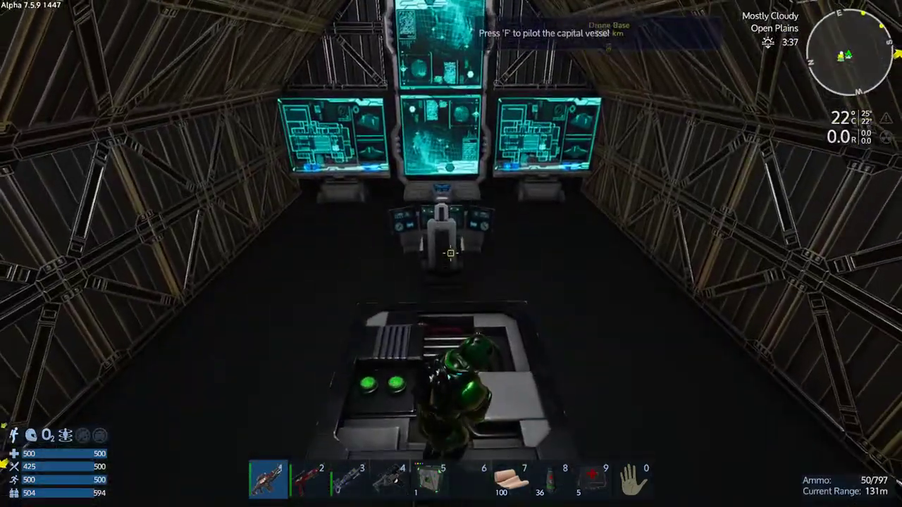
pyautogui.press('w')
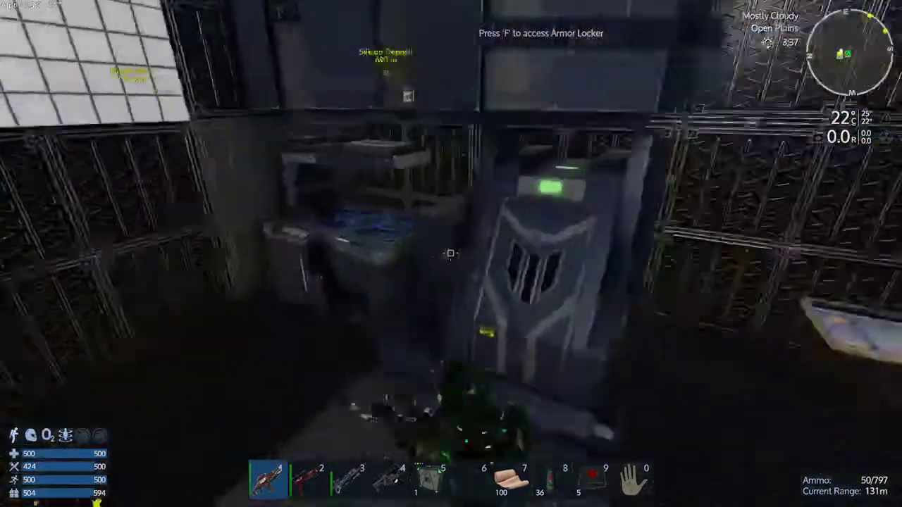
pyautogui.press('f')
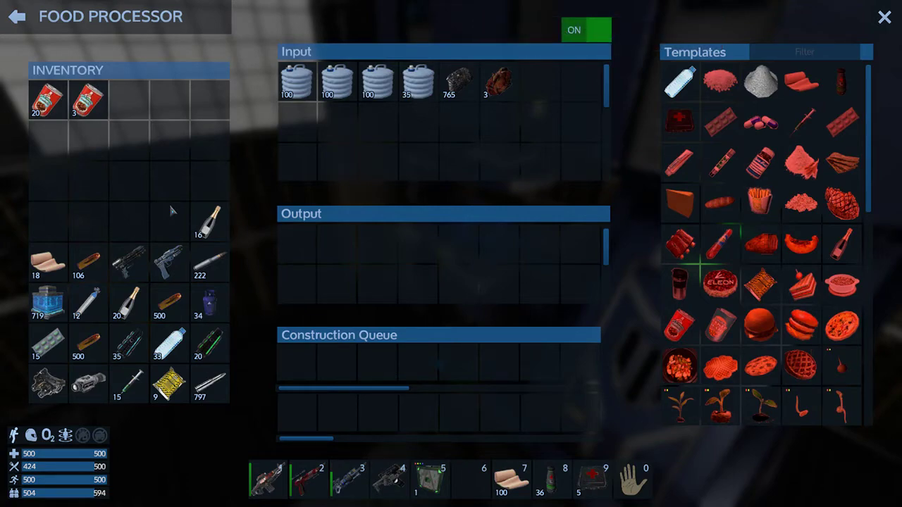
# Move the two canned meat stacks from the inventory into the fridge
pyautogui.press('Escape')
pyautogui.press('f')
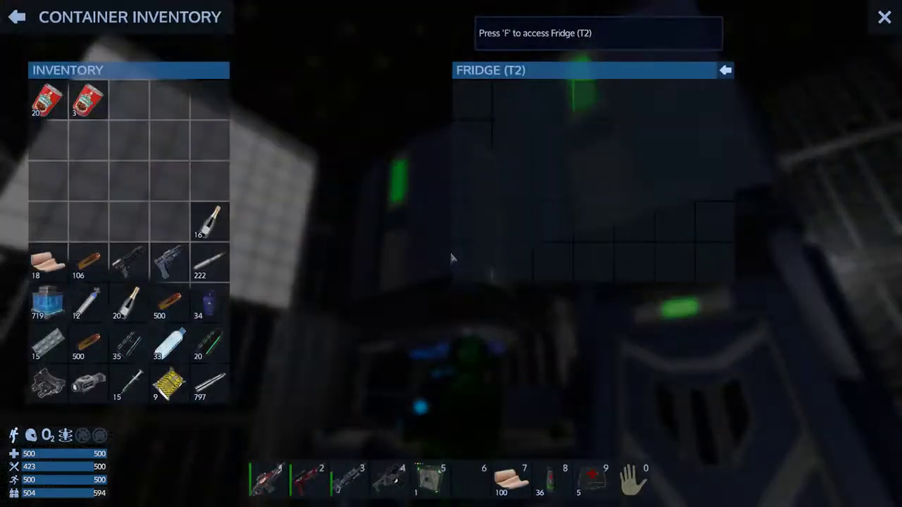
pyautogui.press('Escape')
pyautogui.press('f')
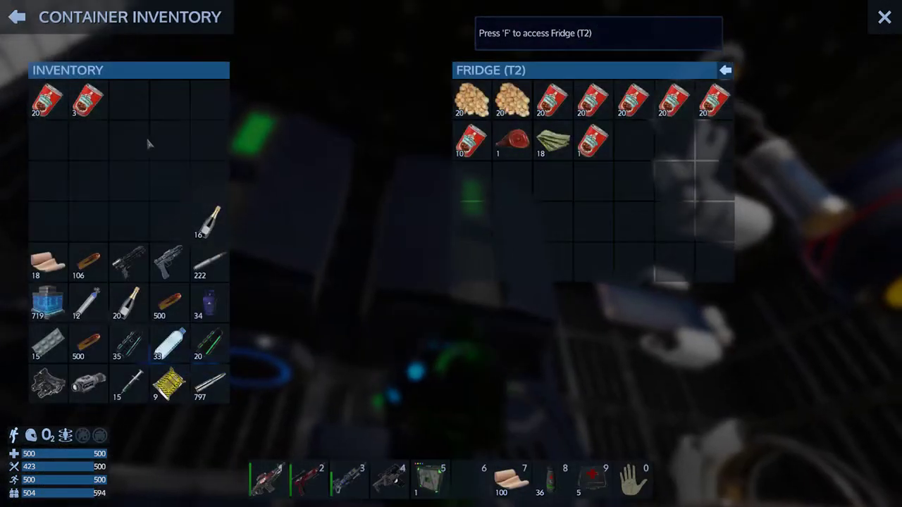
pyautogui.keyDown('shift'); pyautogui.click(102, 111); pyautogui.keyUp('shift')
pyautogui.keyDown('shift'); pyautogui.click(42, 102); pyautogui.keyUp('shift')
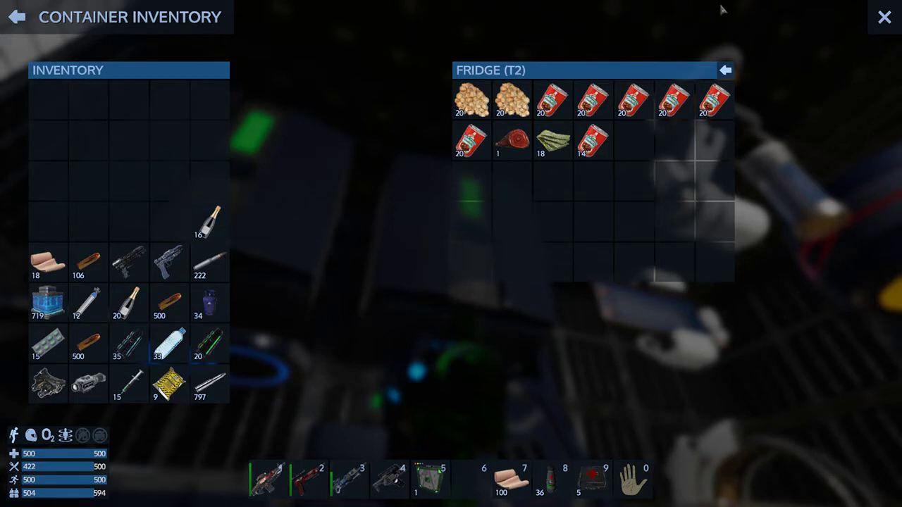
pyautogui.click(885, 19)
# Glance at the character inventory, then view the Boosts\meds cargo box and close it
pyautogui.press('i')
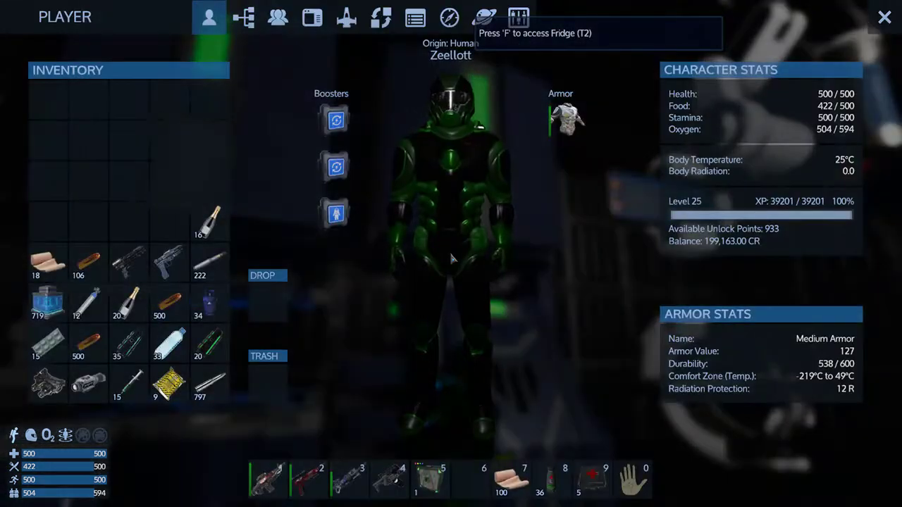
pyautogui.press('i')
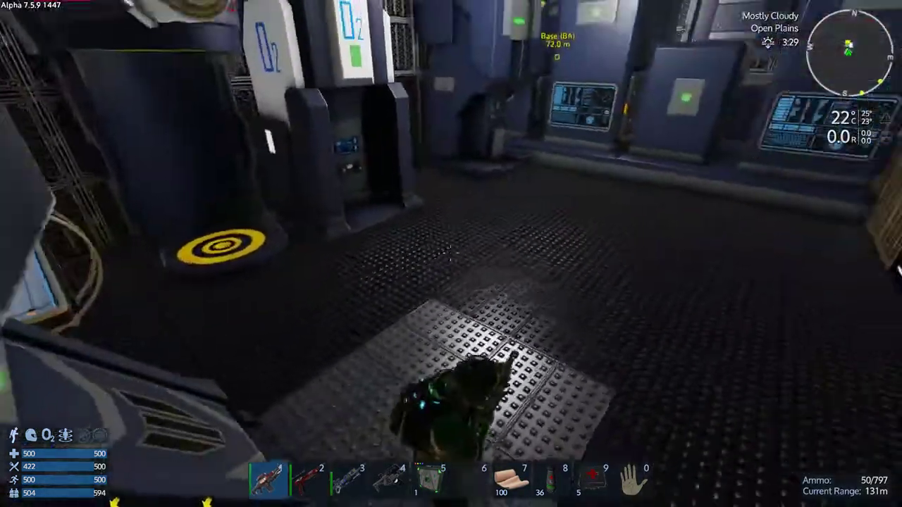
pyautogui.press('p')
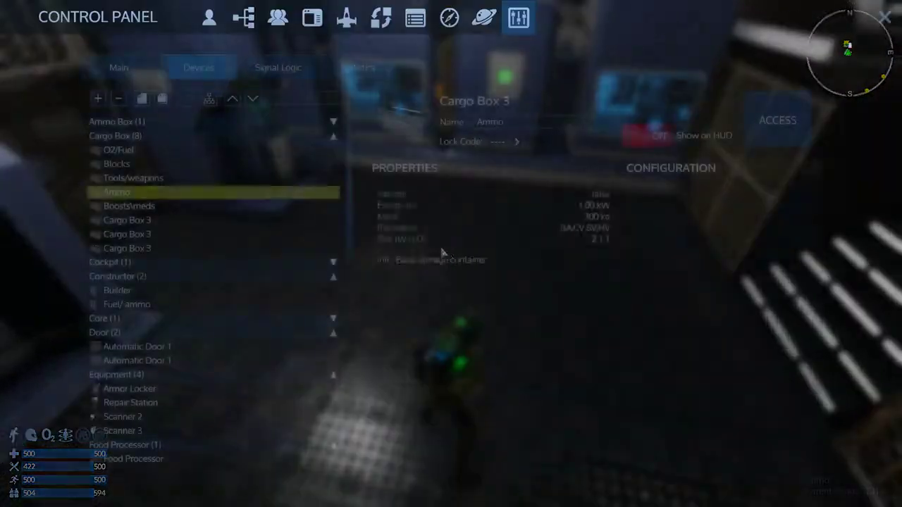
pyautogui.doubleClick(149, 211)
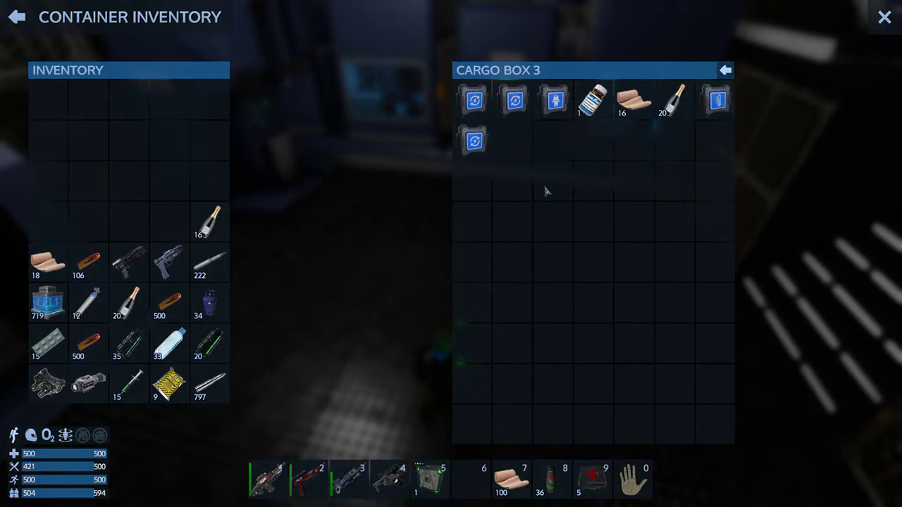
pyautogui.click(885, 17)
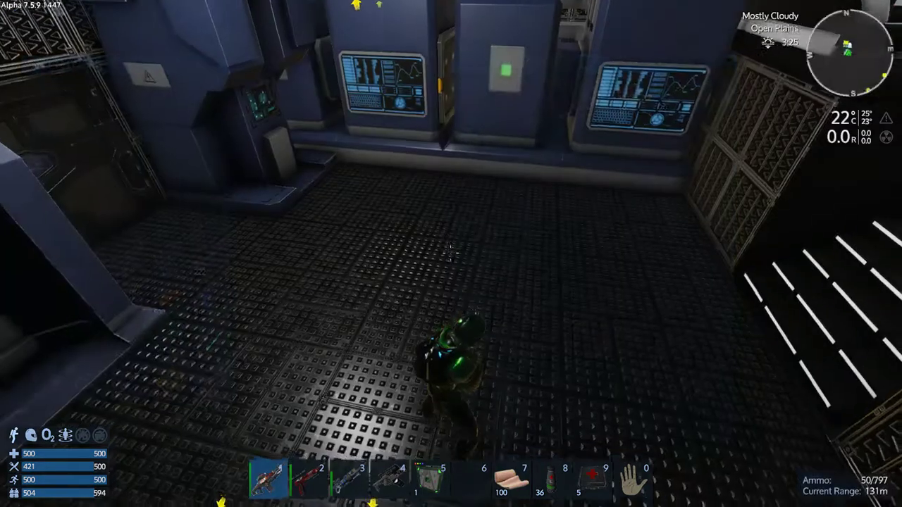
# Walk up the stairs to the control room and take the capital vessel's pilot seat
pyautogui.press('w')
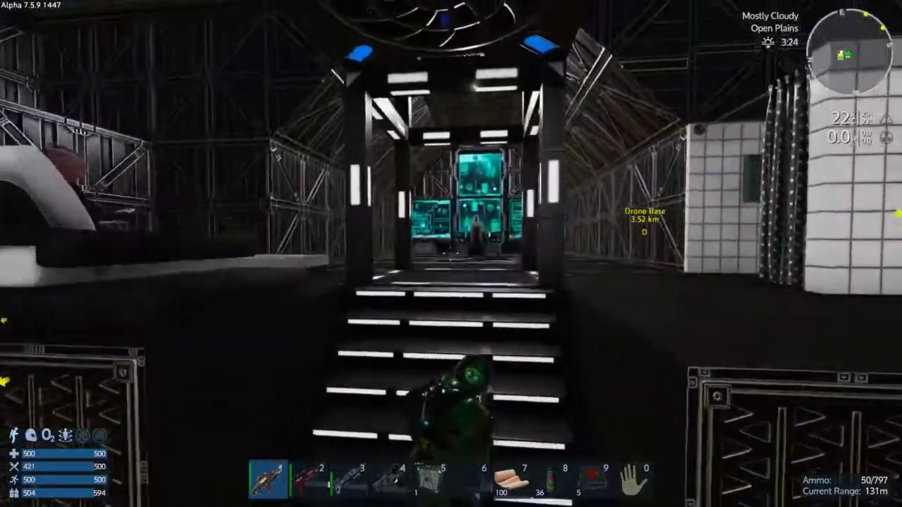
pyautogui.press('w')
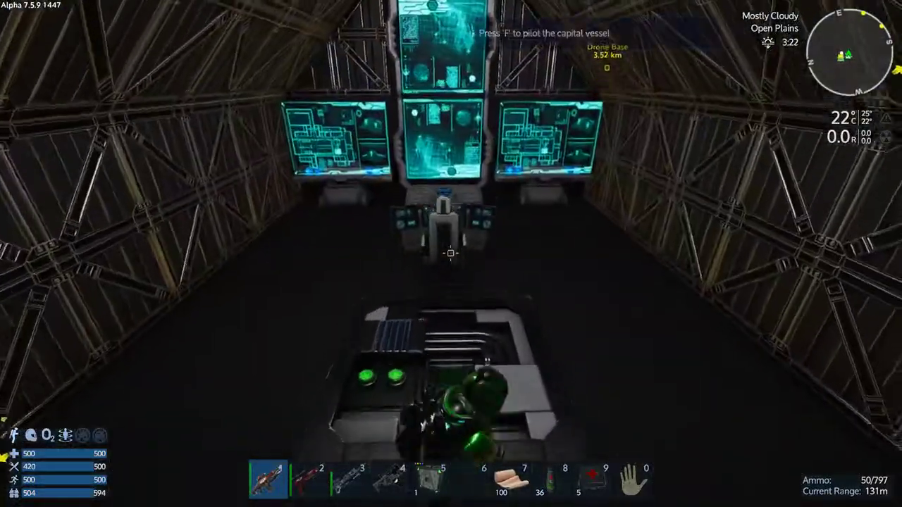
pyautogui.press('f')
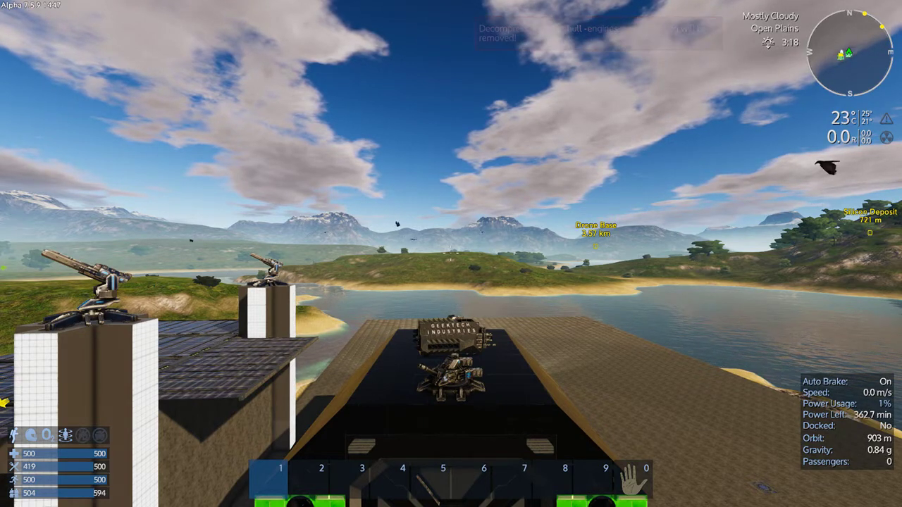
# Review the vessel's Main status in the Control Panel: engines on, fuel and oxygen at 99%
pyautogui.press('p')
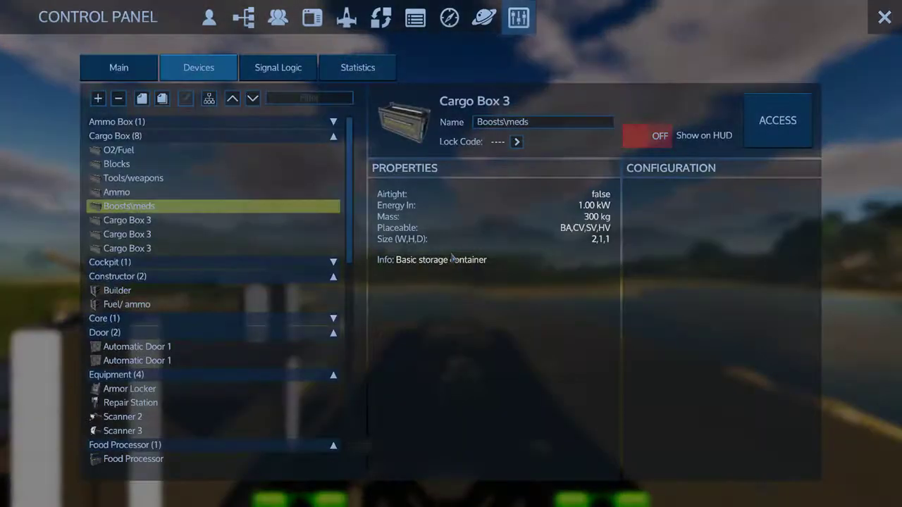
pyautogui.click(118, 67)
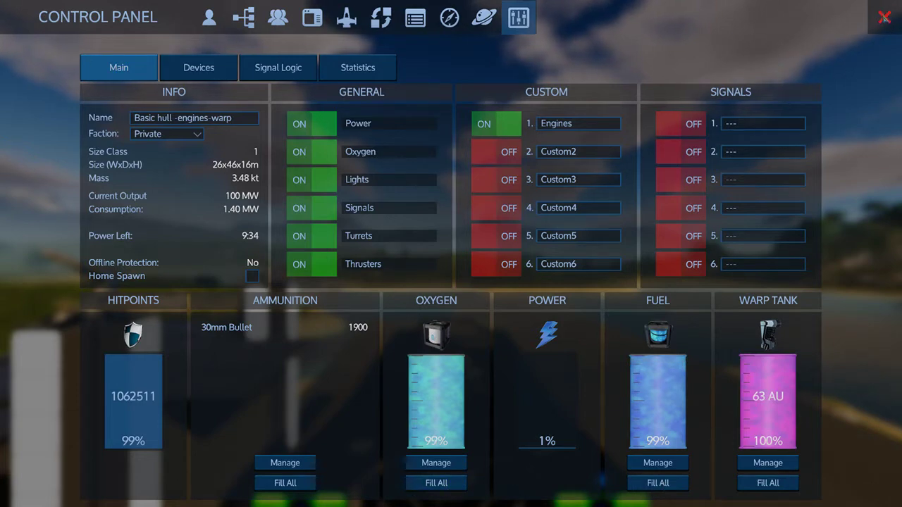
pyautogui.press('Escape')
# Accelerate the capital vessel away from the base over the water and climb into the clouds
pyautogui.press('w')
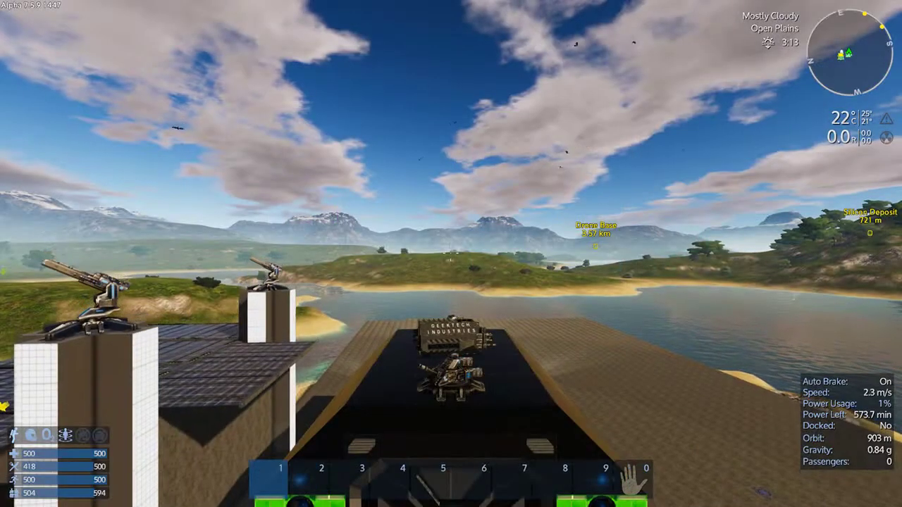
pyautogui.press('w')
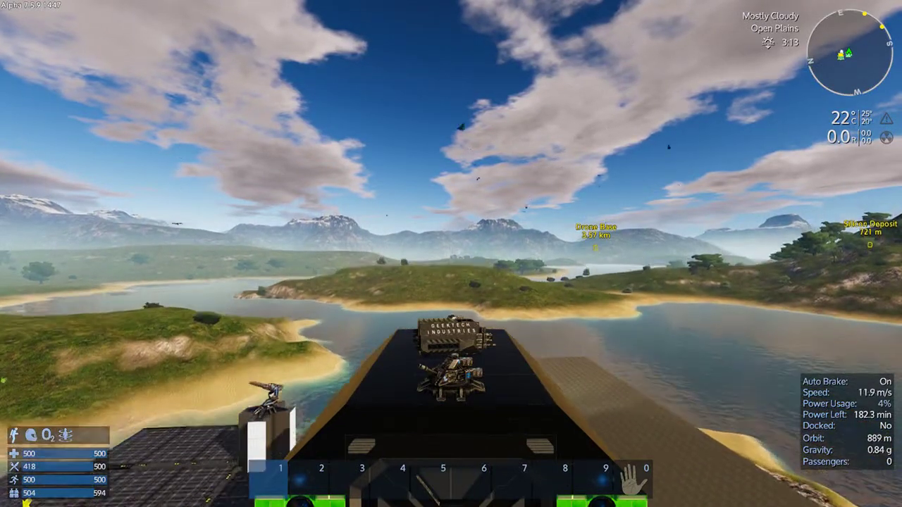
pyautogui.press('w')
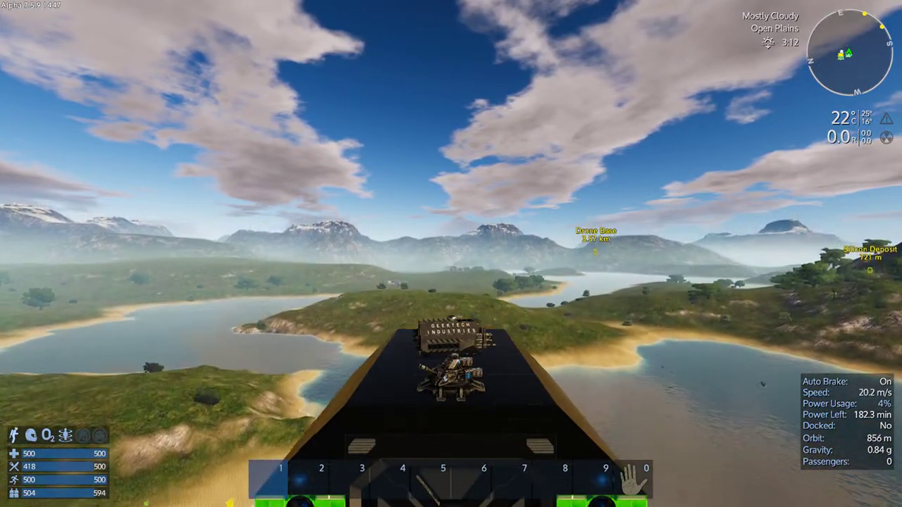
pyautogui.press('w')
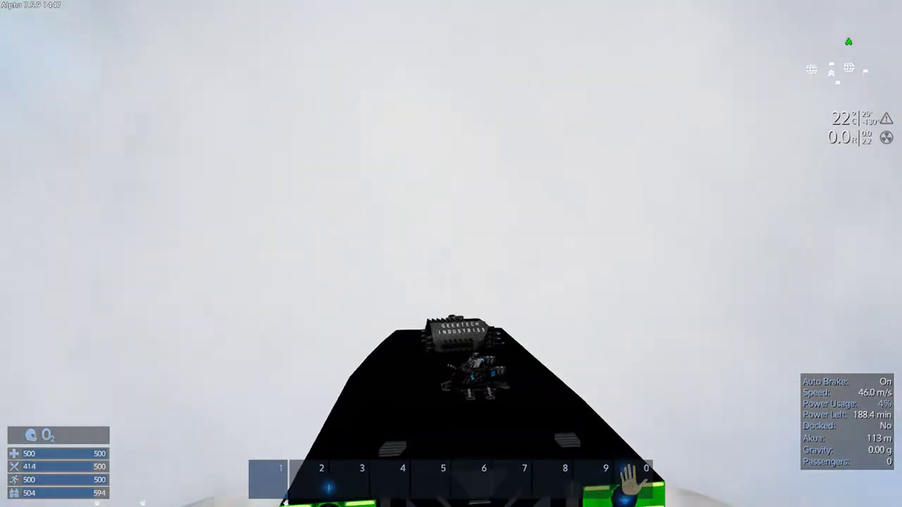
# Leave Akua behind and cruise toward the asteroid belt at about 74 m/s, nearly 2 km out
pyautogui.press('w')
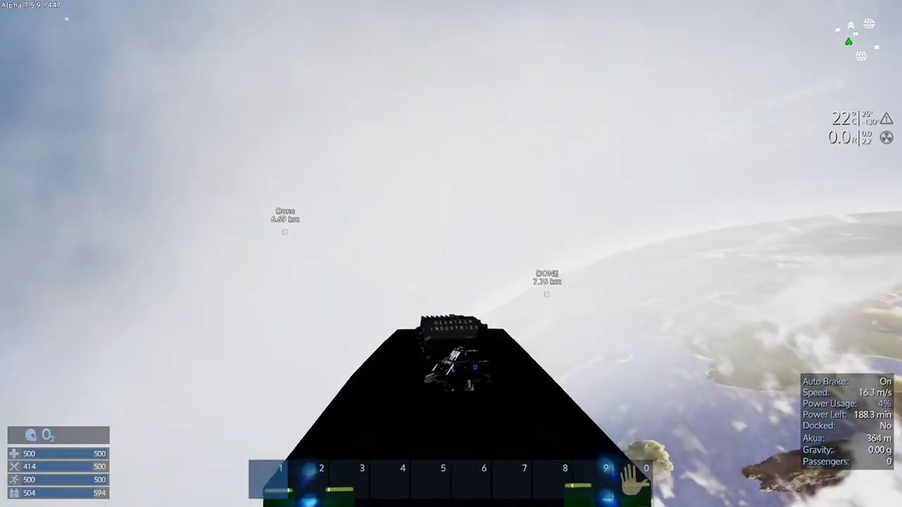
pyautogui.press('w')
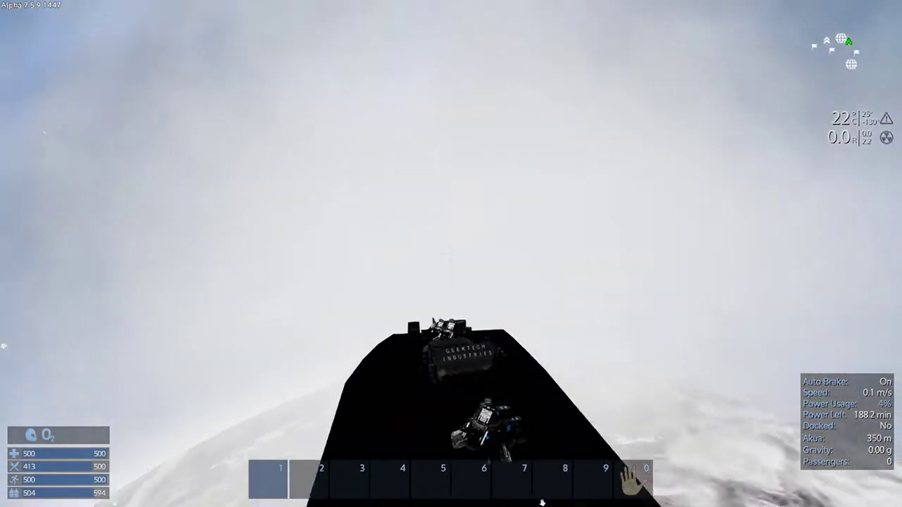
pyautogui.press('w')
pyautogui.press('w')
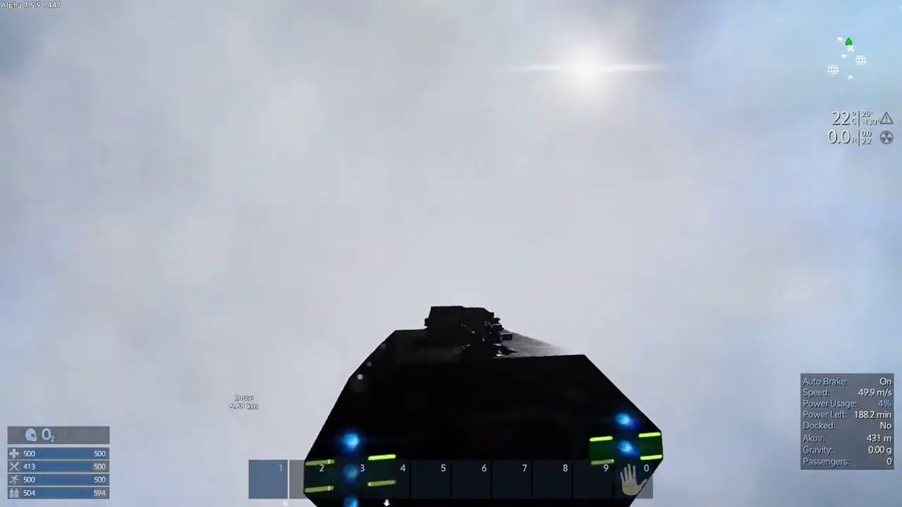
pyautogui.press('s')
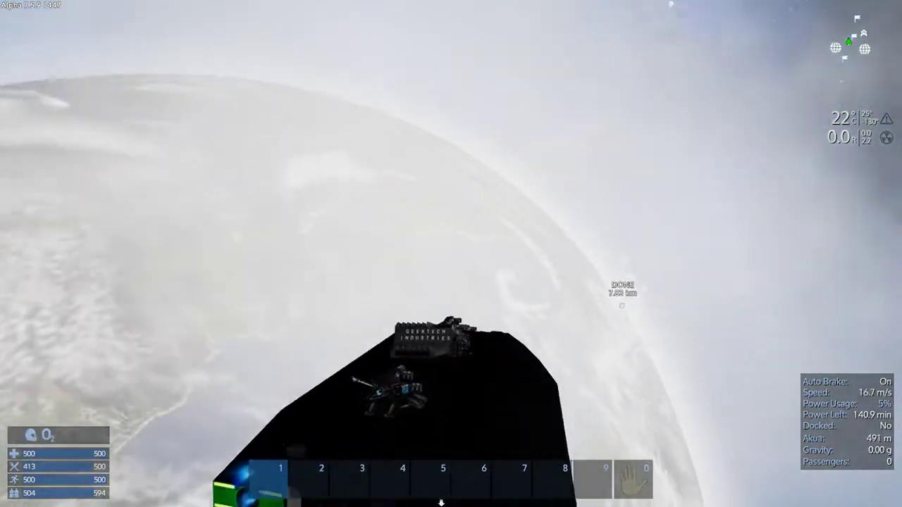
pyautogui.press('w')
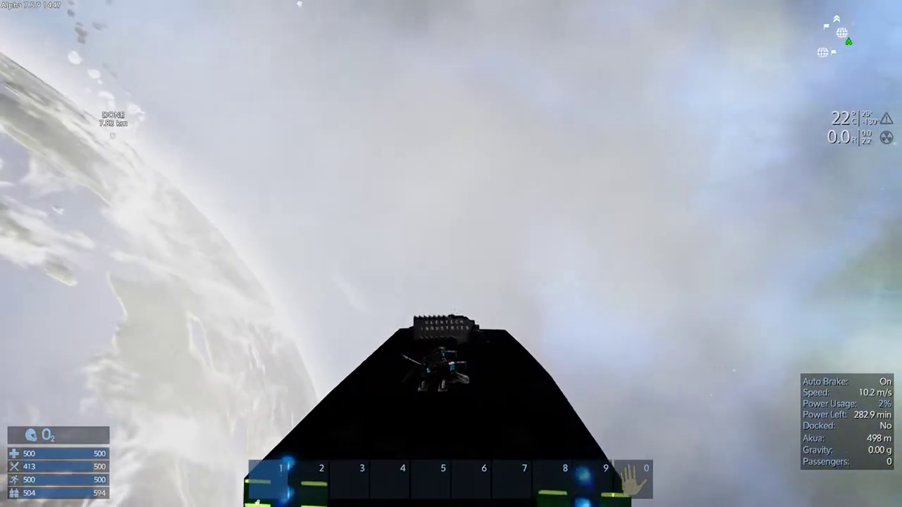
pyautogui.press('w')
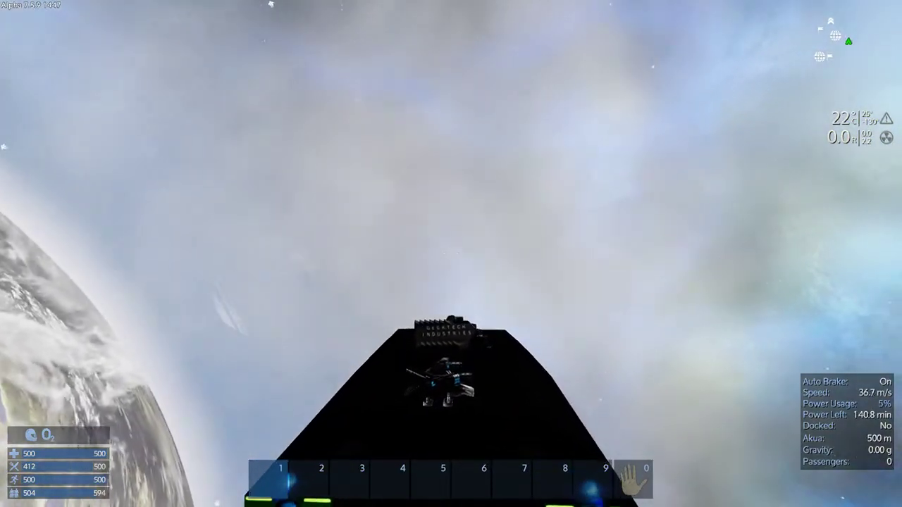
pyautogui.press('w')
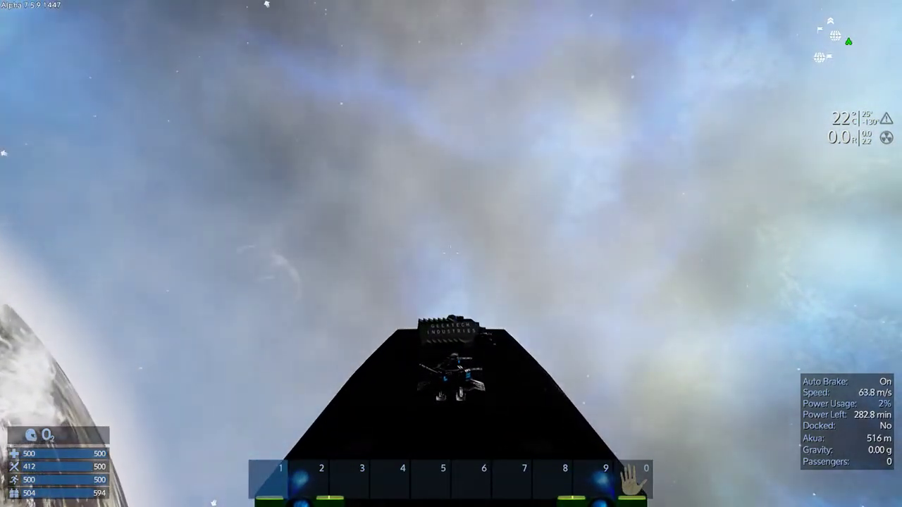
pyautogui.press('w')
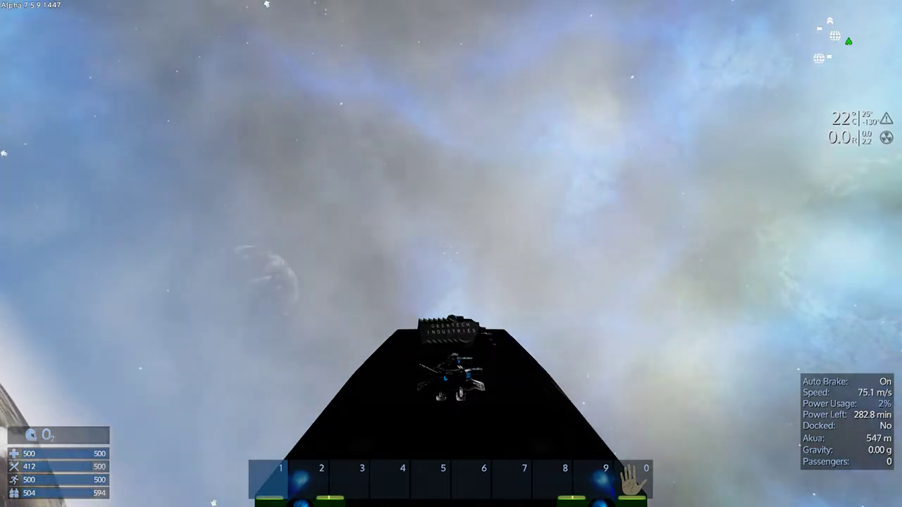
pyautogui.press('w')
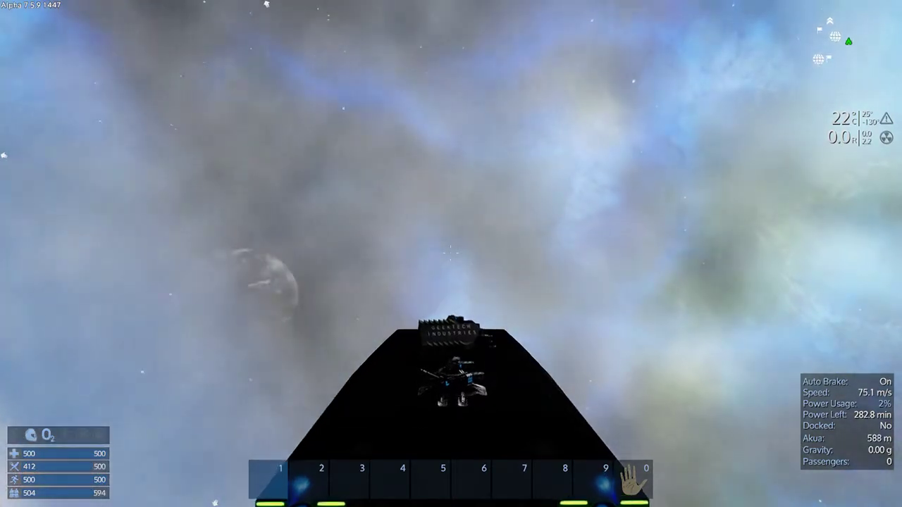
pyautogui.press('w')
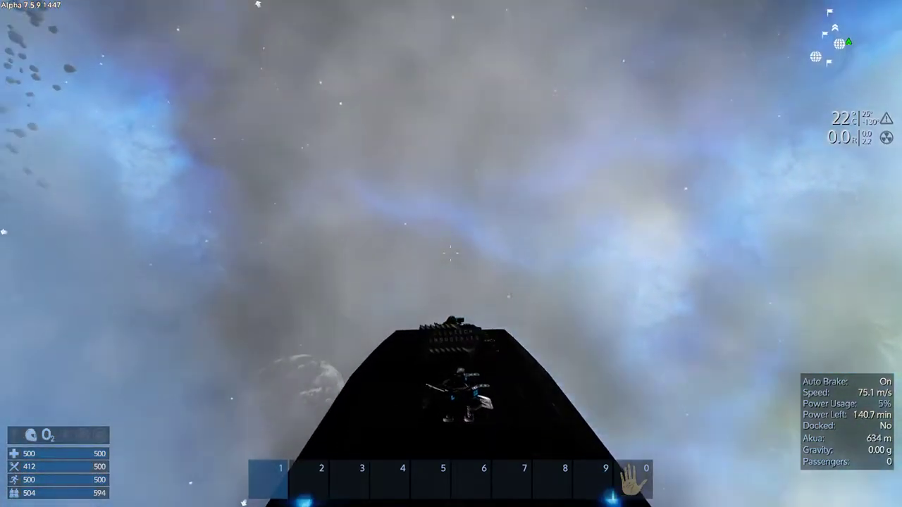
pyautogui.press('w')
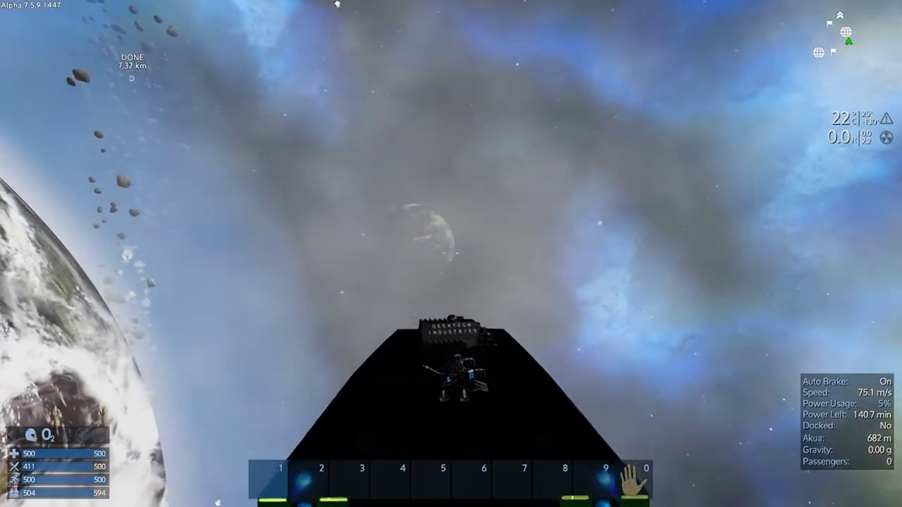
pyautogui.press('w')
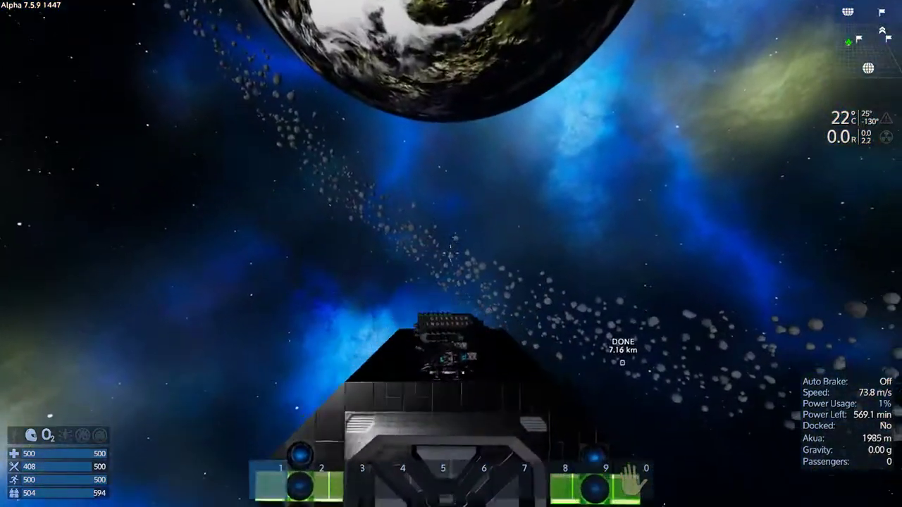
# Descend to Akua's Moon with auto brake on, then climb and pitch up toward the horizon
pyautogui.press('v')
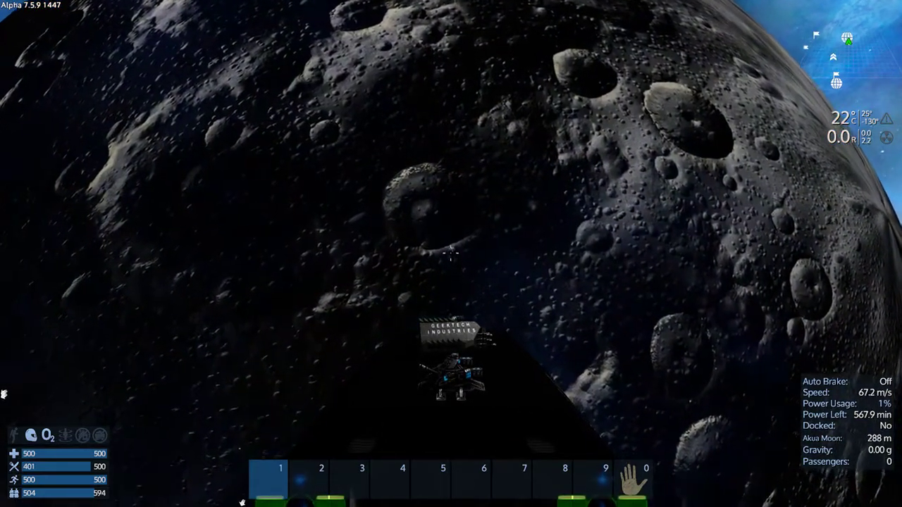
pyautogui.press('x')
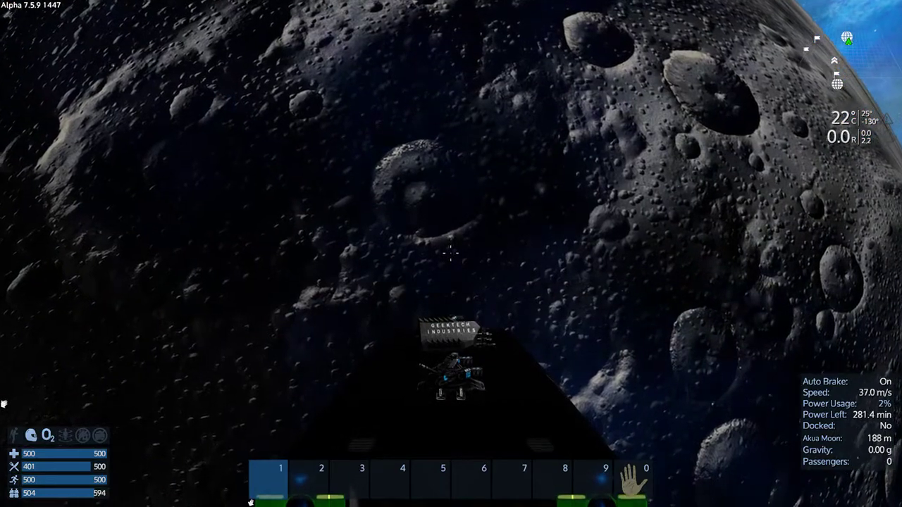
pyautogui.press('w')
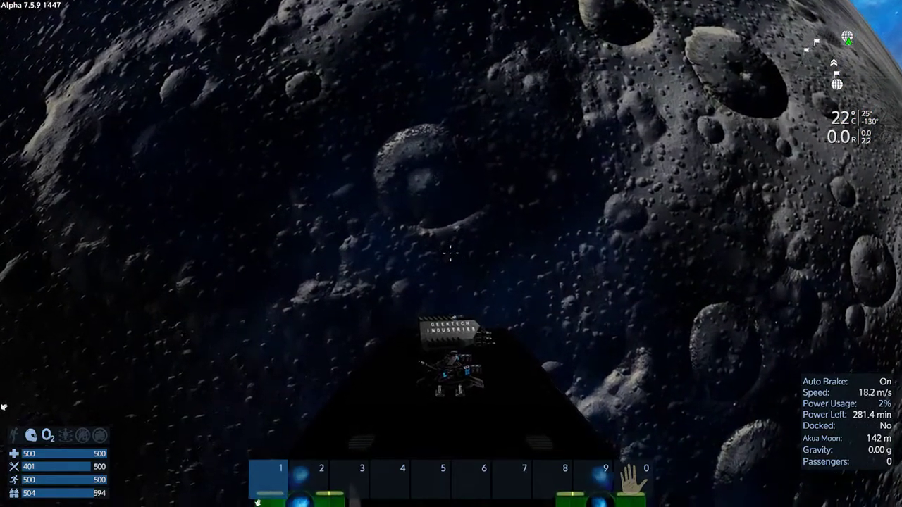
pyautogui.press('w')
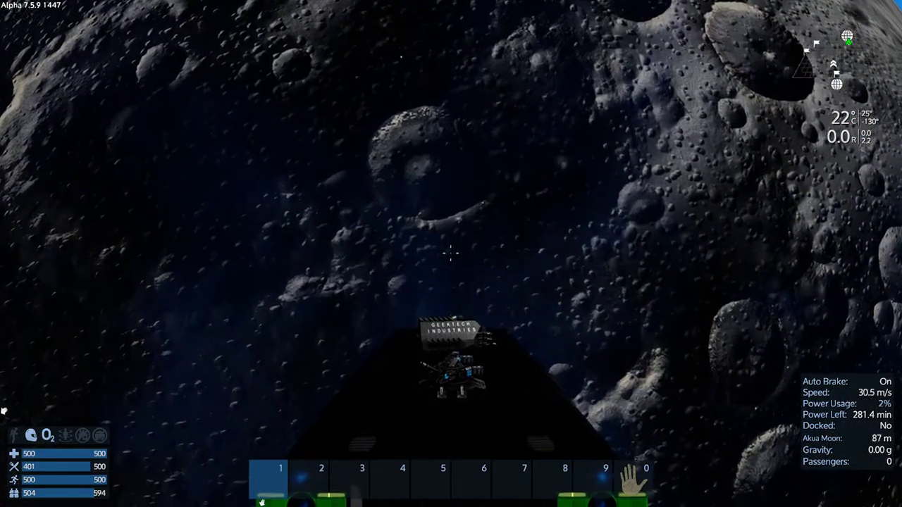
pyautogui.press('w')
pyautogui.press('w')
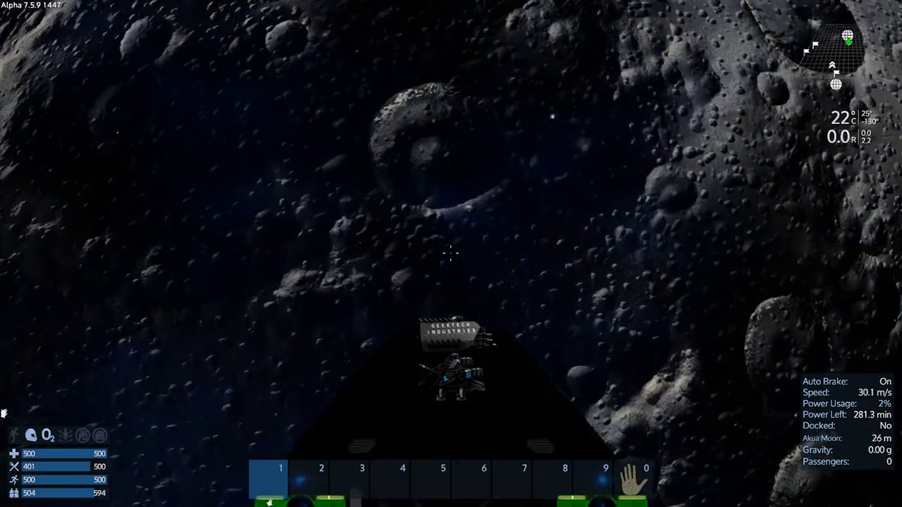
pyautogui.press('w')
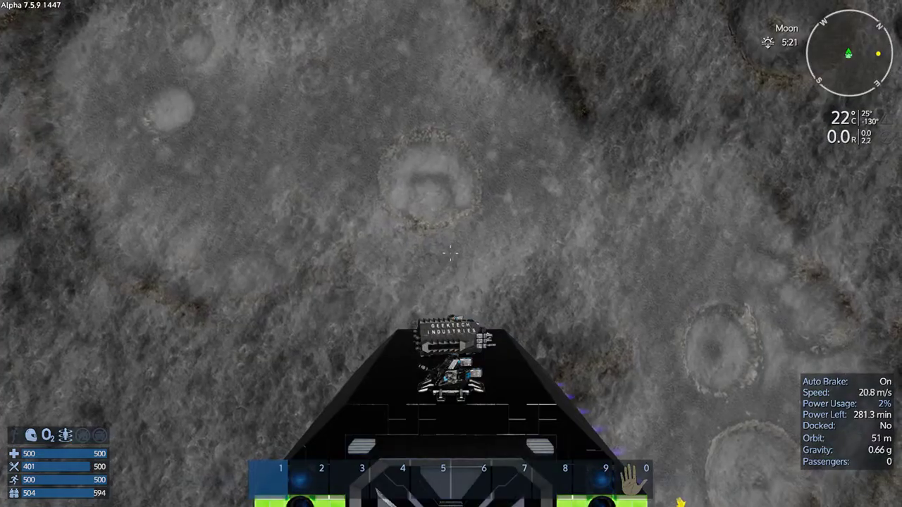
pyautogui.press('space')
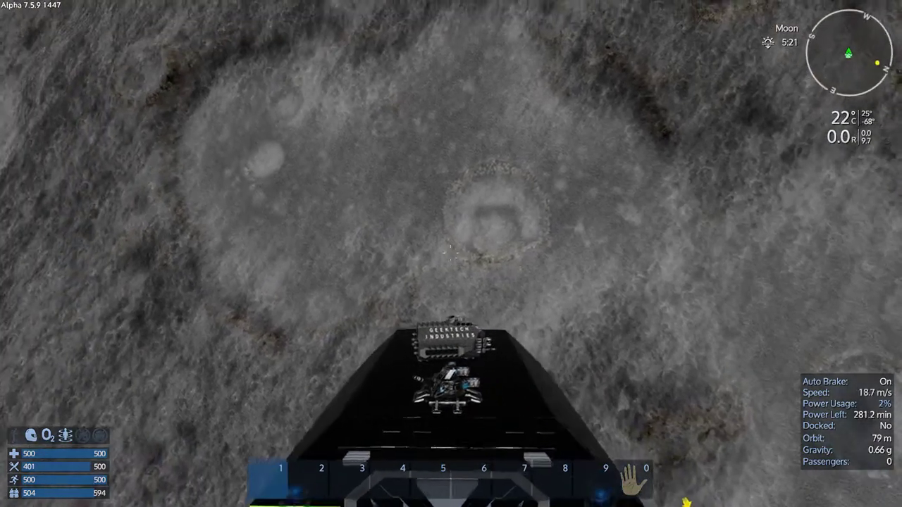
pyautogui.press('space')
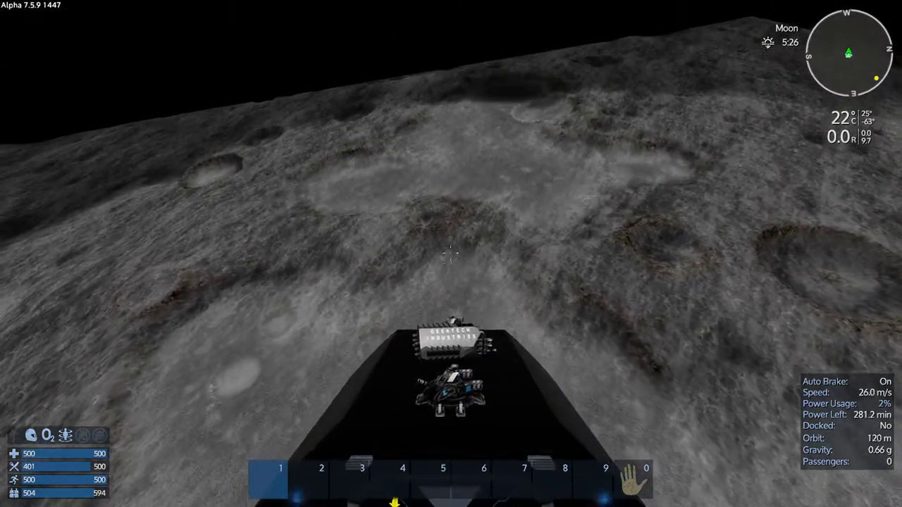
# Fly low over the craters toward the Support Base marker, closing to 1.20 km at about 30 m/s
pyautogui.press('space')
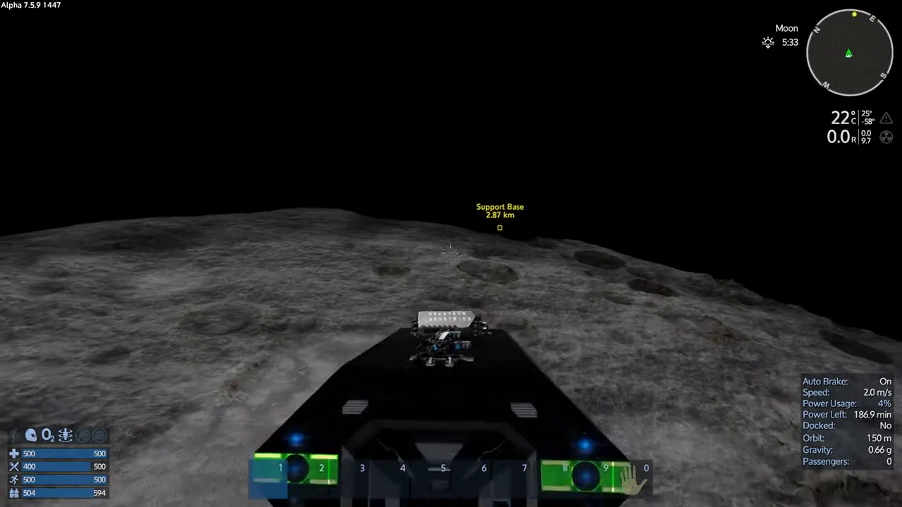
pyautogui.press('space')
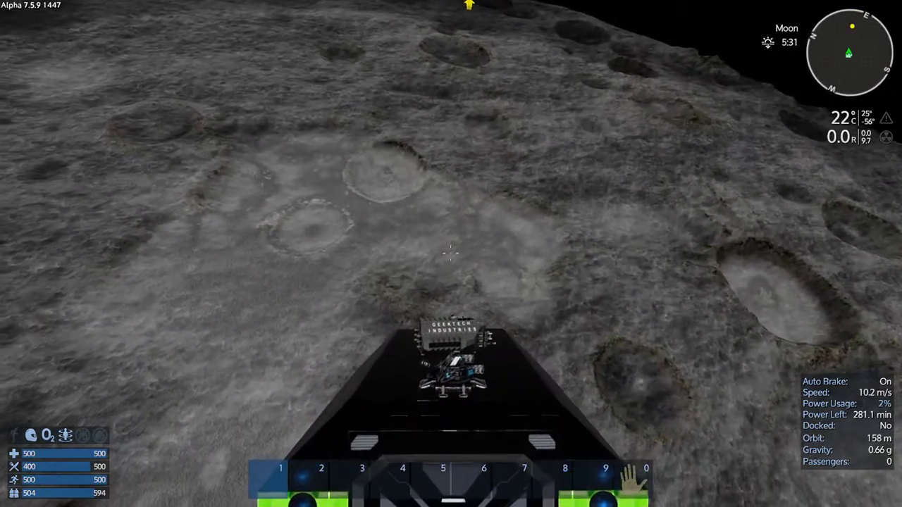
pyautogui.press('space')
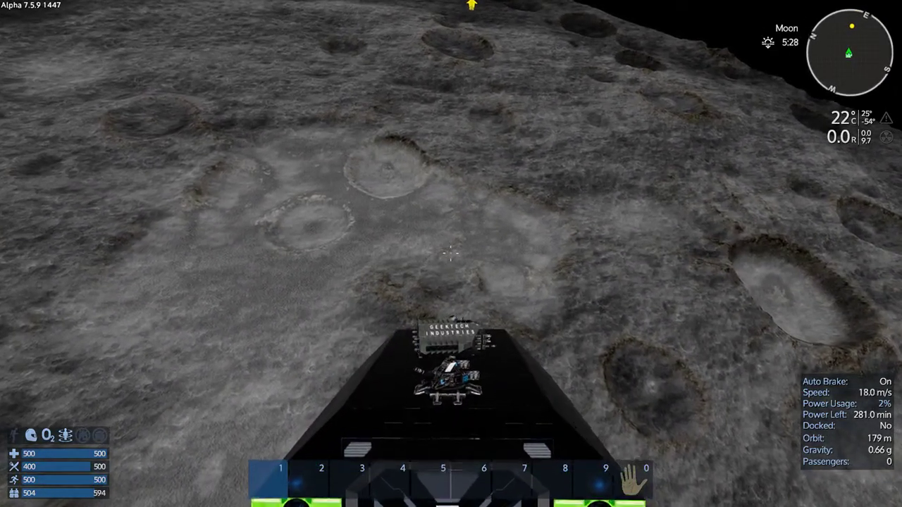
pyautogui.press('space')
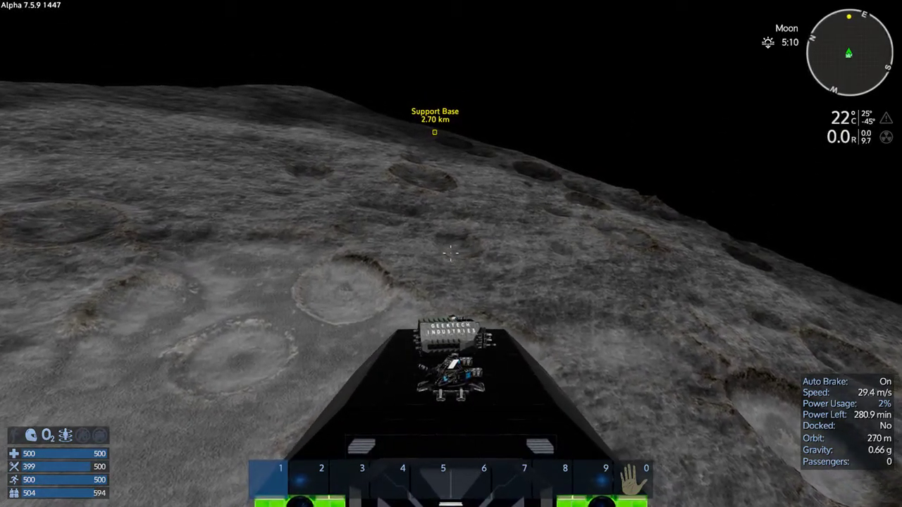
pyautogui.press('space')
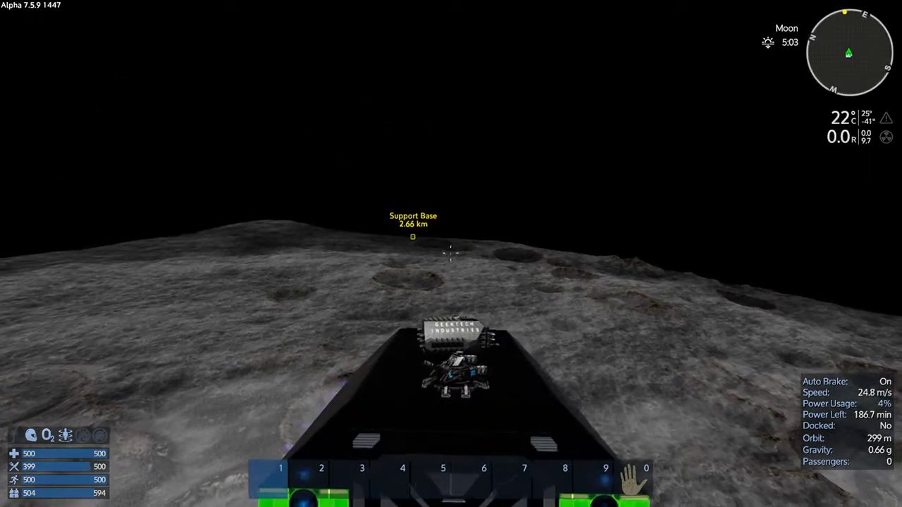
pyautogui.press('w')
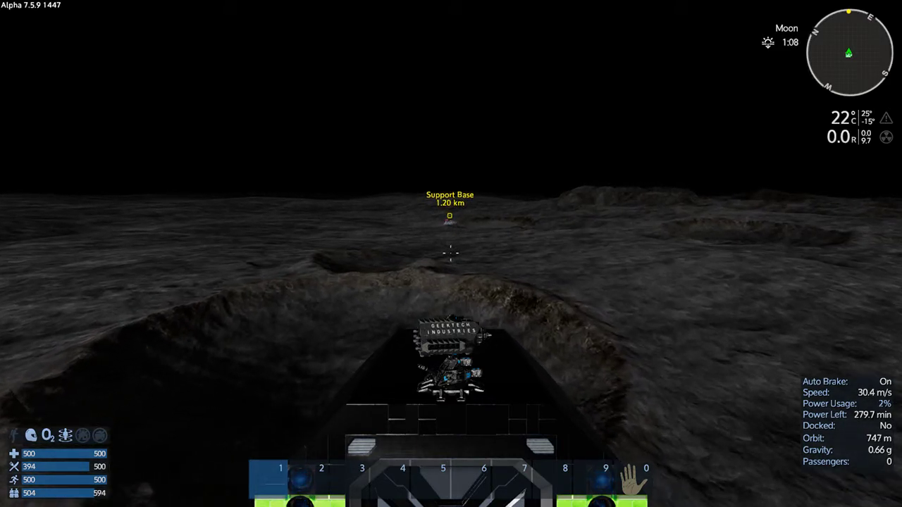
# Slow down, turn left and then back toward the marker, and accelerate down the slope
pyautogui.press('s')
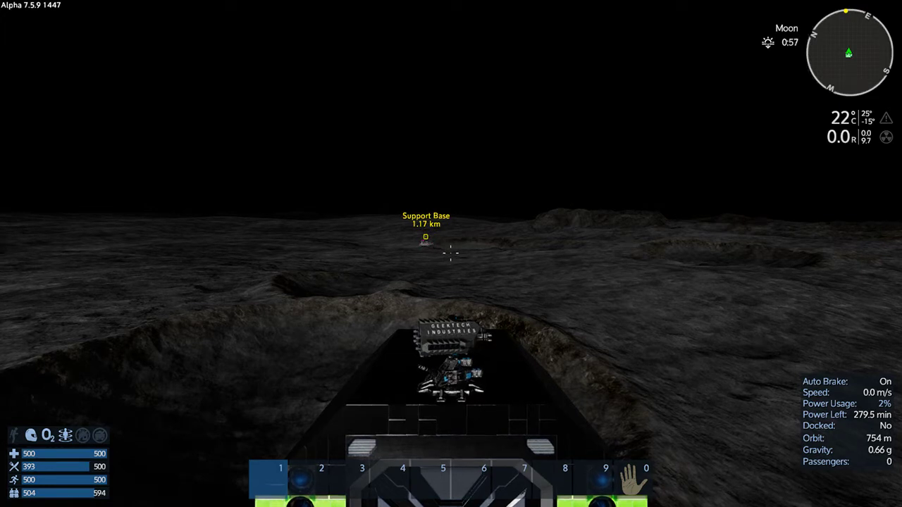
pyautogui.press('a')
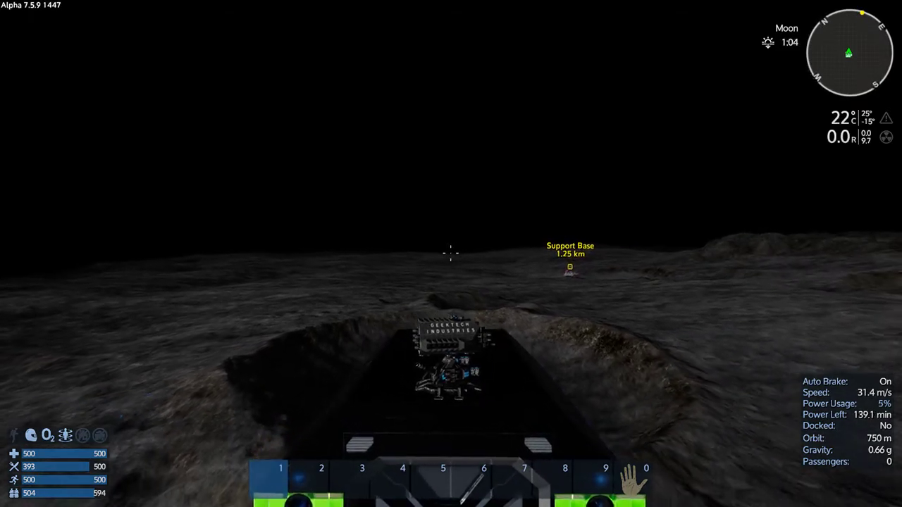
pyautogui.press('d')
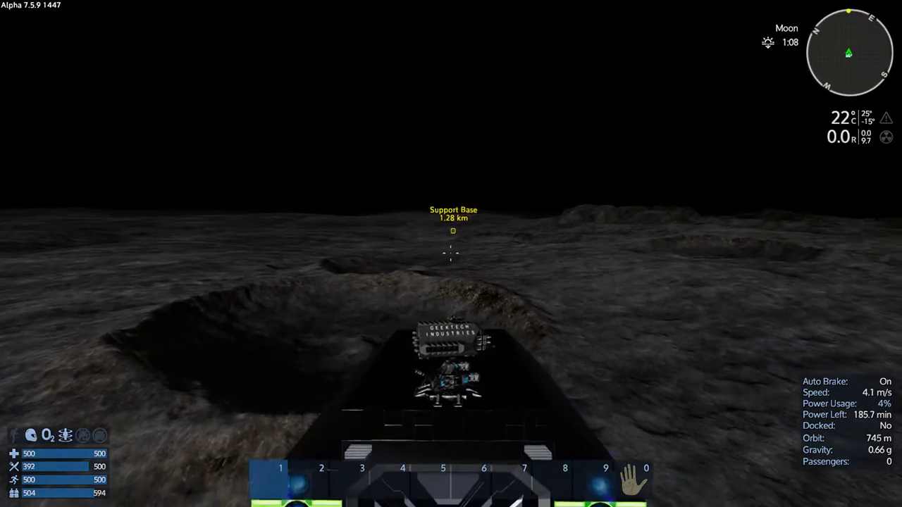
pyautogui.press('w')
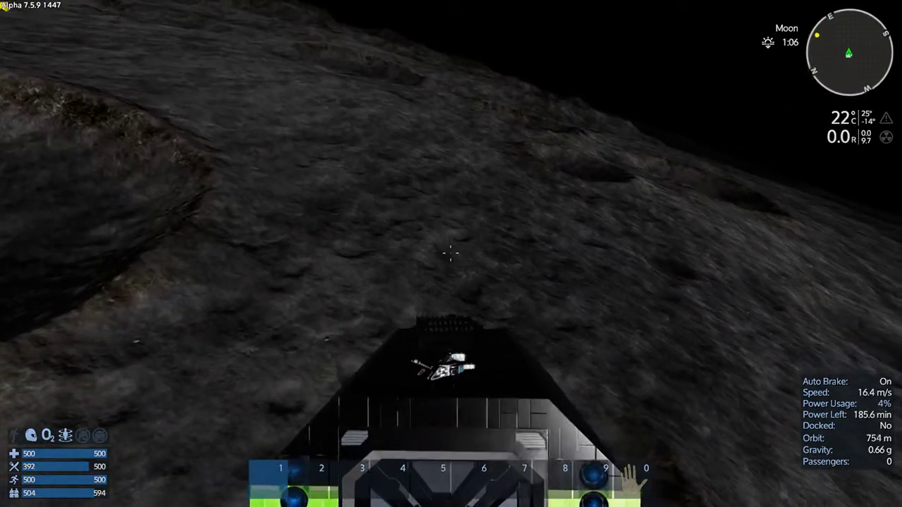
pyautogui.press('w')
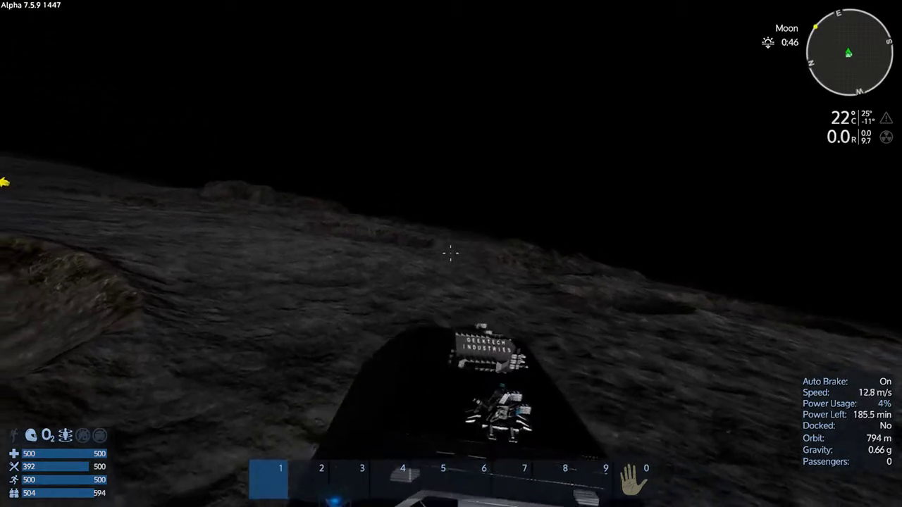
# Turn the vessel to face south, drive across the plain, and brake to a hover
pyautogui.press('d')
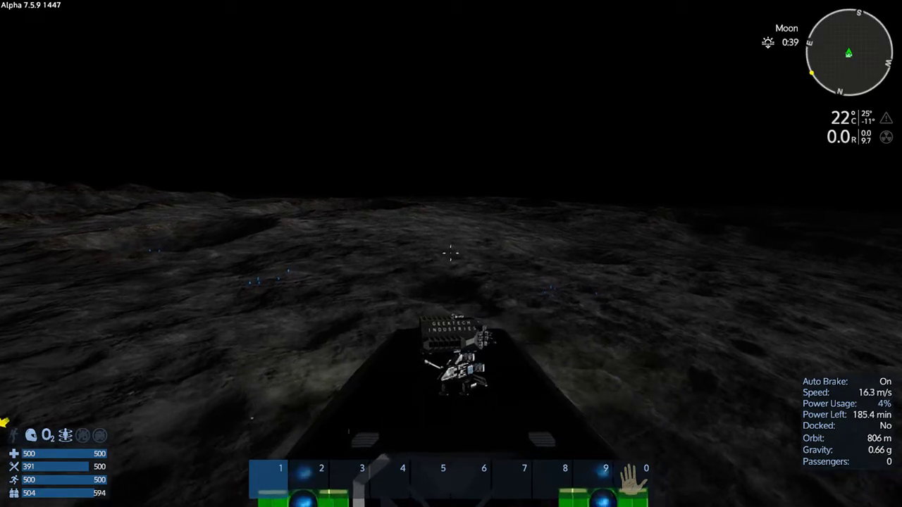
pyautogui.press('w')
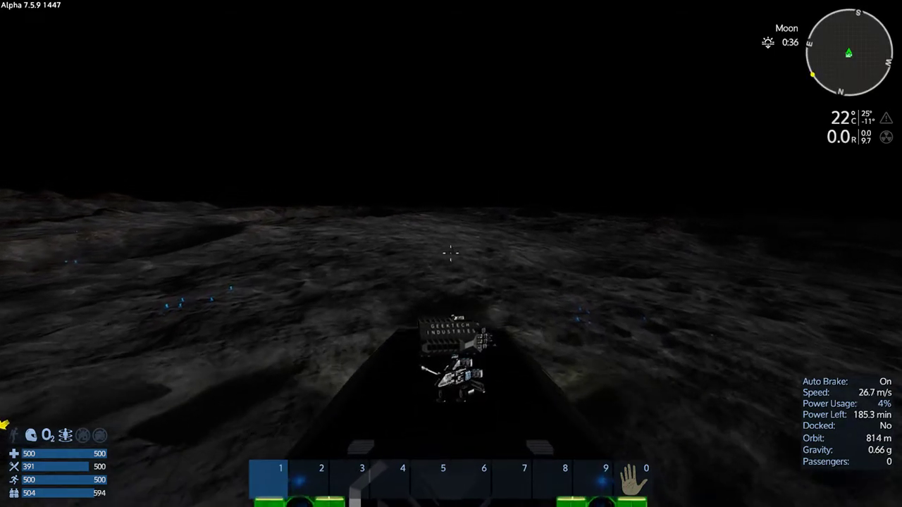
pyautogui.press('w')
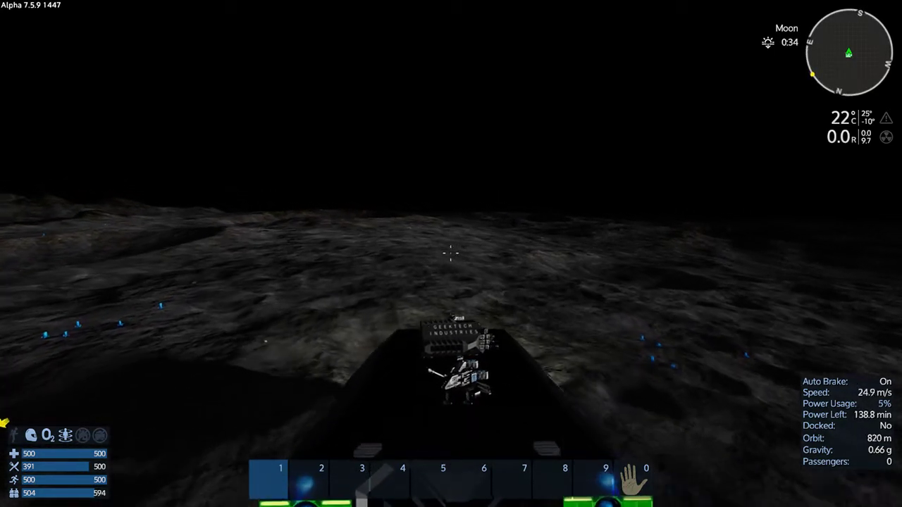
pyautogui.press('s')
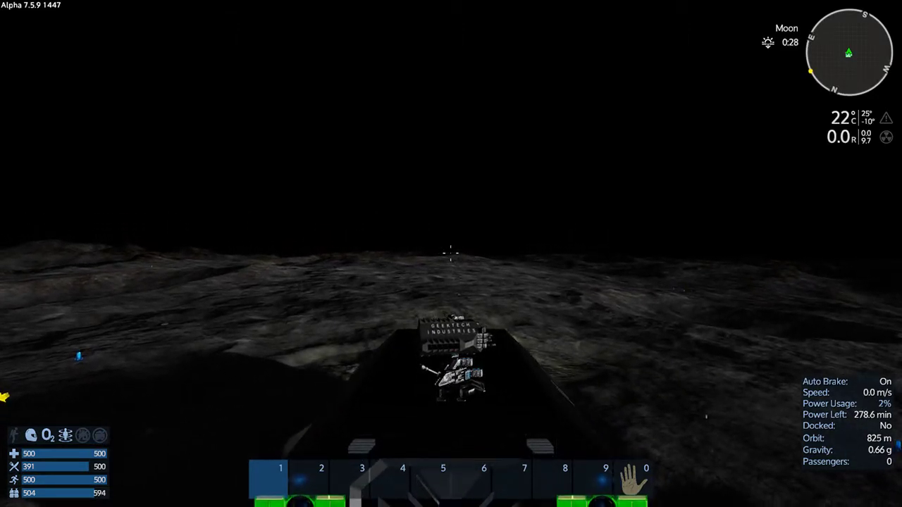
pyautogui.press('w')
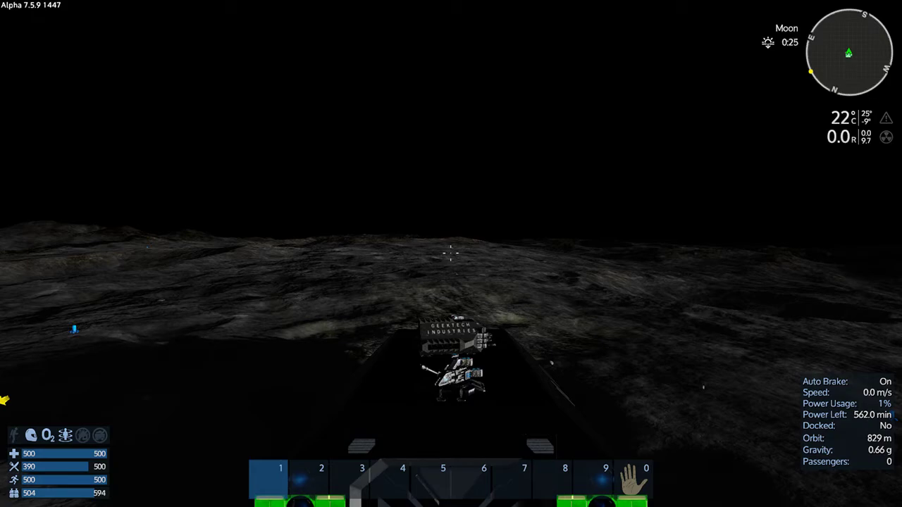
# Leave the vessel controls and walk past the sofa, through the machine room, toward the grated doorway
pyautogui.press('f')
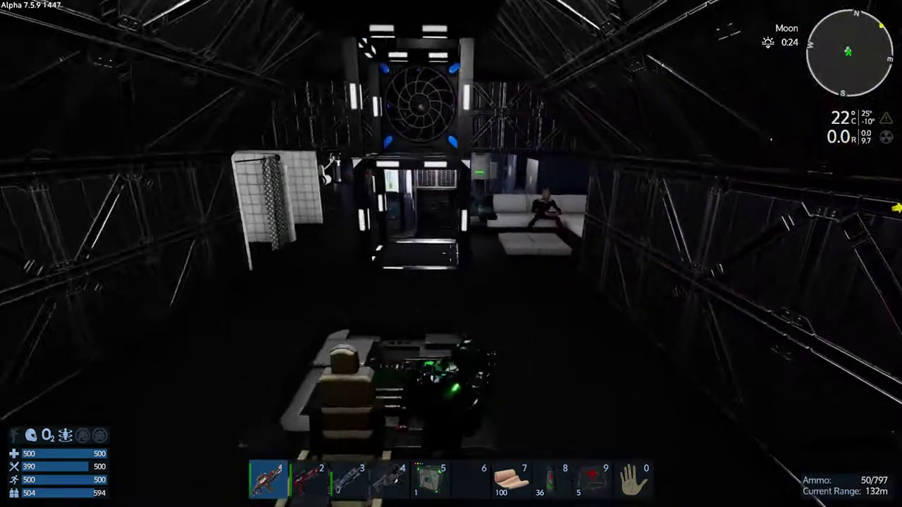
pyautogui.press('w')
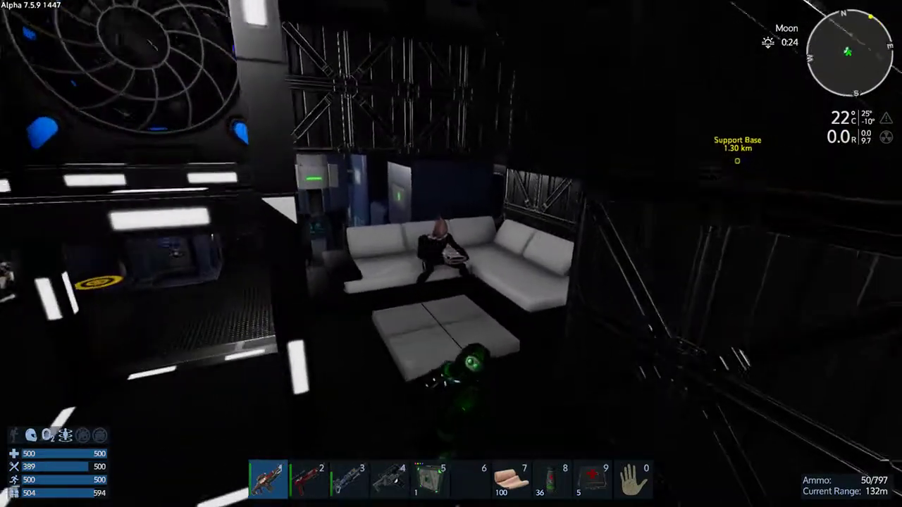
pyautogui.press('w')
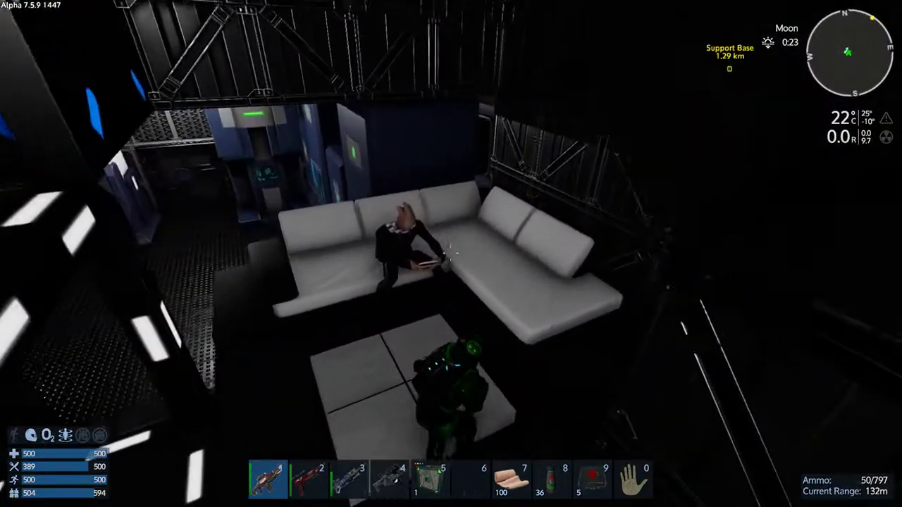
pyautogui.press('v')
pyautogui.press('w')
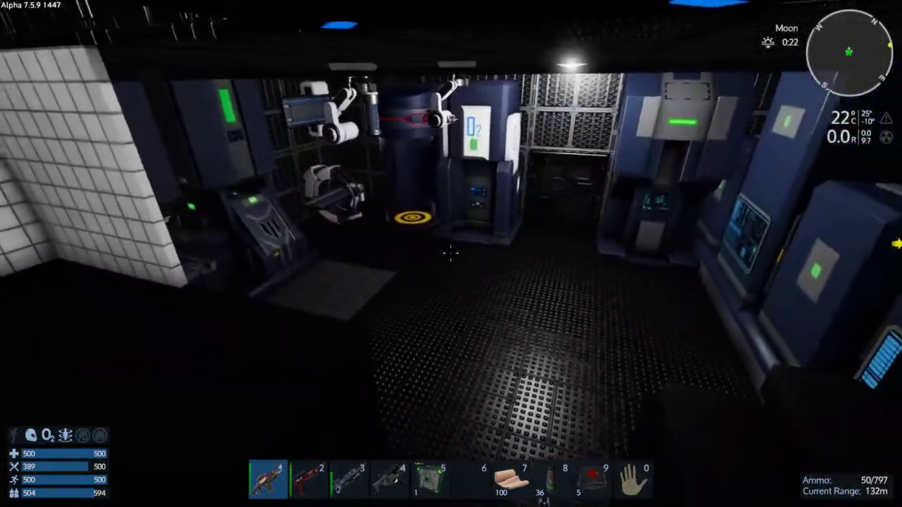
pyautogui.press('w')
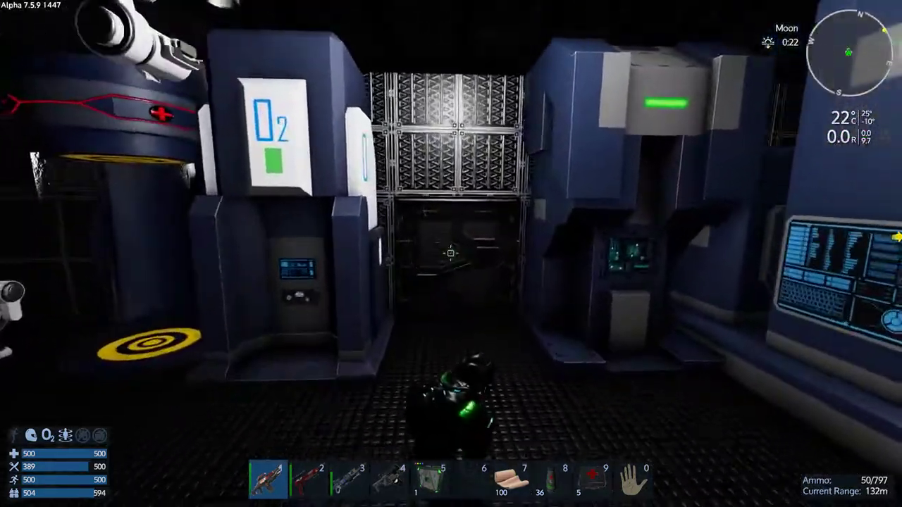
# Climb the lit stairs and go through the automatic door to view the GTI drill machine
pyautogui.press('w')
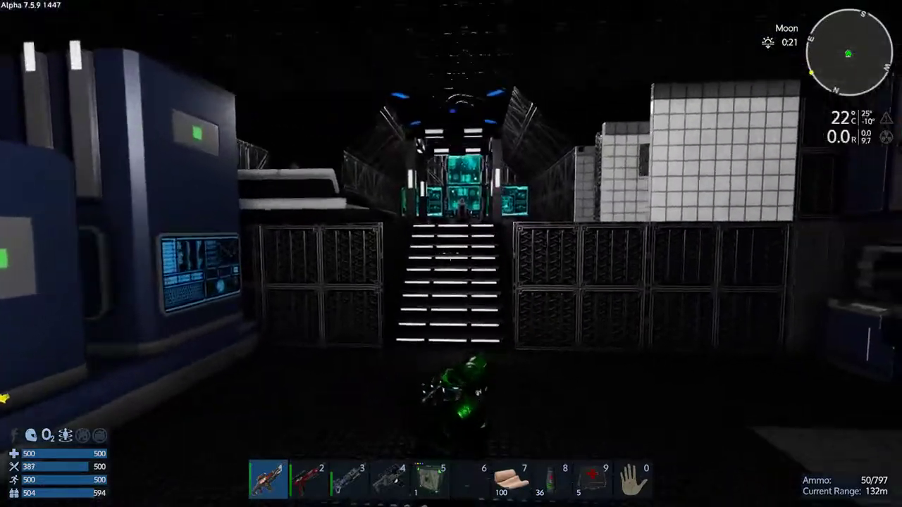
pyautogui.press('w')
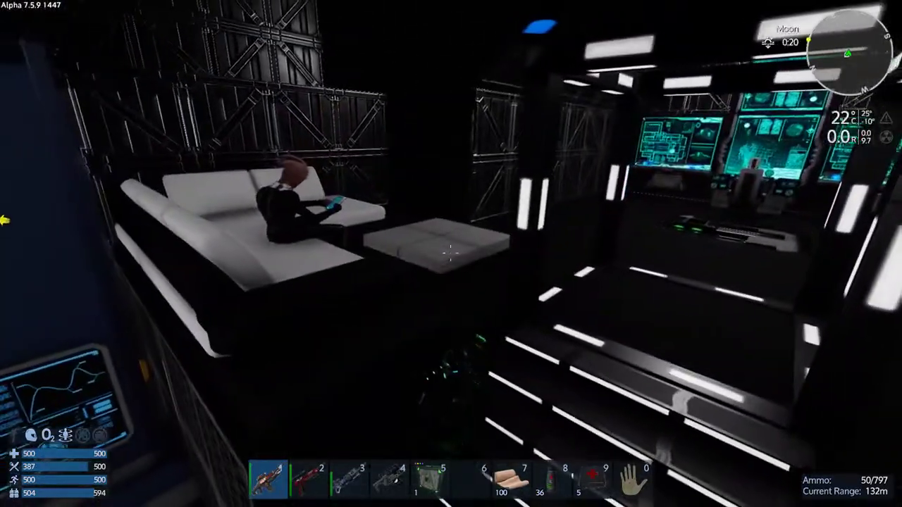
pyautogui.press('w')
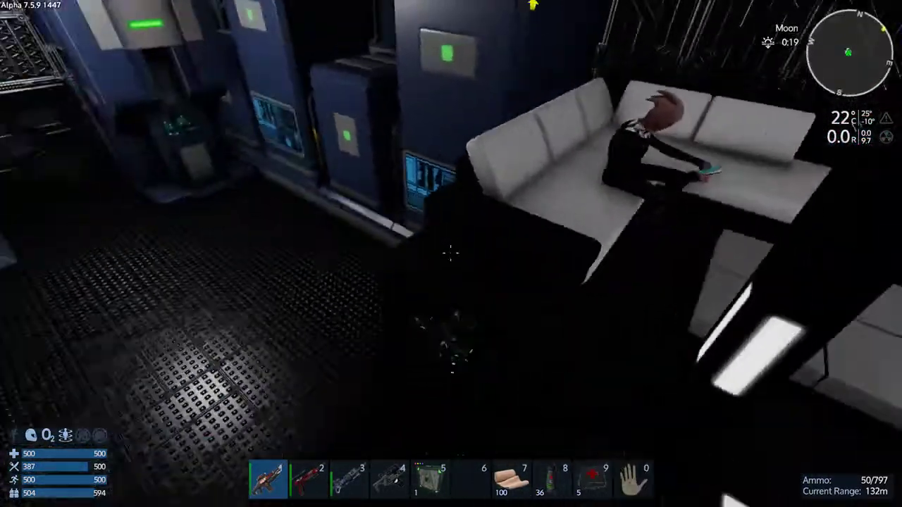
pyautogui.press('w')
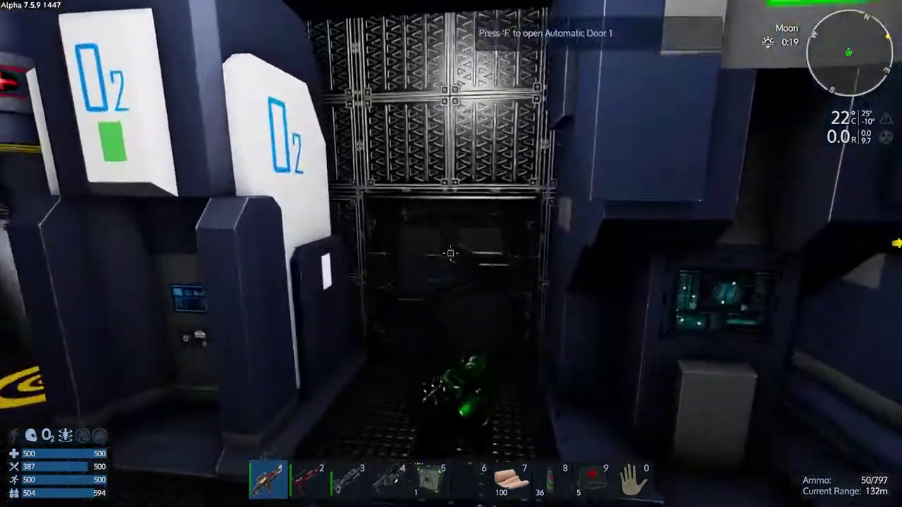
pyautogui.press('w')
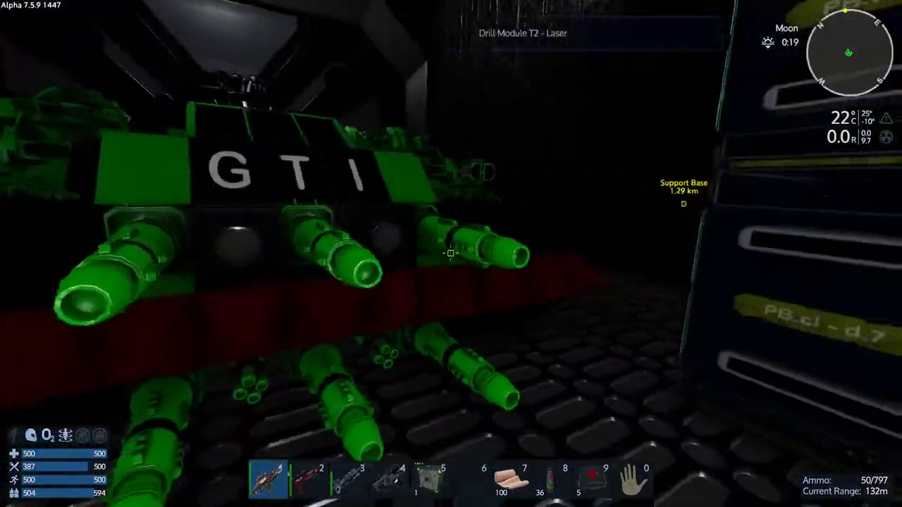
pyautogui.press('s')
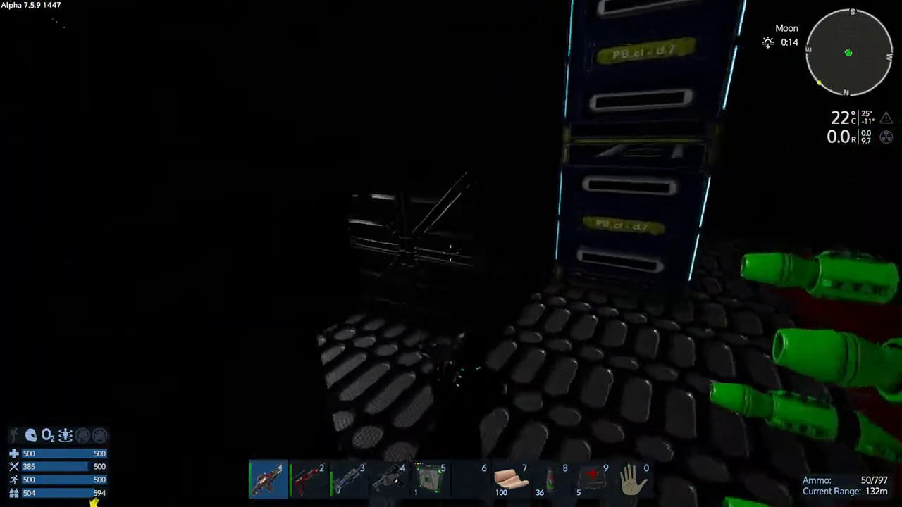
# Head back up into the control room and on toward the vessel seat below
pyautogui.press('w')
pyautogui.press('v')
pyautogui.press('w')
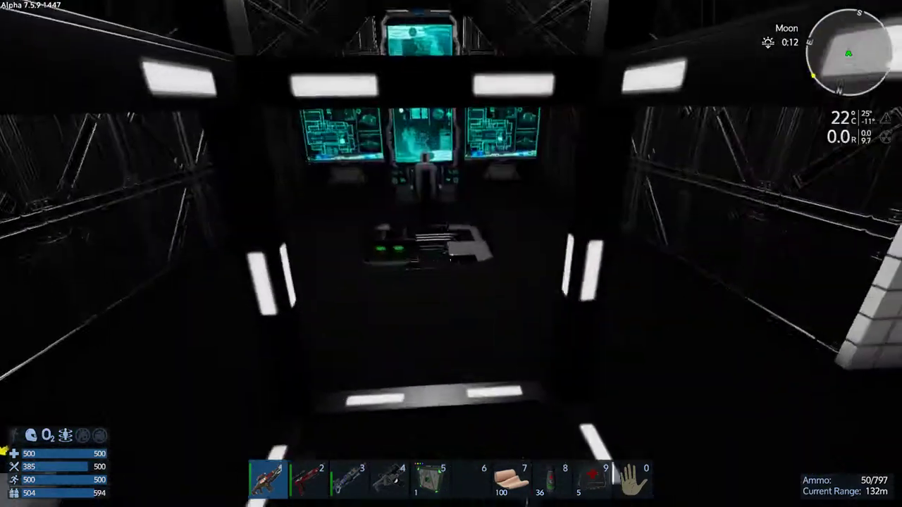
pyautogui.press('w')
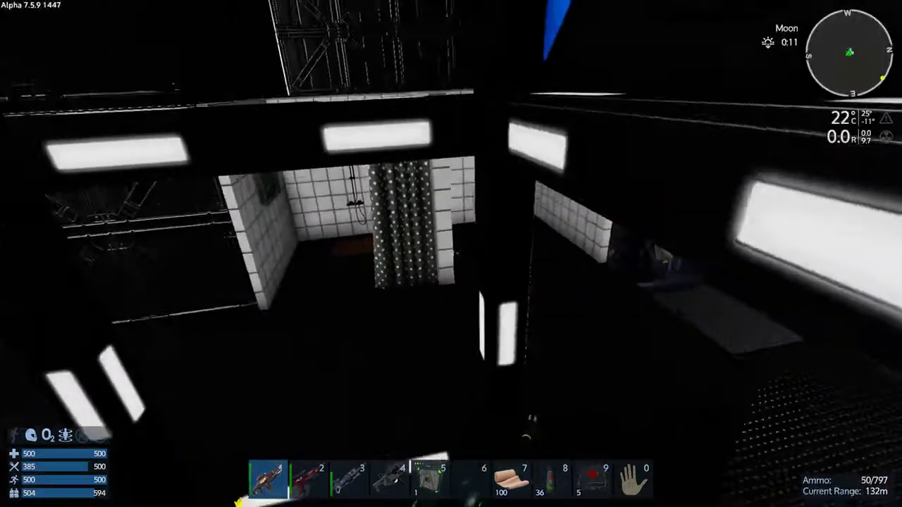
pyautogui.press('w')
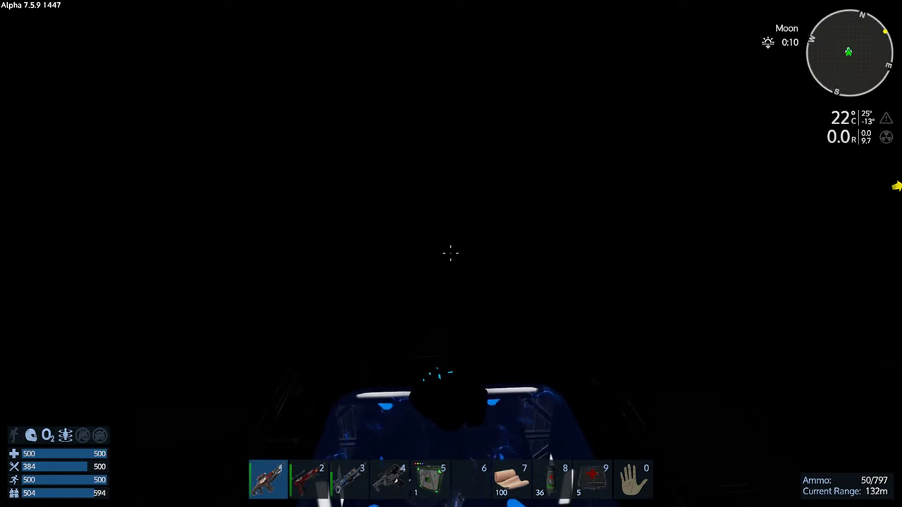
# Use night vision to head out of the base toward the GeekTech Industries base
pyautogui.press('n')
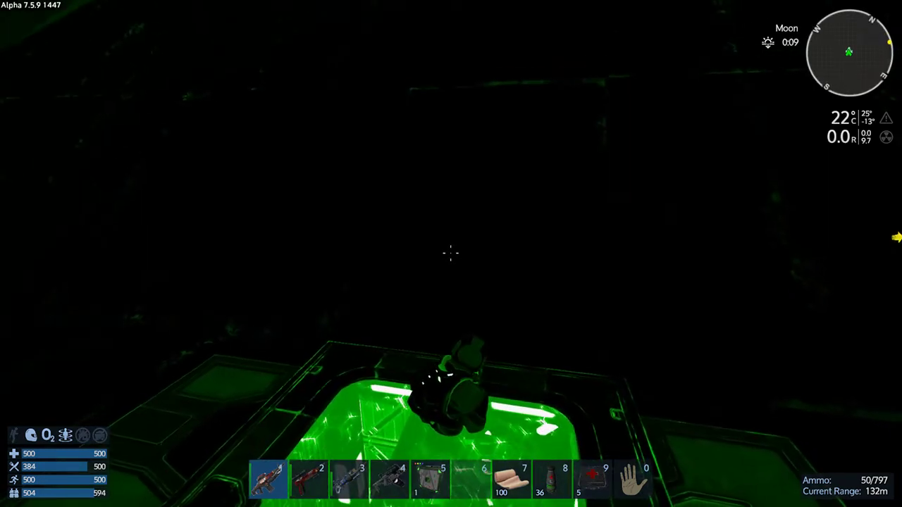
pyautogui.press('w')
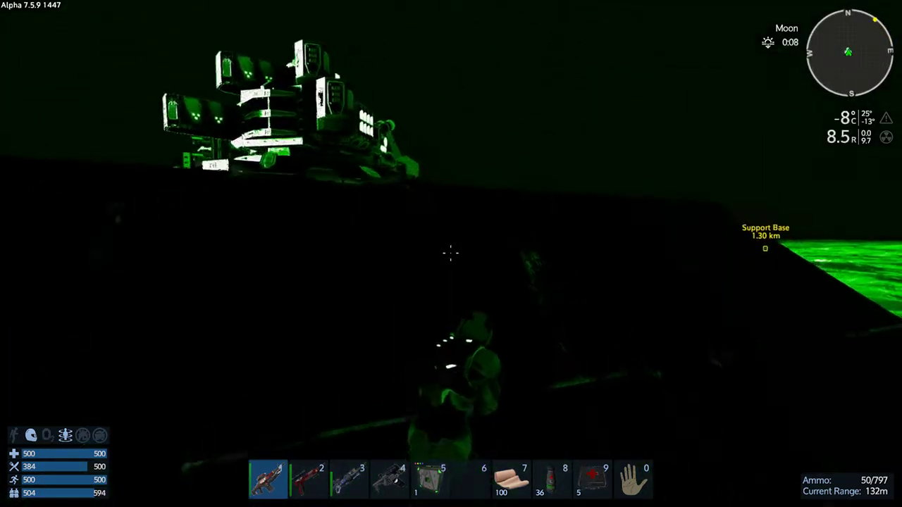
pyautogui.press('w')
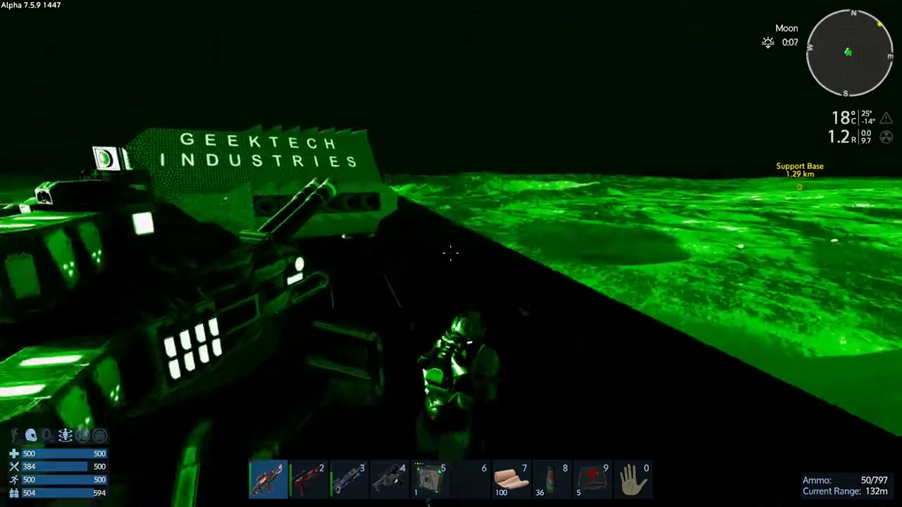
pyautogui.press('w')
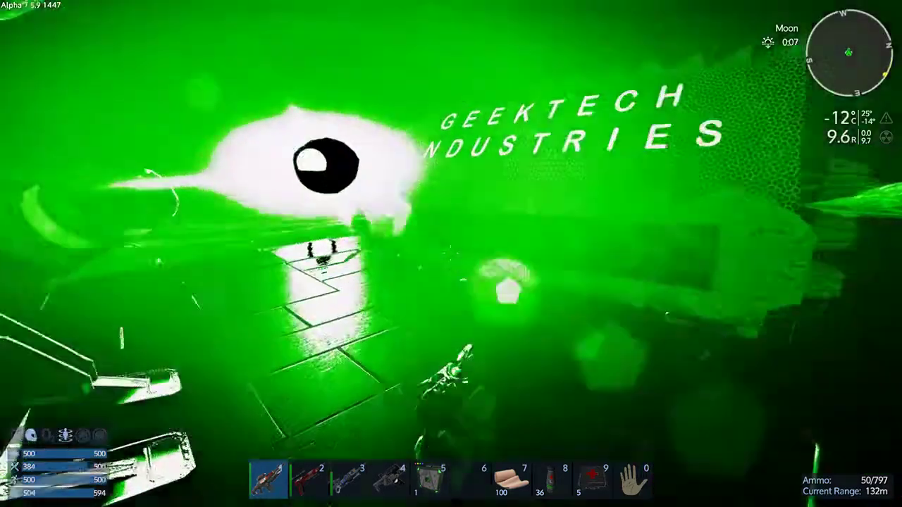
pyautogui.press('n')
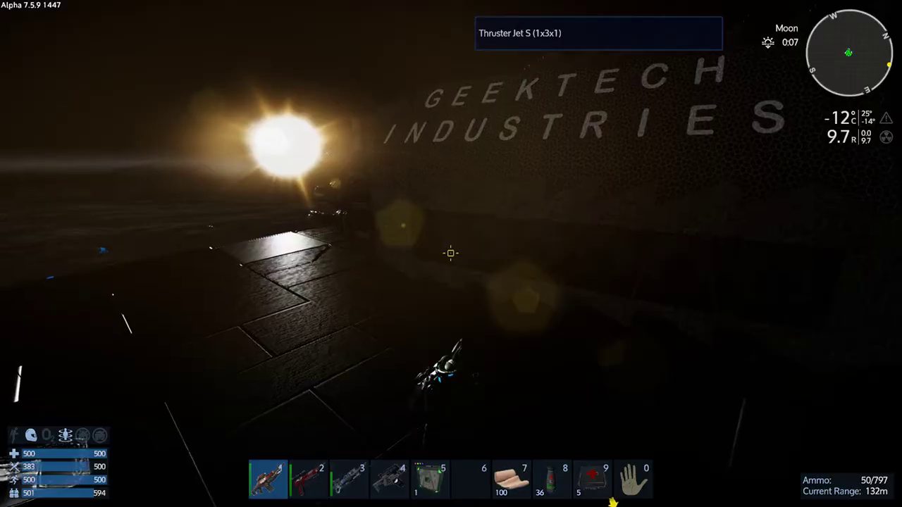
# Fly over the GeekTech base roof, take the bus's pilot seat and open its control panel
pyautogui.press('w')
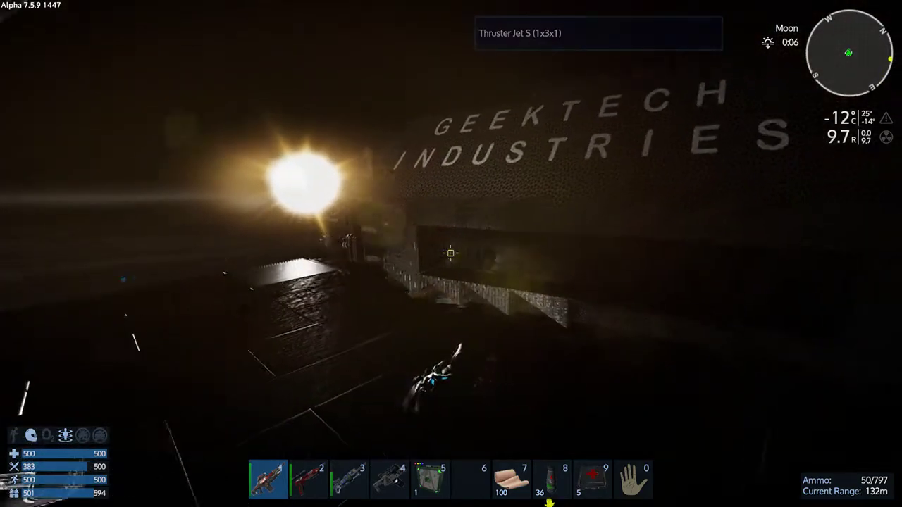
pyautogui.press('w')
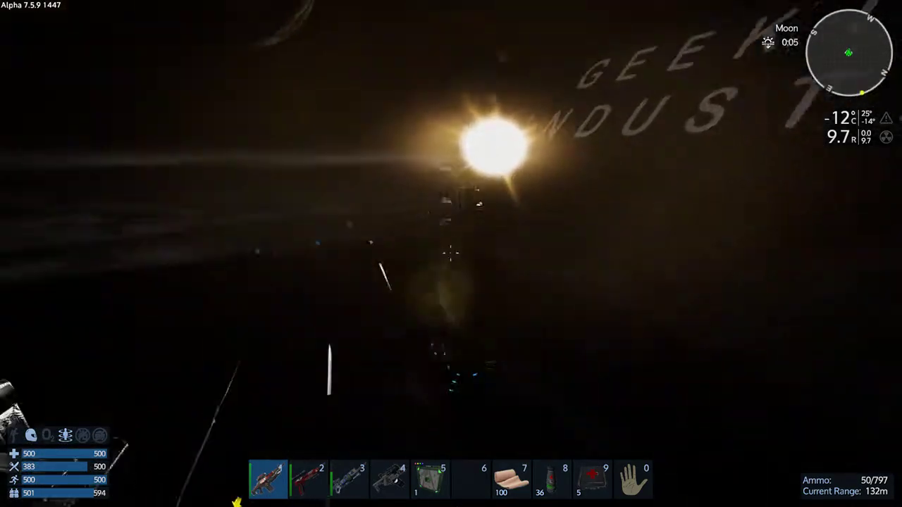
pyautogui.press('w')
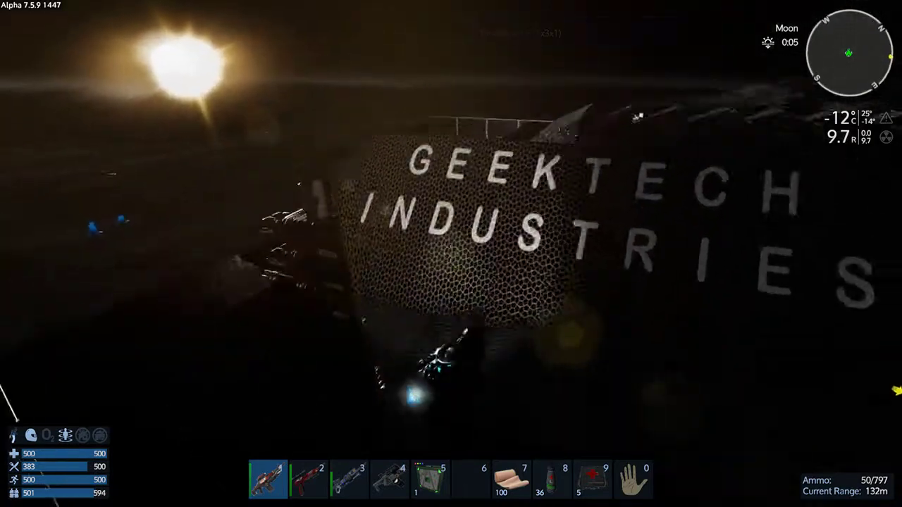
pyautogui.press('w')
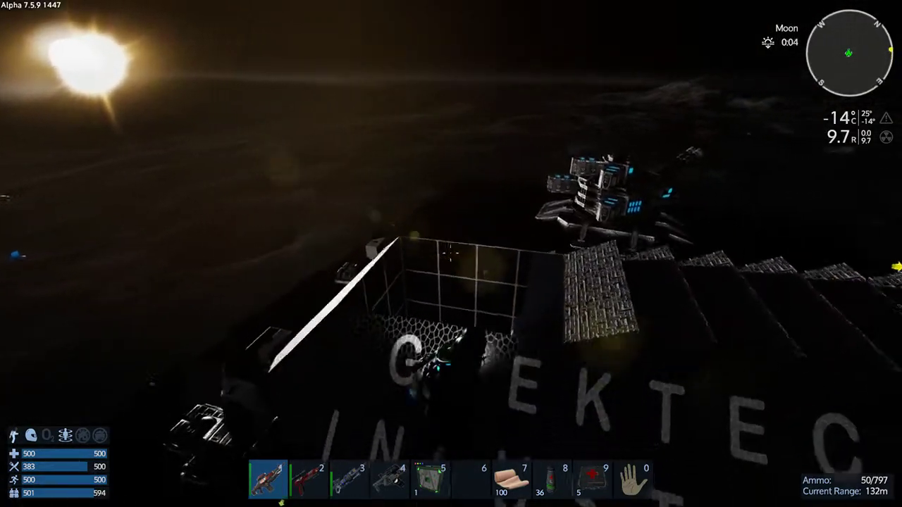
pyautogui.press('w')
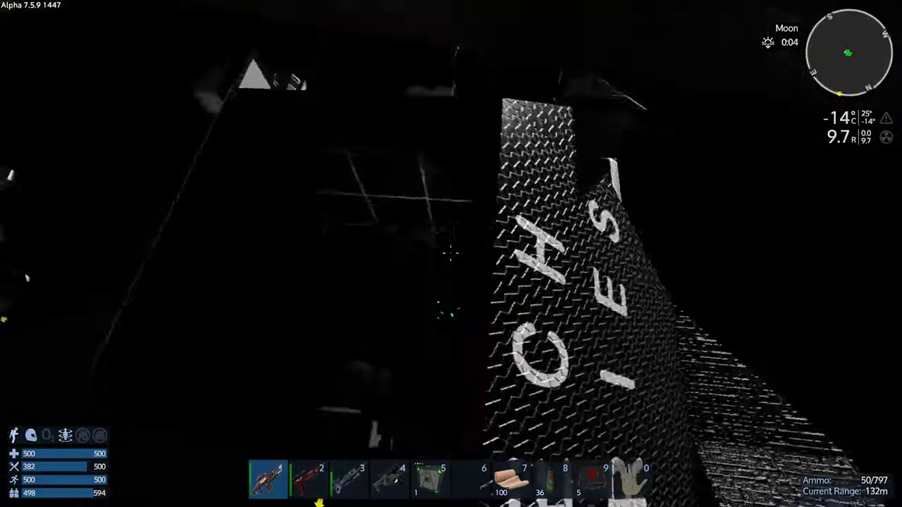
pyautogui.press('f')
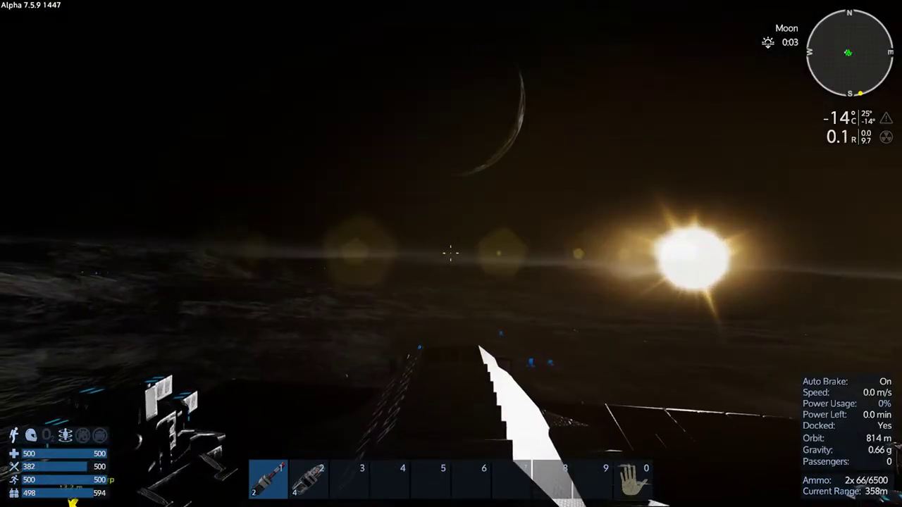
pyautogui.press('p')
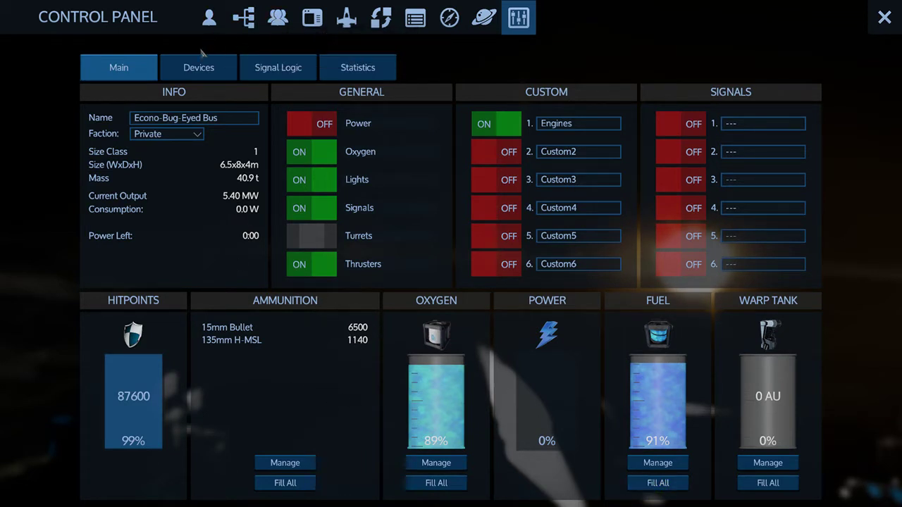
# Switch on the Econo-Bug-Eyed Bus's power, close its panel and leave the seat
pyautogui.click(315, 127)
pyautogui.click(199, 70)
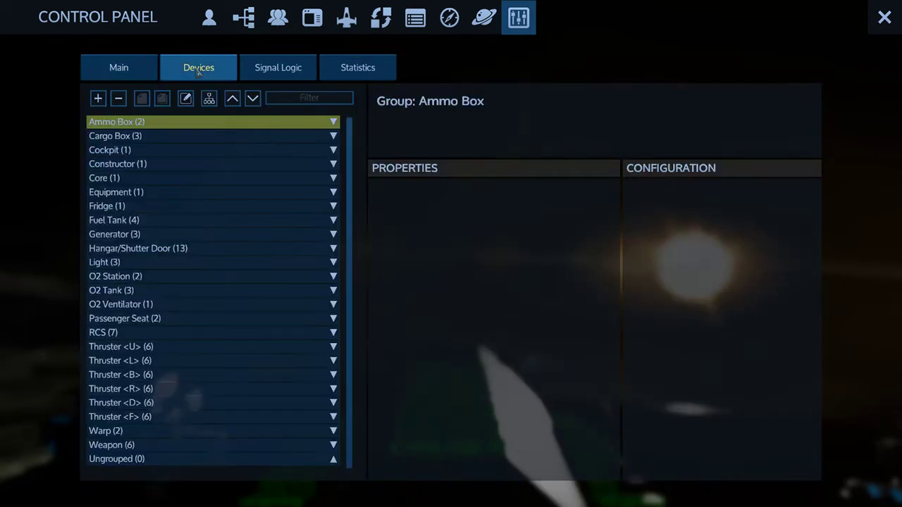
pyautogui.click(147, 76)
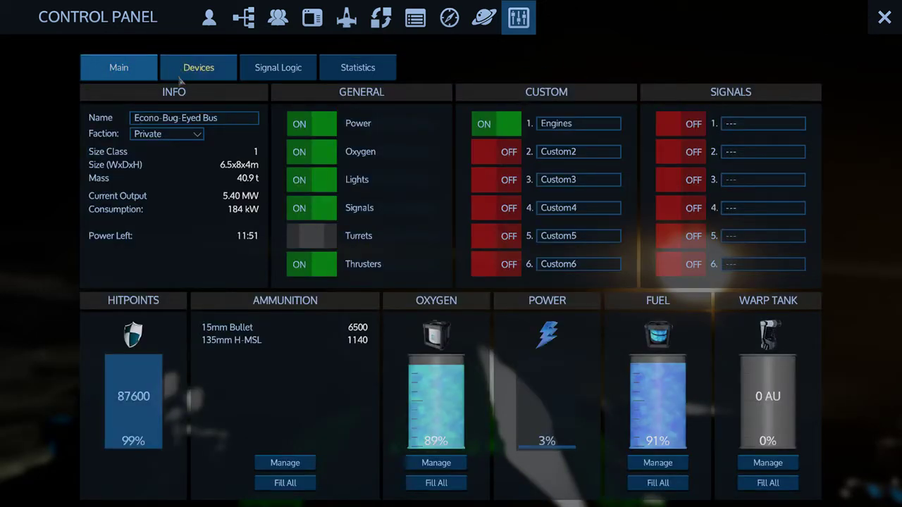
pyautogui.click(889, 12)
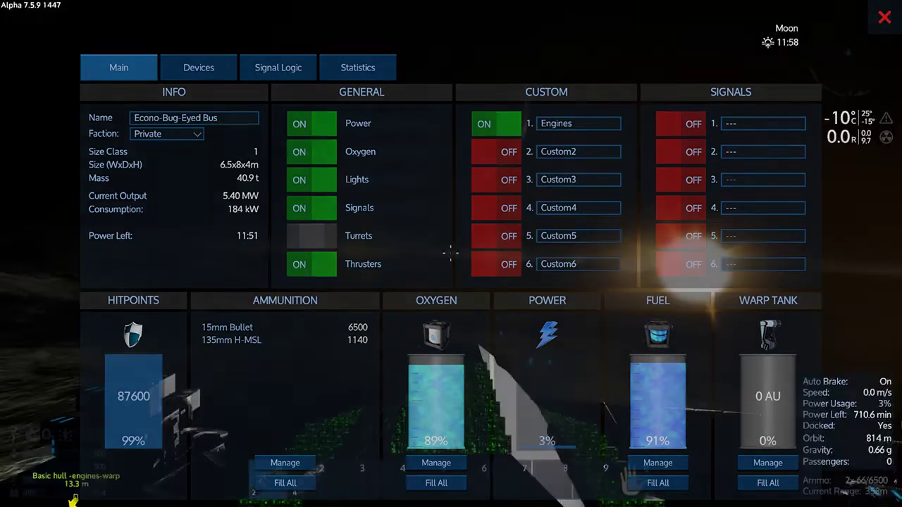
pyautogui.press('f')
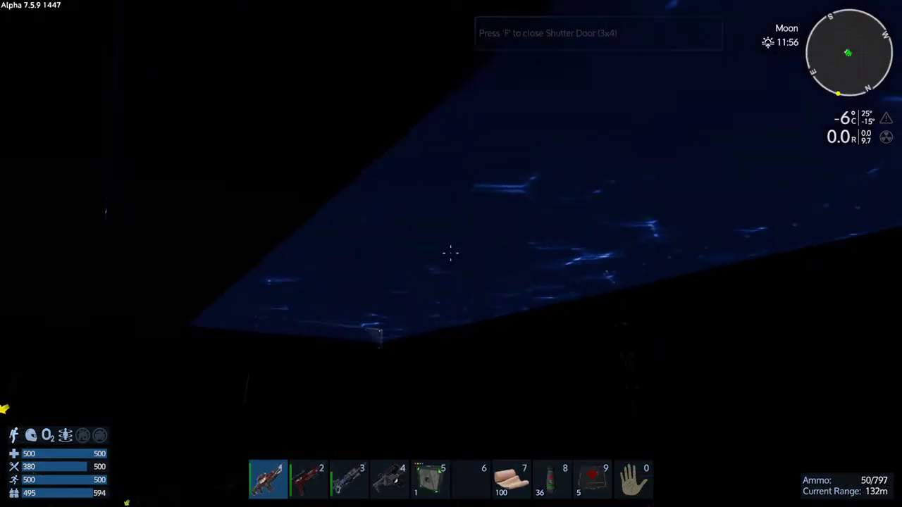
# From the larger ship's Devices list, move seven canned meals from the Fridge into inventory
pyautogui.press('f')
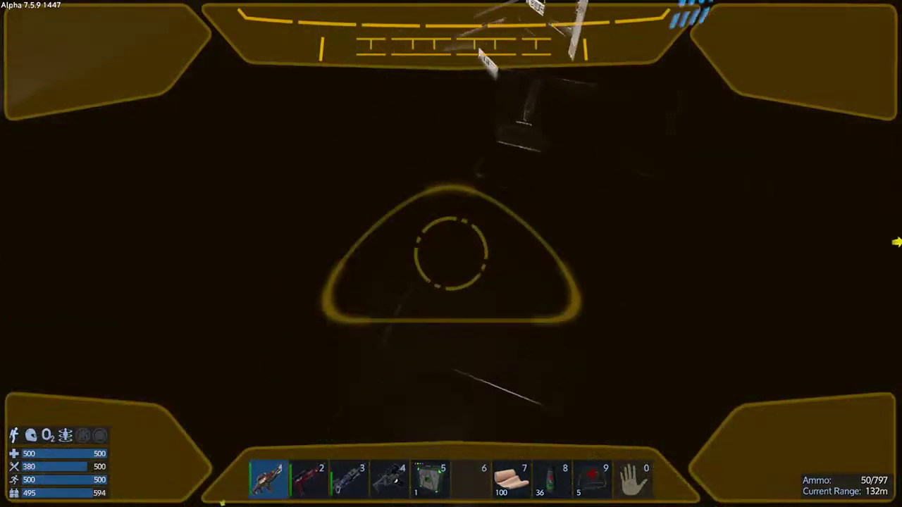
pyautogui.press('p')
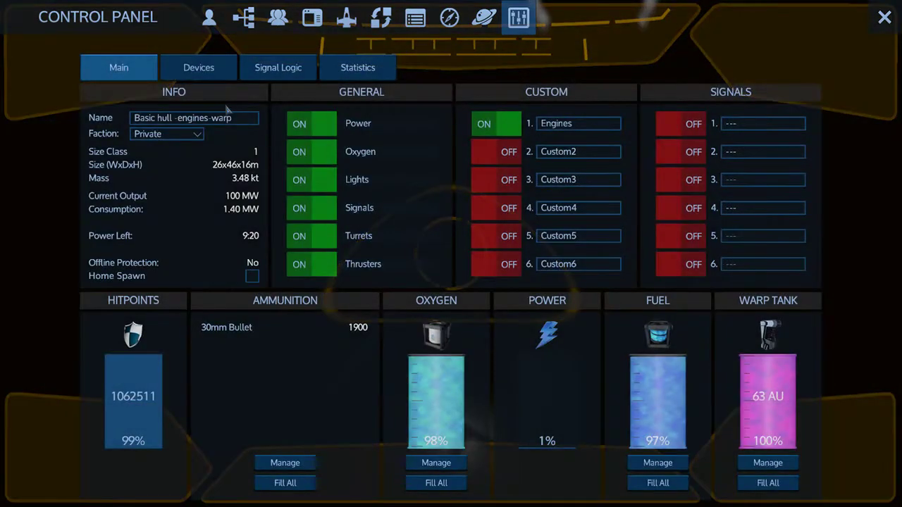
pyautogui.click(199, 67)
pyautogui.scroll(-2, 175, 387)
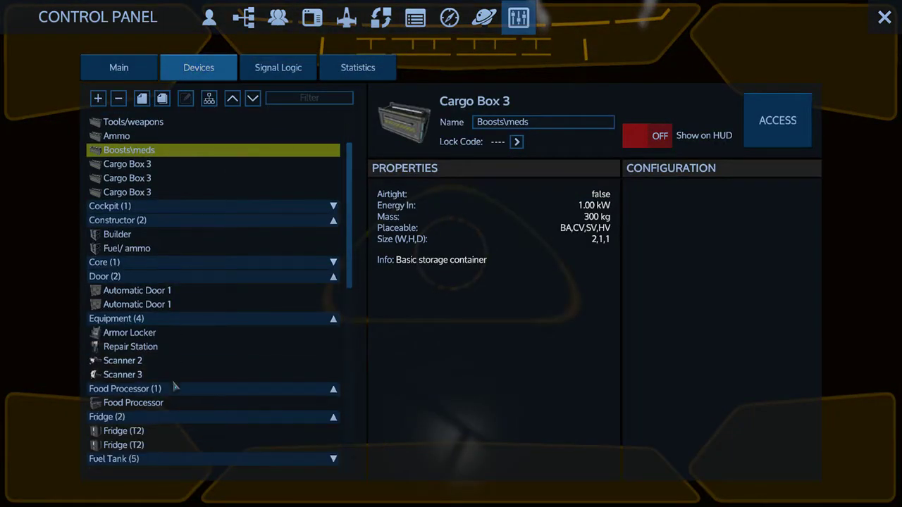
pyautogui.scroll(-2, 173, 387)
pyautogui.doubleClick(136, 378)
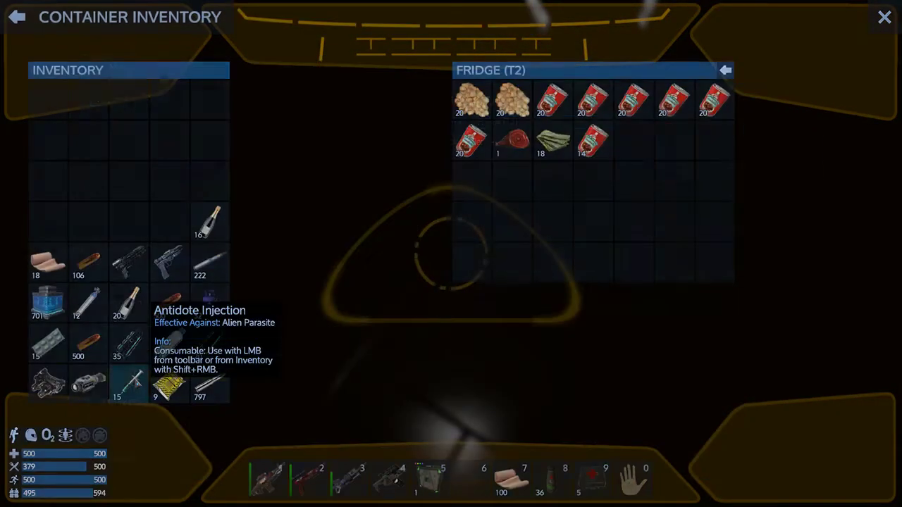
pyautogui.moveTo(593, 141); pyautogui.dragTo(48, 220)
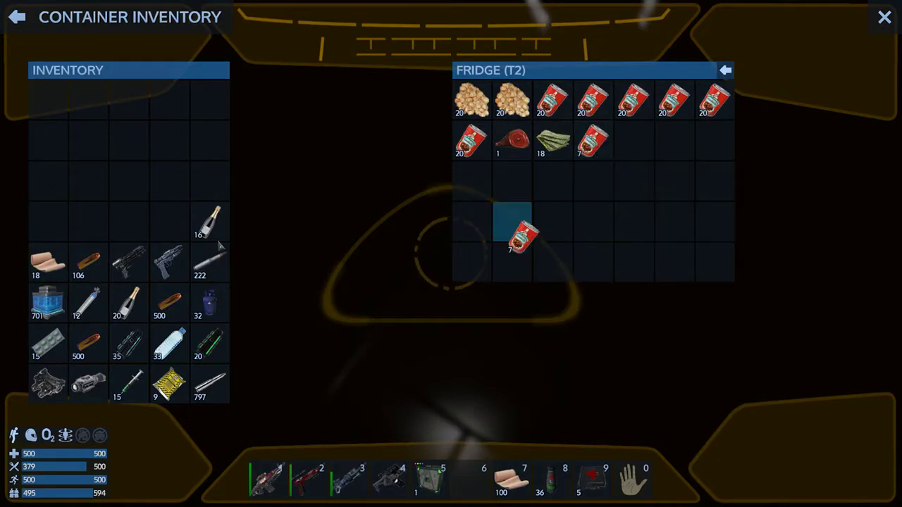
pyautogui.click(885, 17)
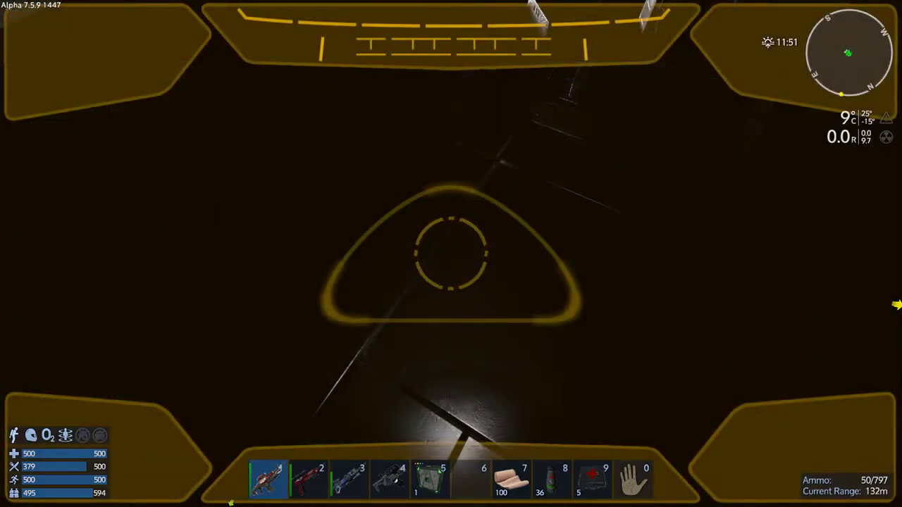
pyautogui.press('f')
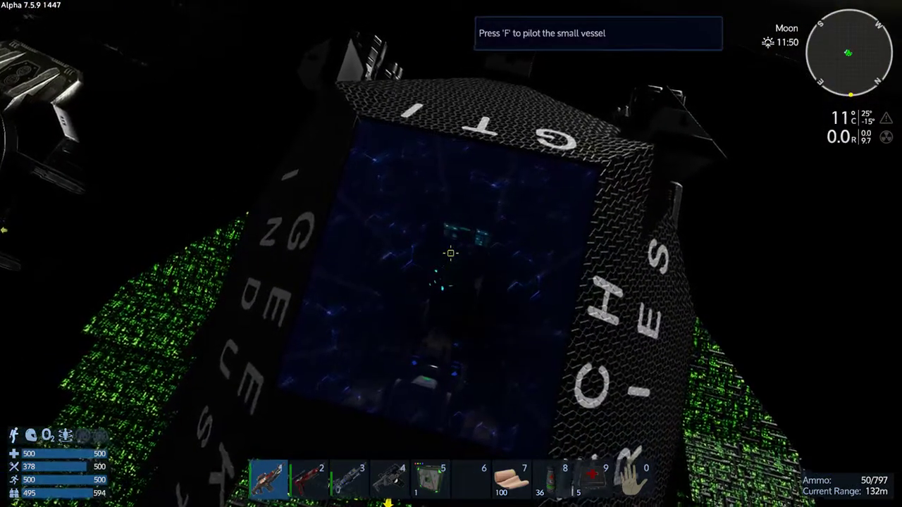
# Board the small vessel, undock, switch on night vision and head toward the Support Base
pyautogui.press('f')
pyautogui.press('w')
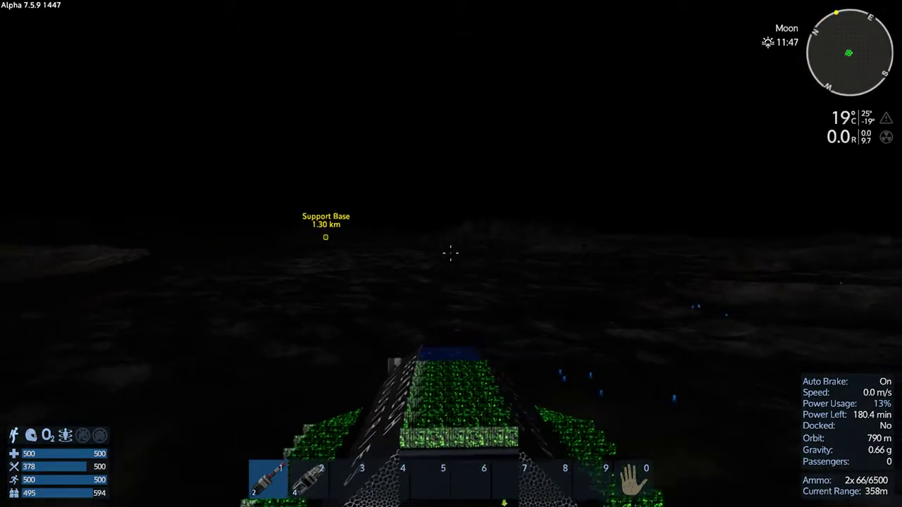
pyautogui.press('w')
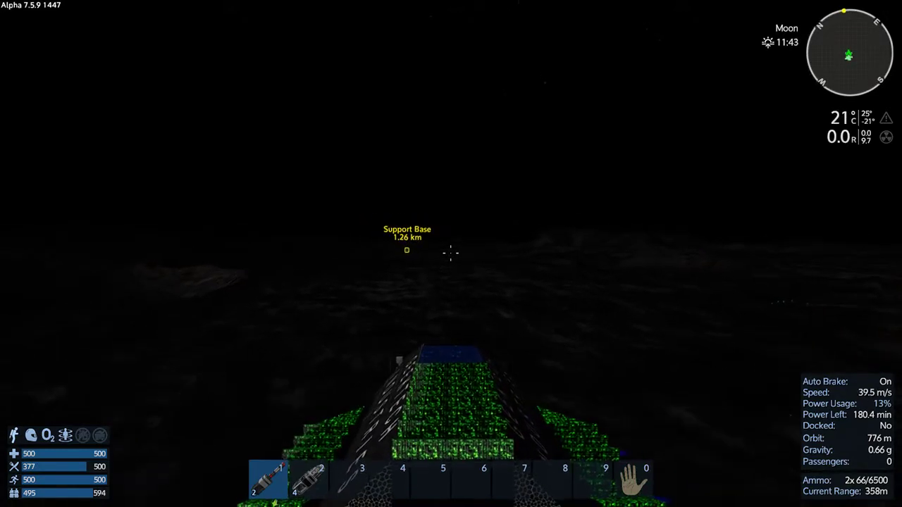
pyautogui.press('n')
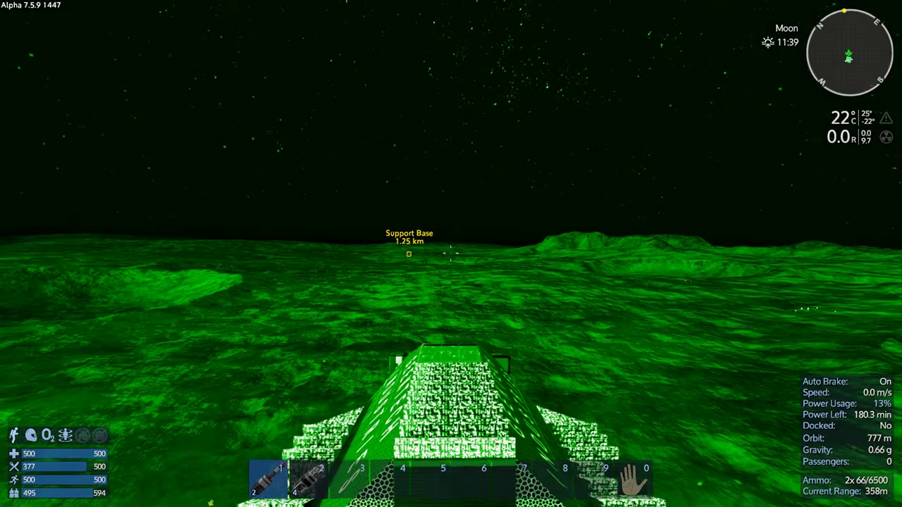
pyautogui.press('w')
pyautogui.press('w')
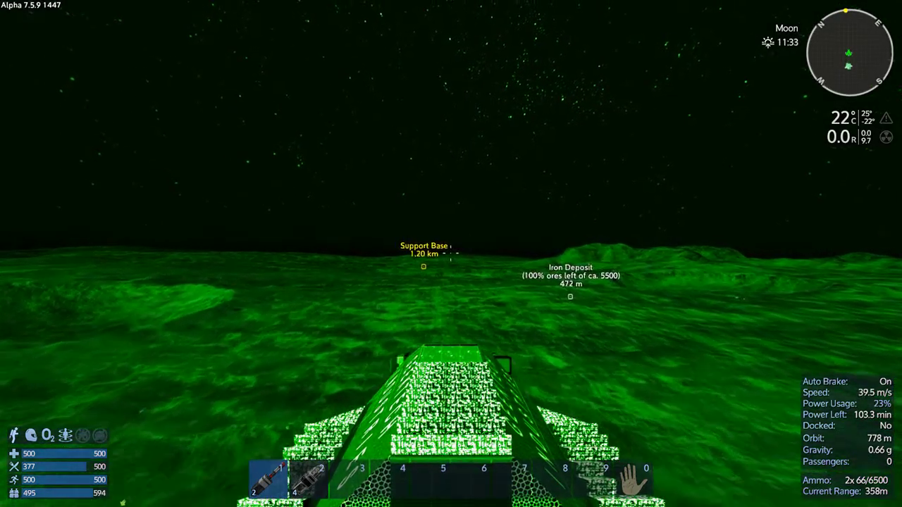
pyautogui.press('w')
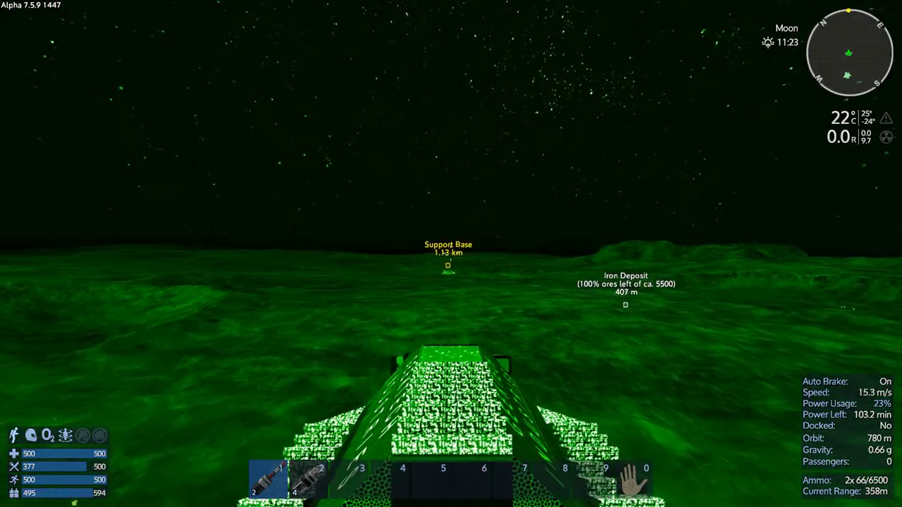
pyautogui.press('w')
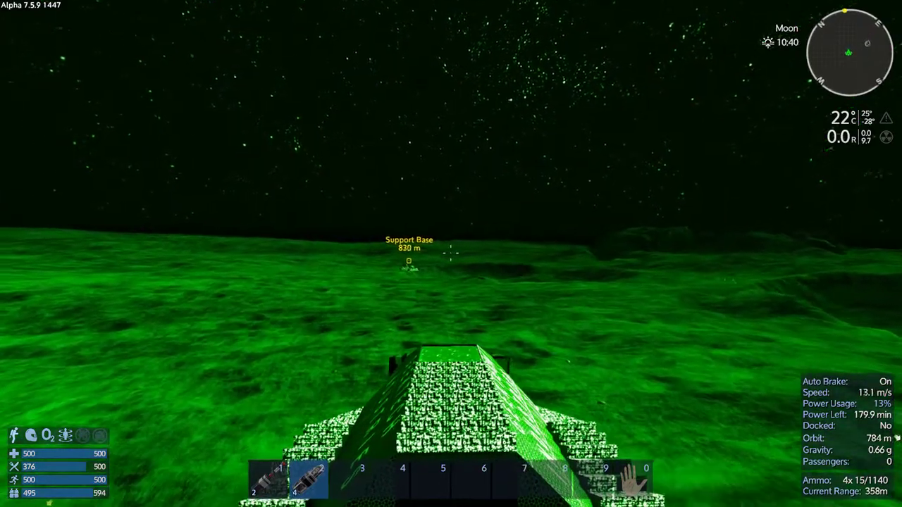
# Keep flying toward the Support Base, braking once, until it is about 440 m away
pyautogui.press('w')
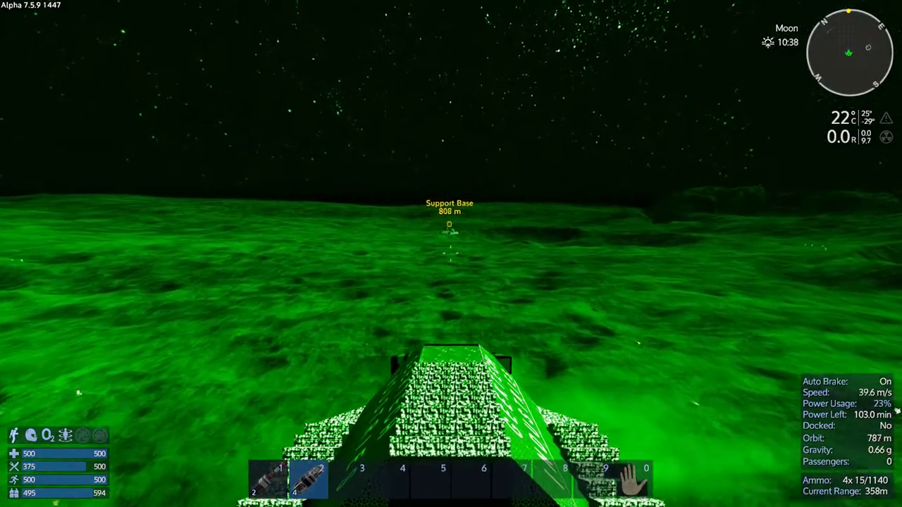
pyautogui.press('w')
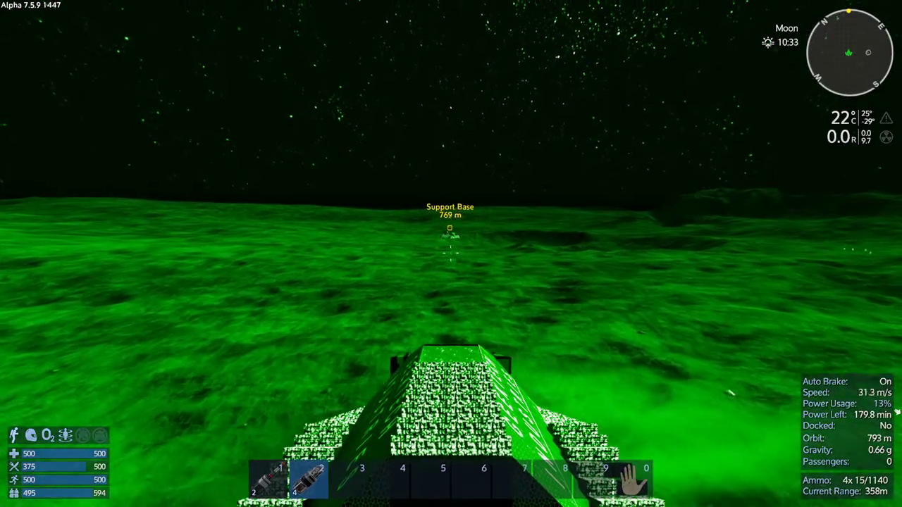
pyautogui.press('w')
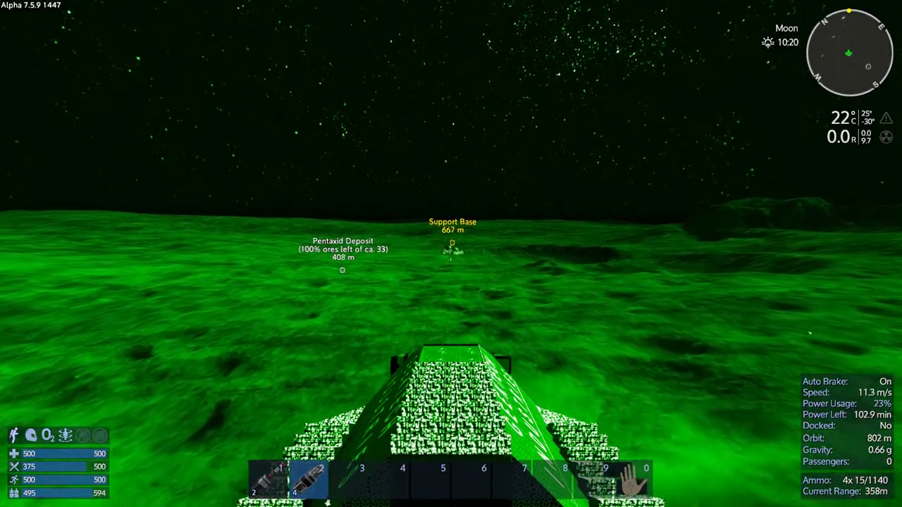
pyautogui.press('s')
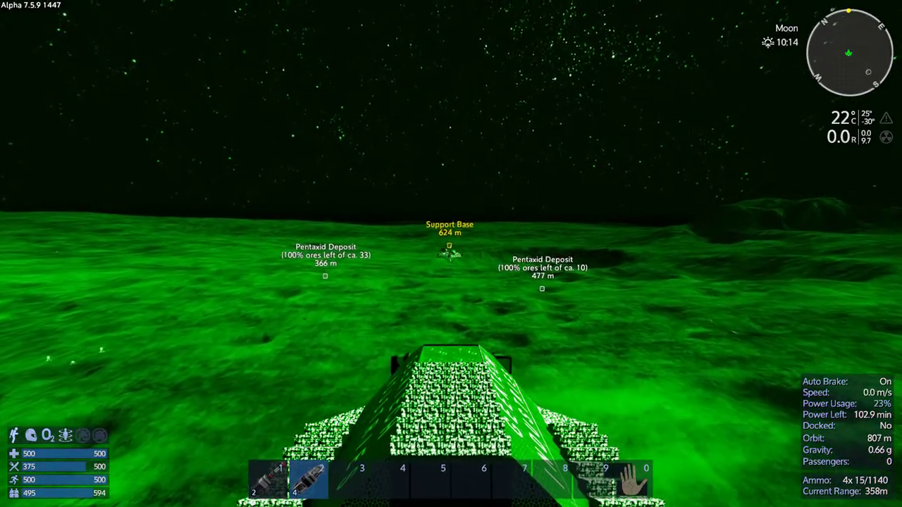
pyautogui.press('w')
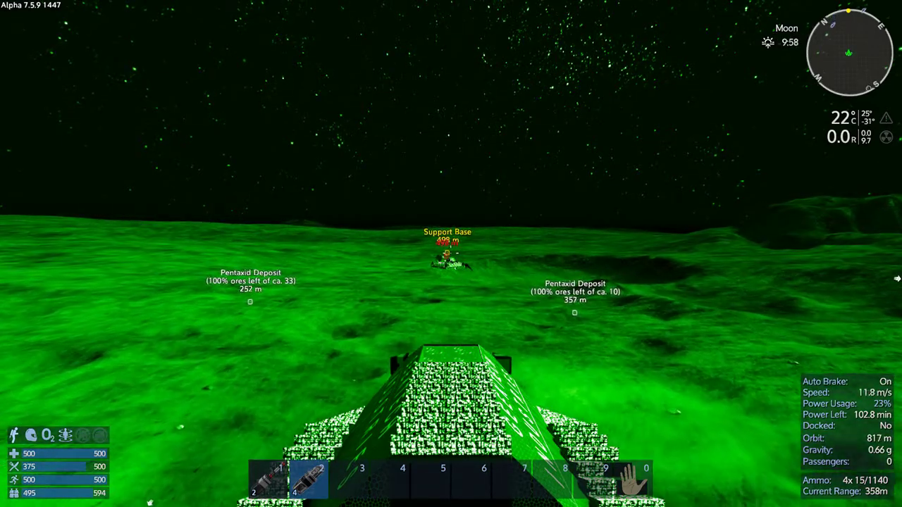
pyautogui.press('w')
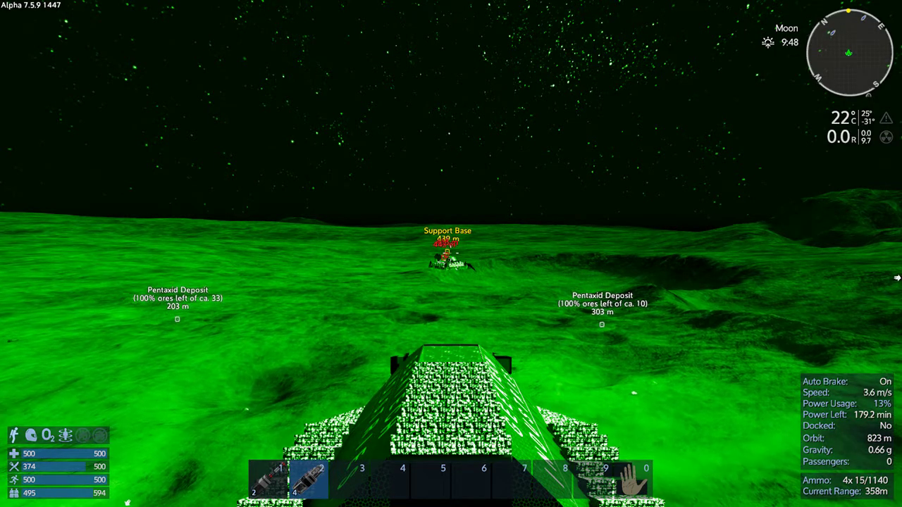
# Close in on the Support Base and fire at its defences ahead
pyautogui.press('w')
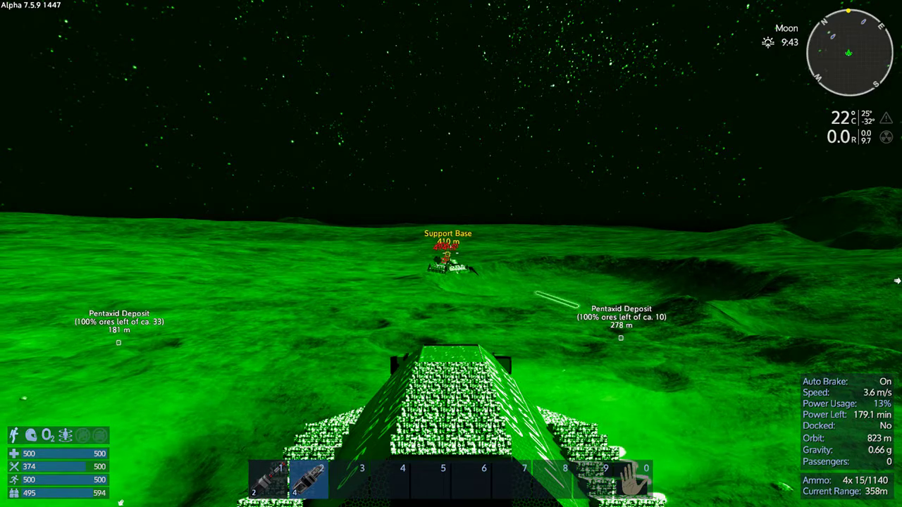
pyautogui.press('w')
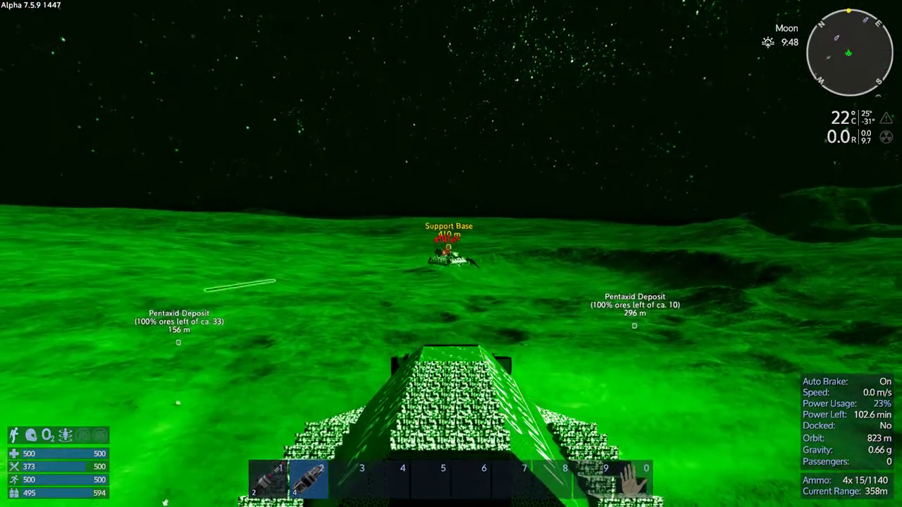
pyautogui.press('w')
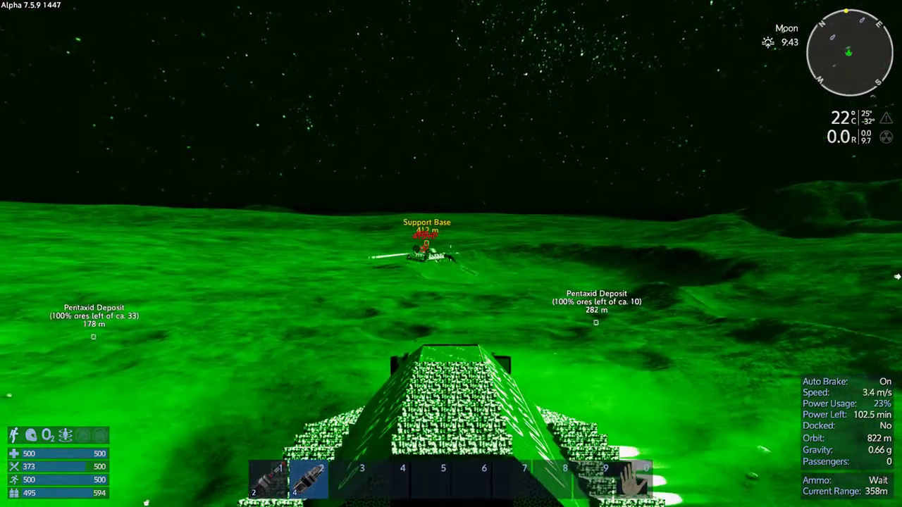
pyautogui.press('w')
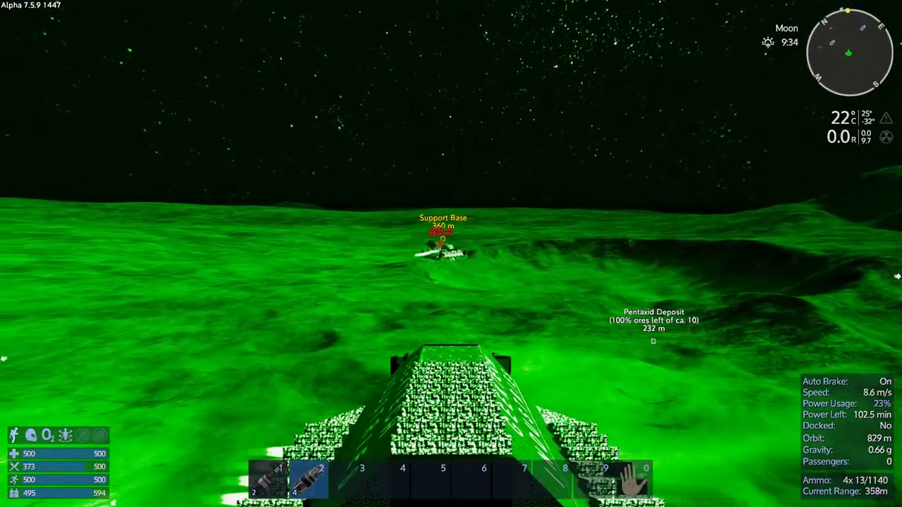
pyautogui.press('w')
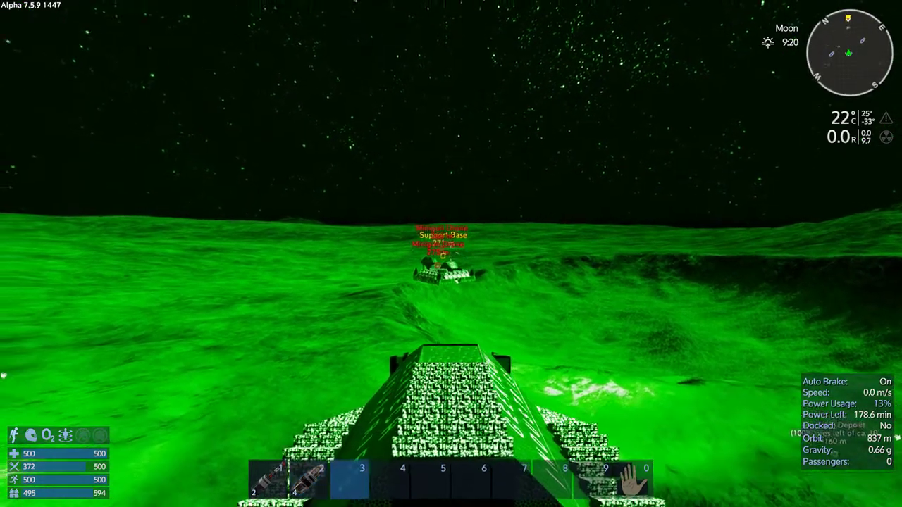
pyautogui.click(451, 254)
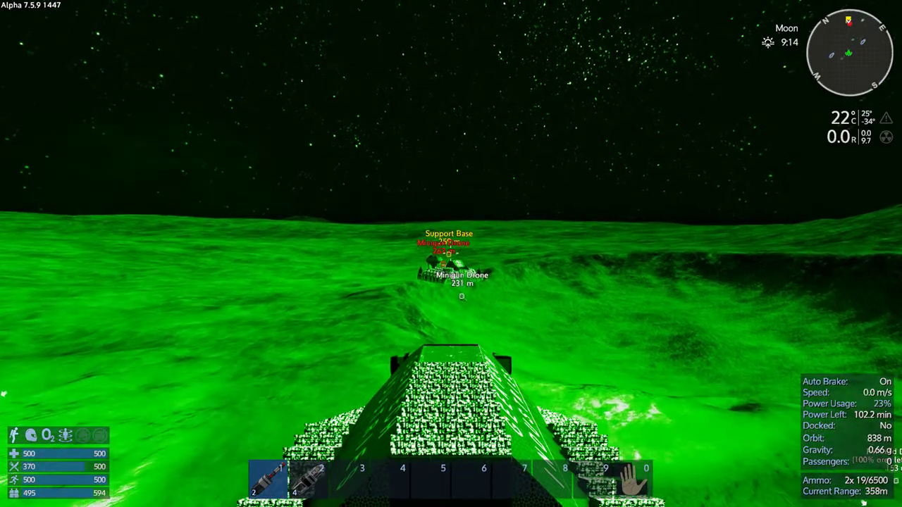
# Speed toward the Minigun Drone and switch to vessel weapon 2
pyautogui.press('w')
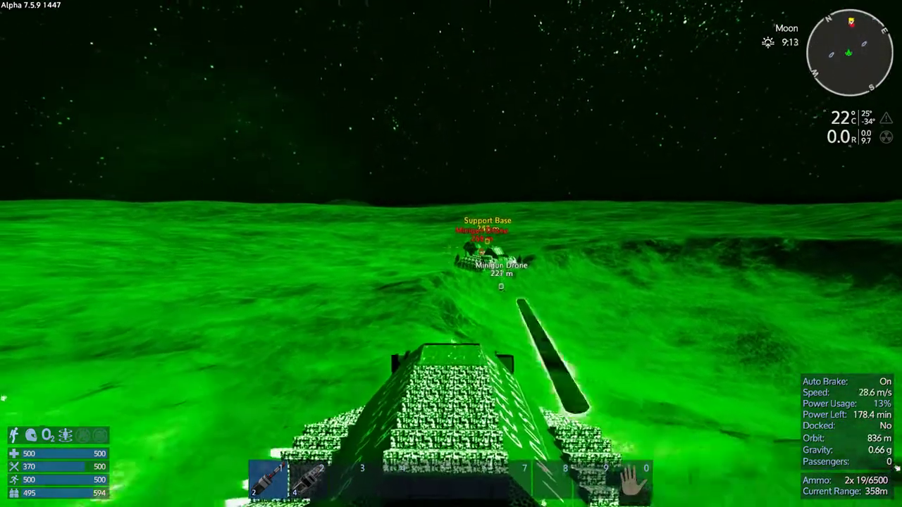
pyautogui.press('w')
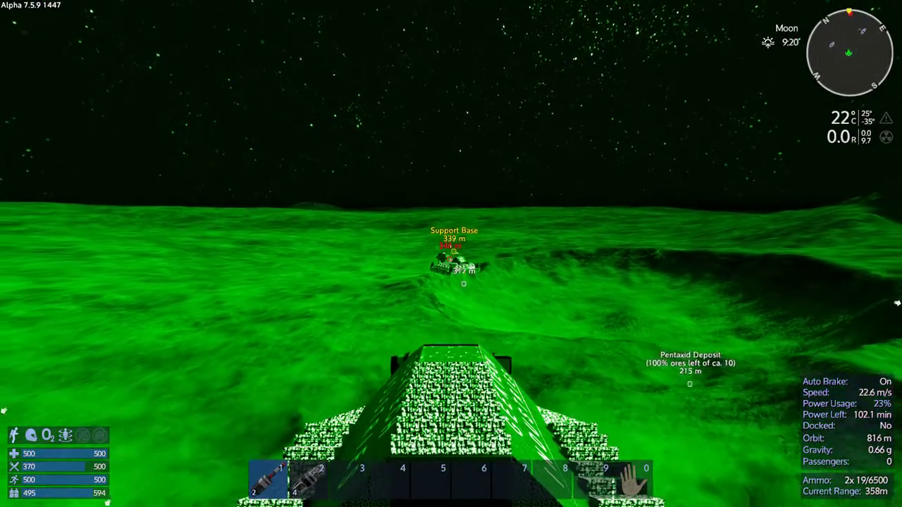
pyautogui.press('2')
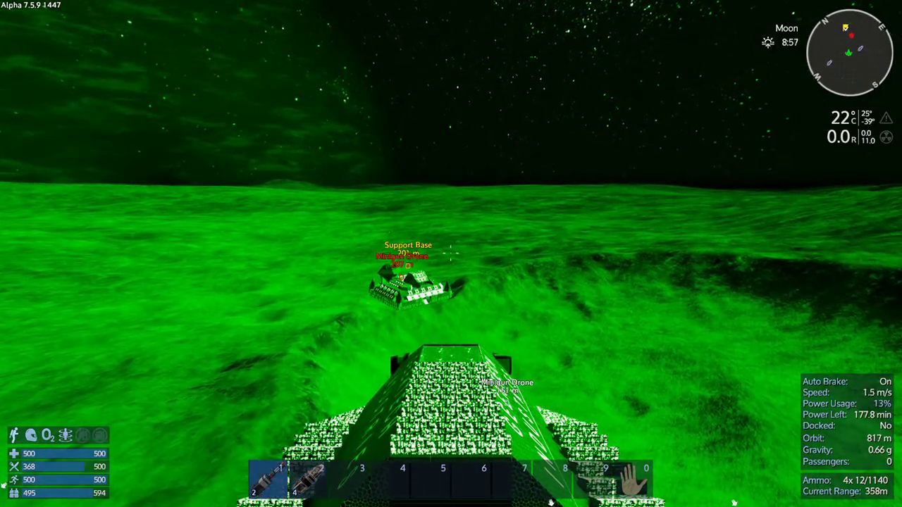
# Circle past the Support Base, ending about 160 m from it
pyautogui.press('w')
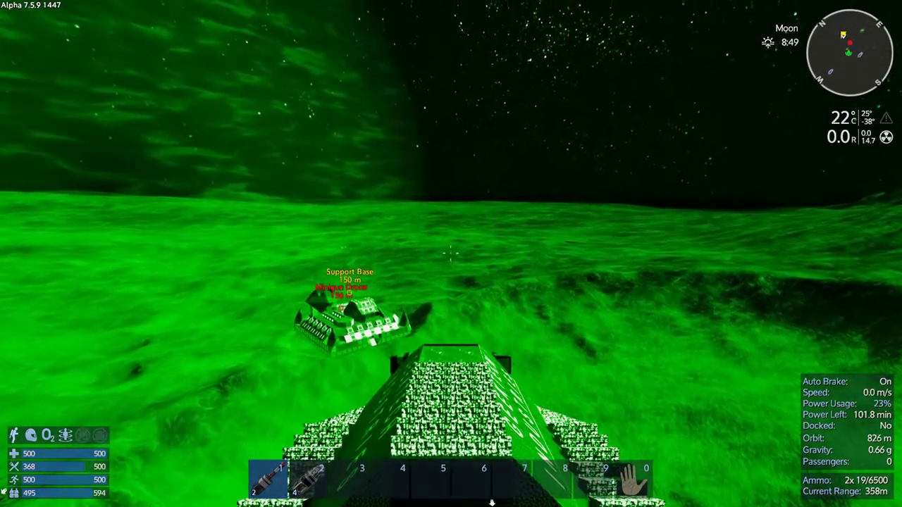
pyautogui.press('w')
pyautogui.press('w')
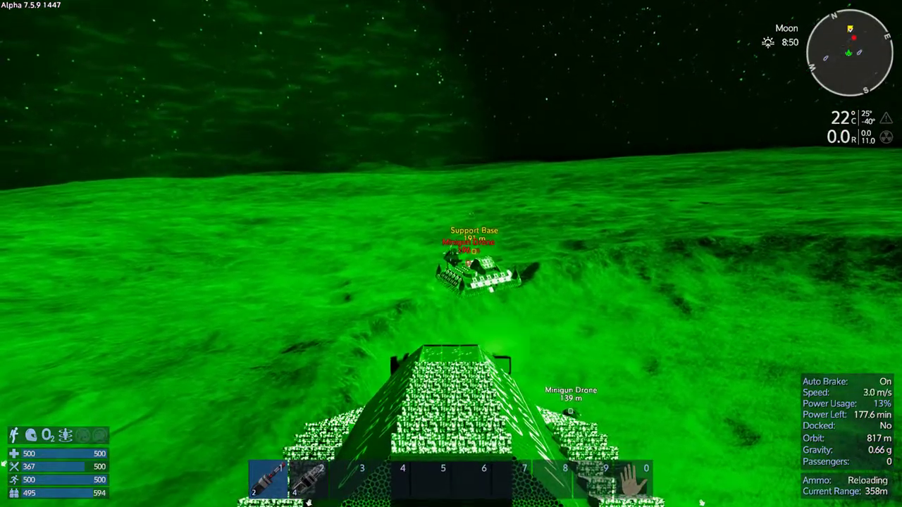
pyautogui.press('w')
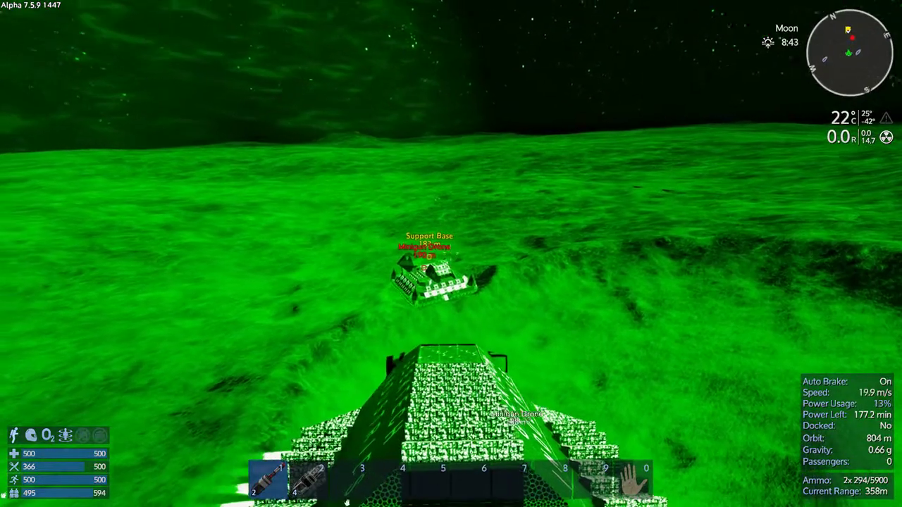
pyautogui.press('w')
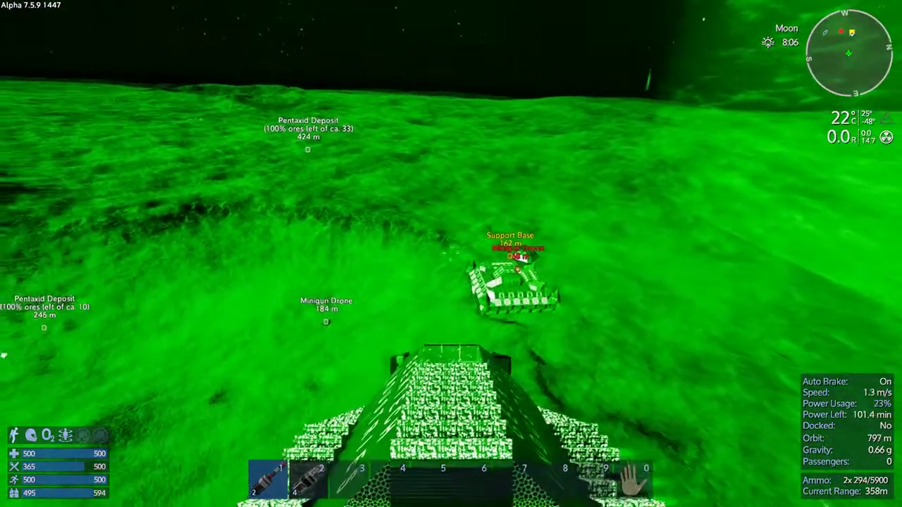
# Pull away, turn back toward the base, switch headlights on and night vision off
pyautogui.press('s')
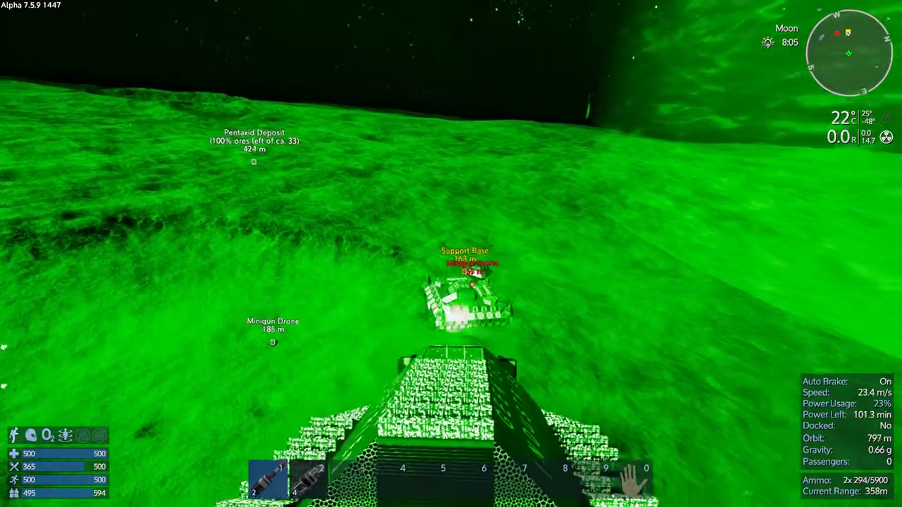
pyautogui.press('s')
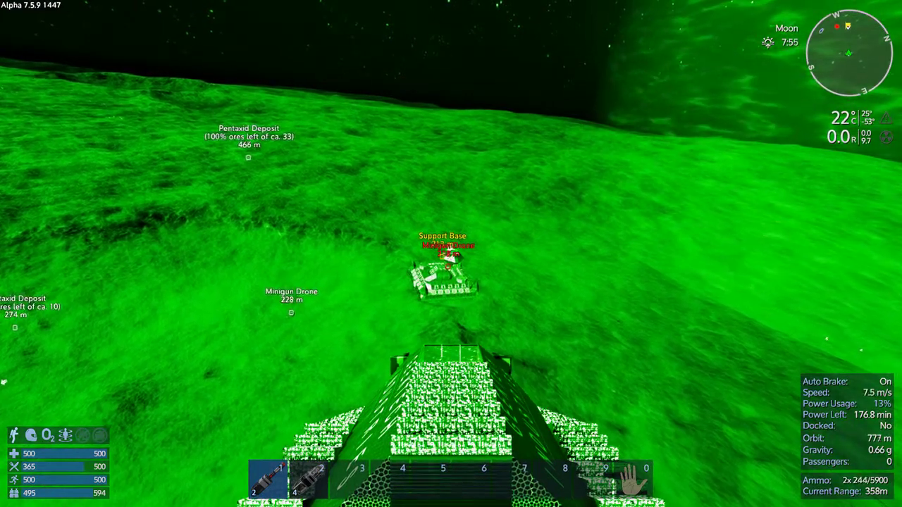
pyautogui.press('w')
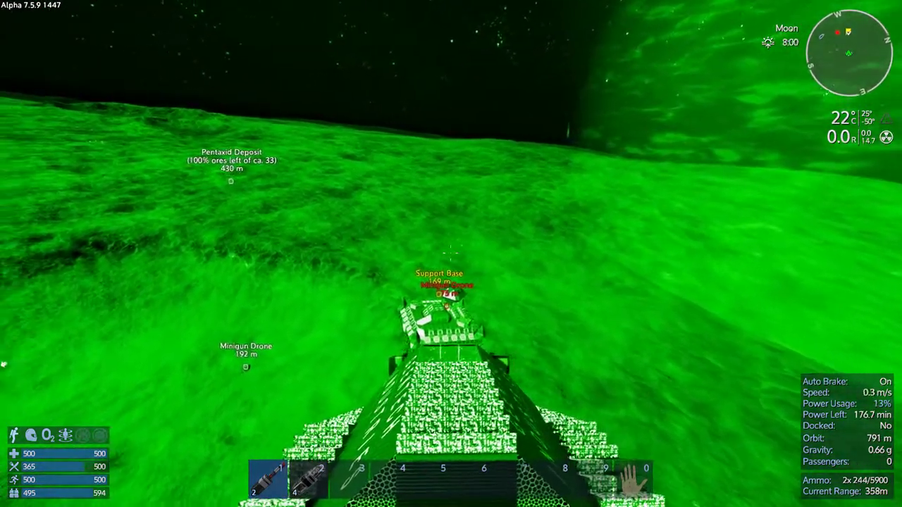
pyautogui.press('w')
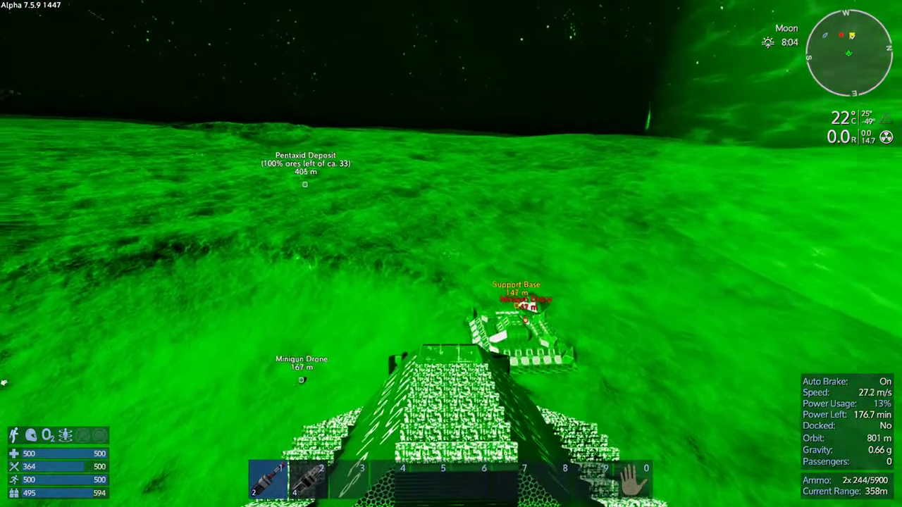
pyautogui.press('w')
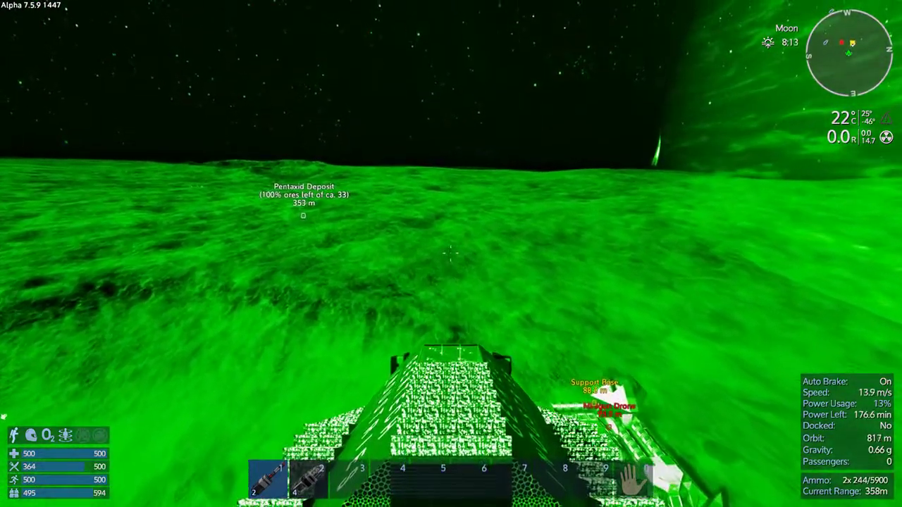
pyautogui.press('w')
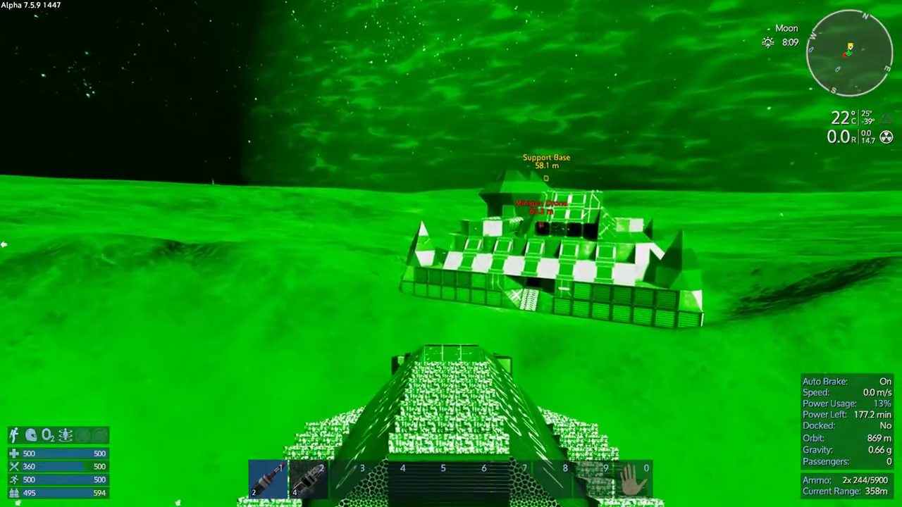
pyautogui.press('l')
pyautogui.press('n')
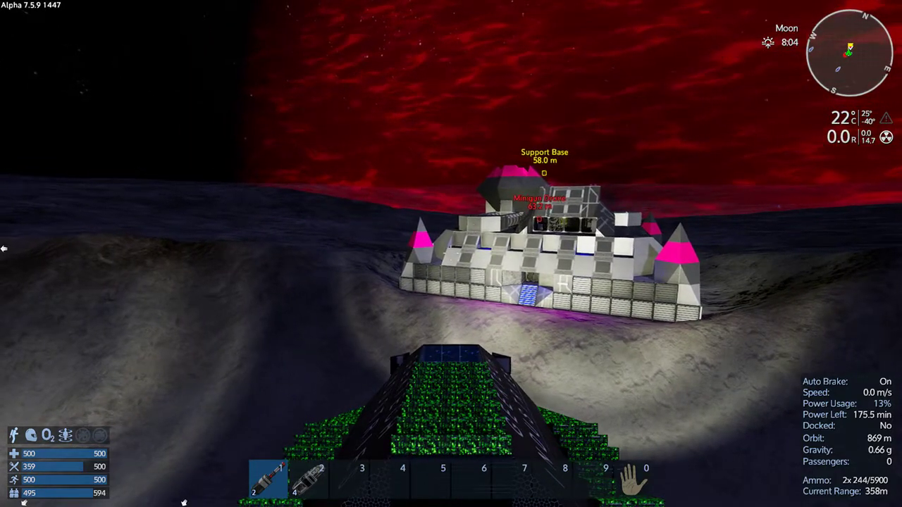
# Fly alongside and swing around the Support Base to face it again
pyautogui.press('w')
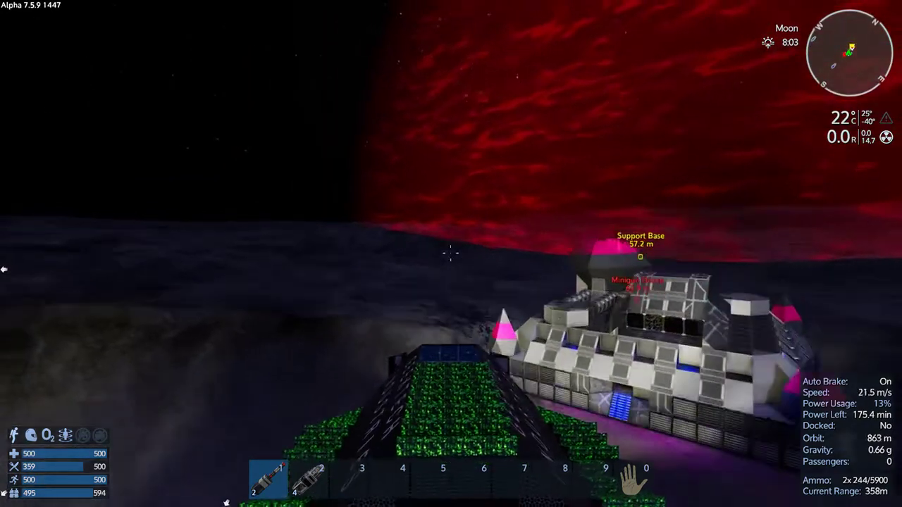
pyautogui.press('w')
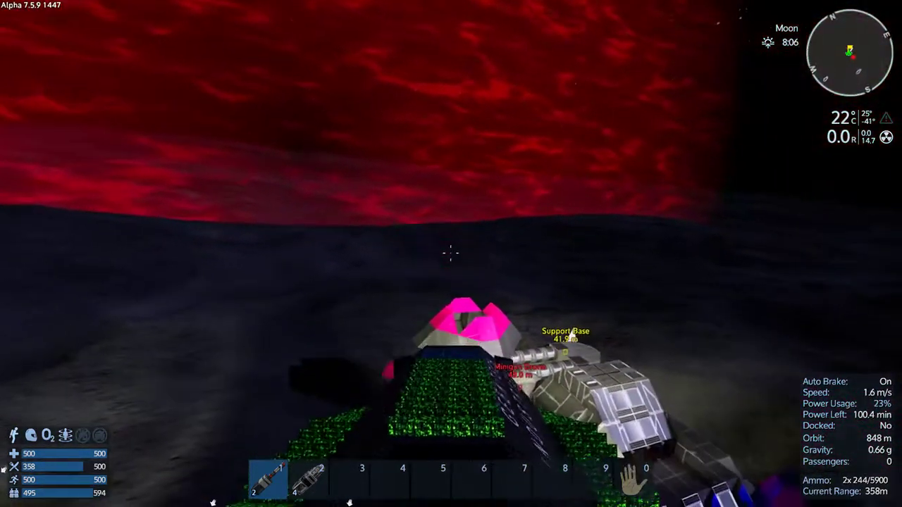
pyautogui.press('w')
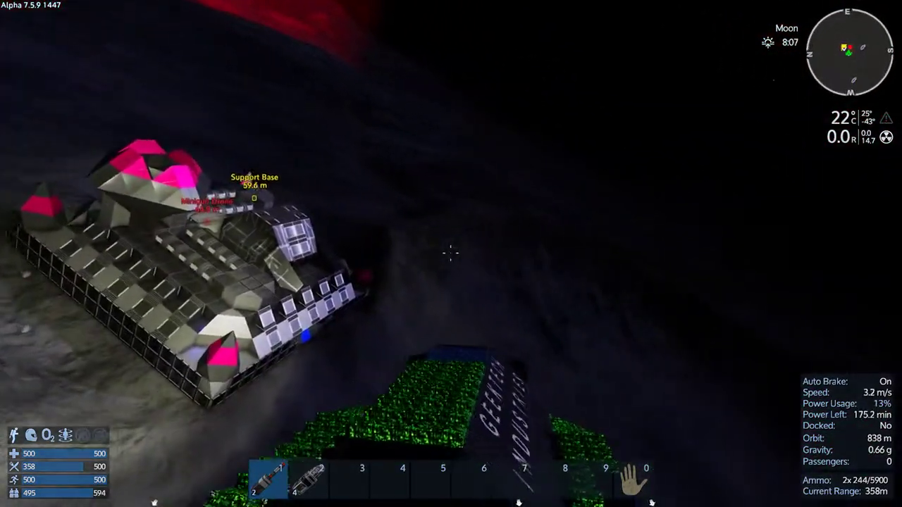
pyautogui.press('w')
pyautogui.press('w')
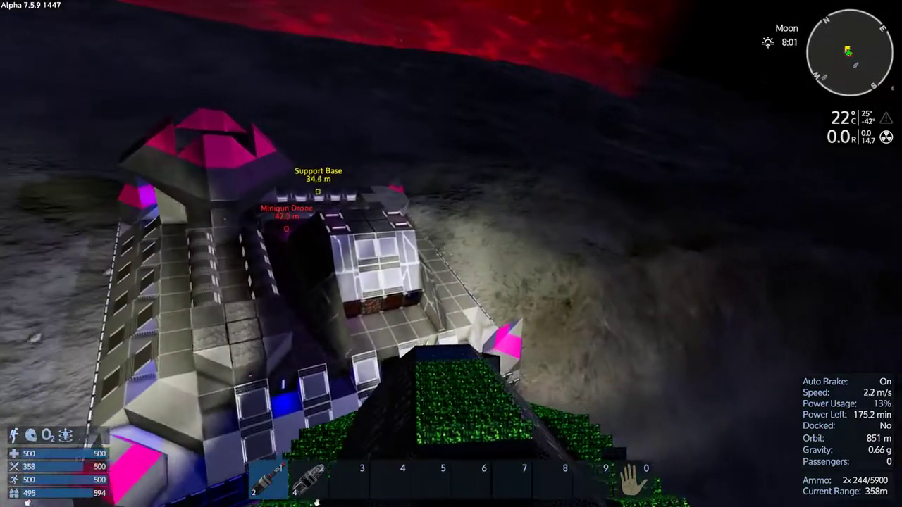
pyautogui.press('w')
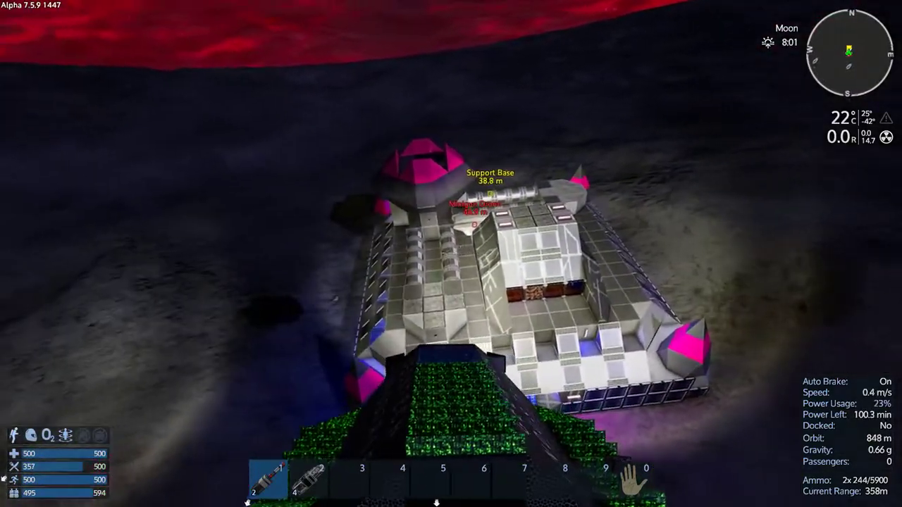
pyautogui.press('w')
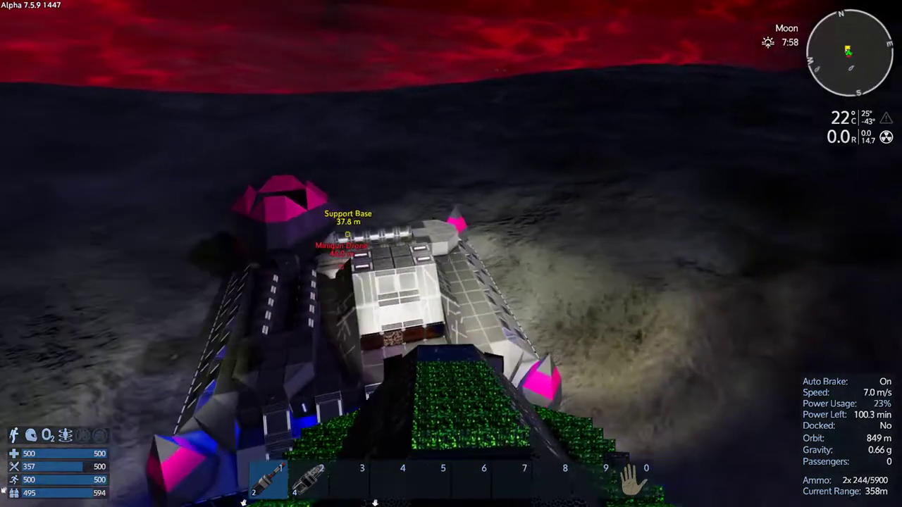
# Slow, yaw and pitch down to settle within about 50 m of the base
pyautogui.press('s')
pyautogui.press('s')
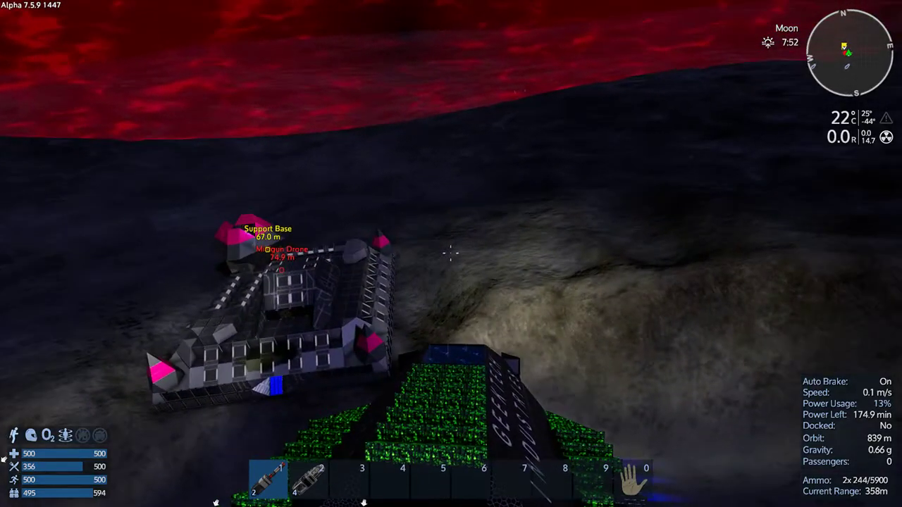
pyautogui.press('w')
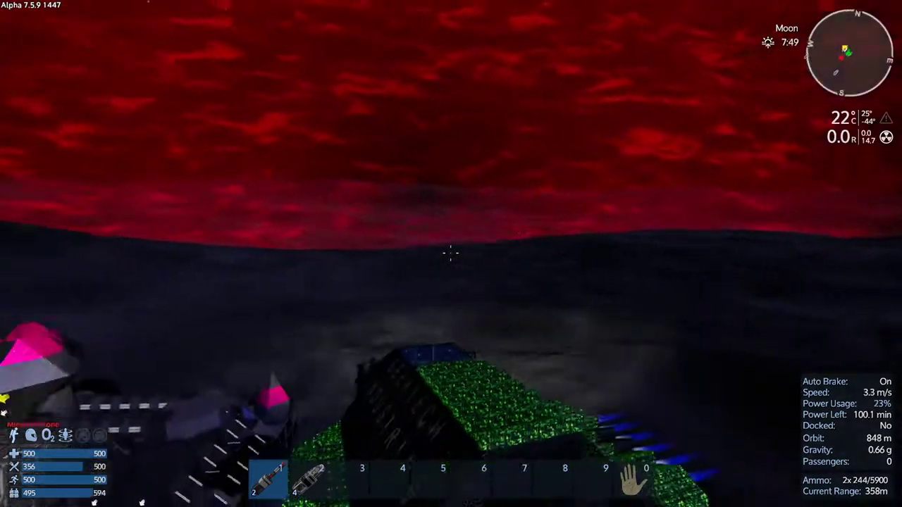
pyautogui.press('w')
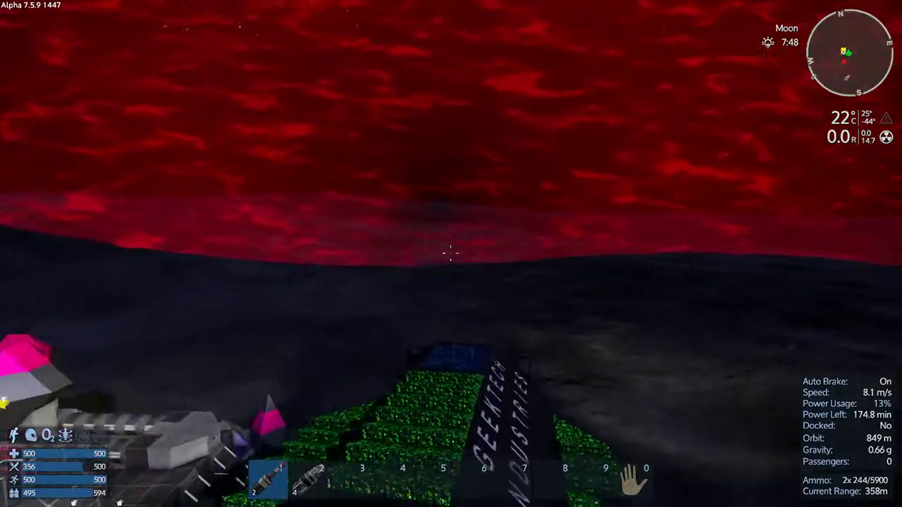
pyautogui.press('w')
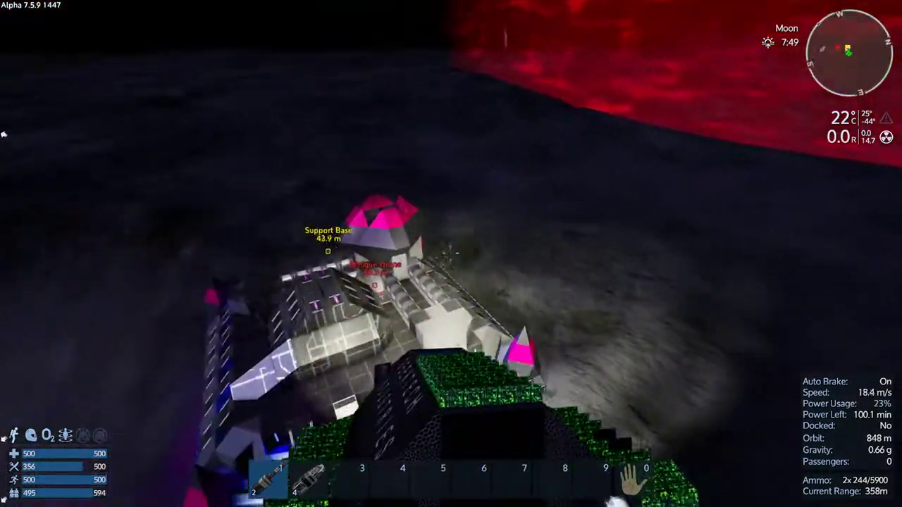
pyautogui.press('w')
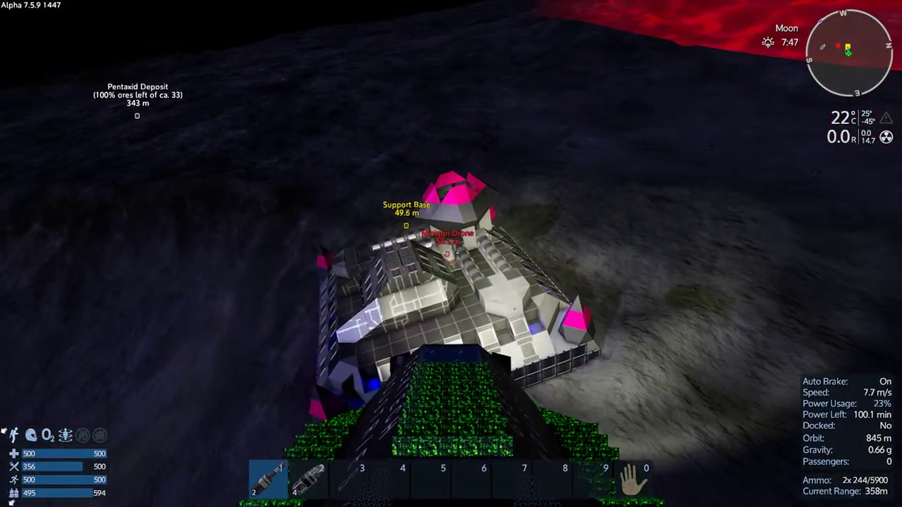
pyautogui.press('space')
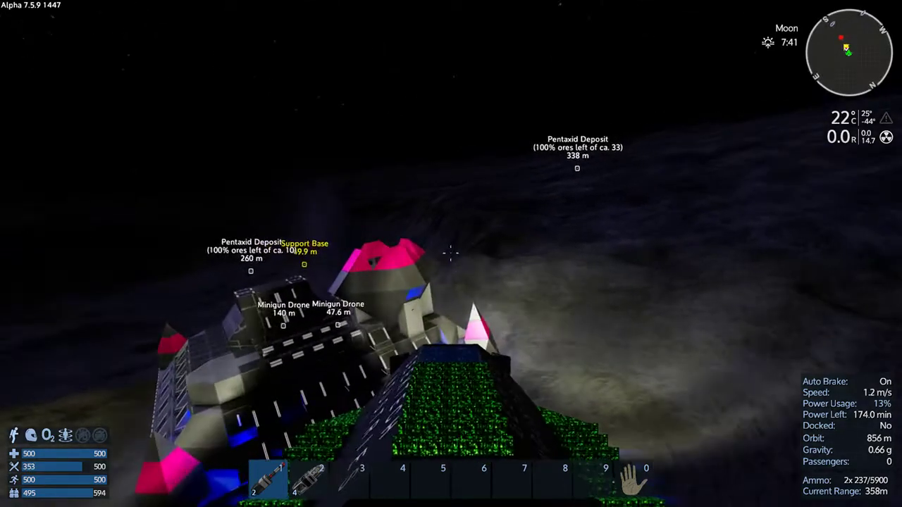
# Reverse and swing right to stop facing the Support Base from about 49 m
pyautogui.press('s')
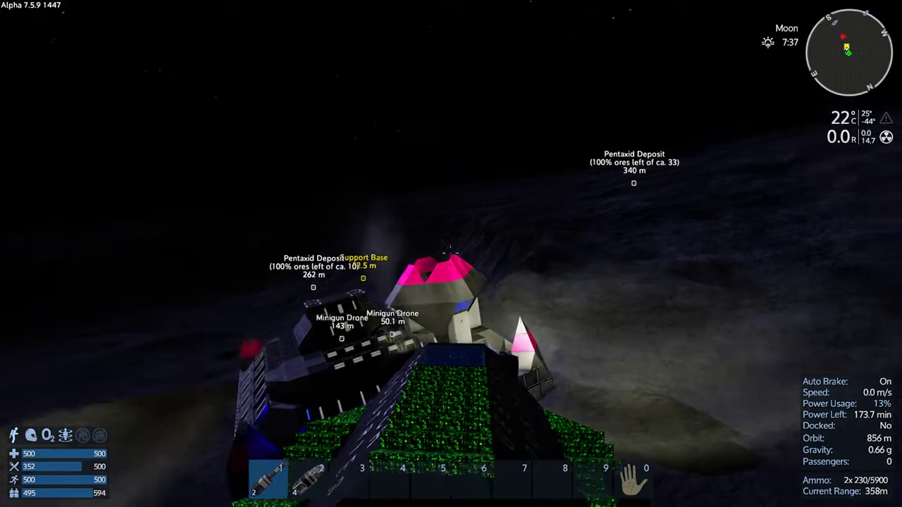
pyautogui.press('w')
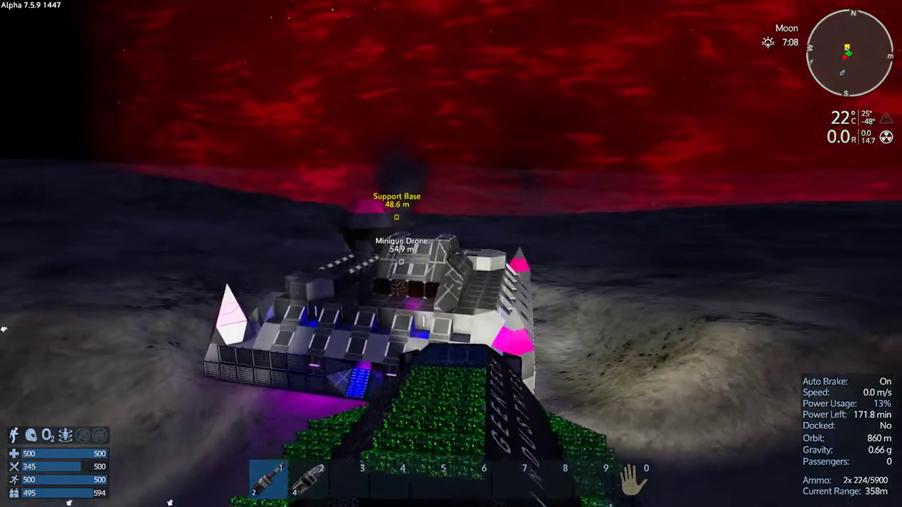
# Back away from the Support Base, then turn to bring it back into view
pyautogui.press('s')
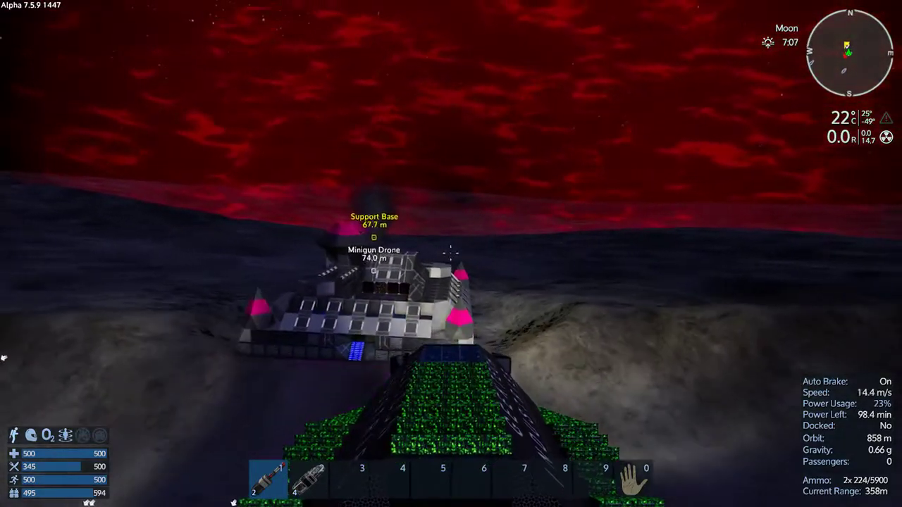
pyautogui.press('s')
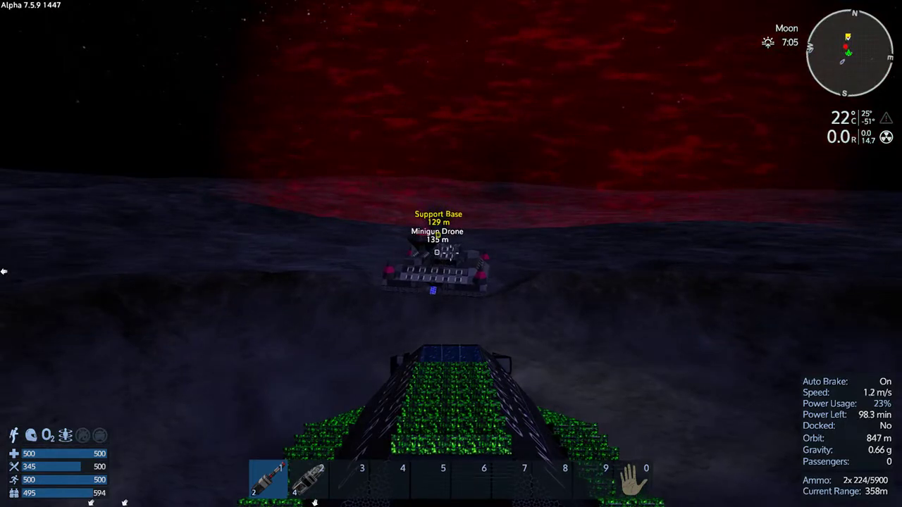
pyautogui.press('s')
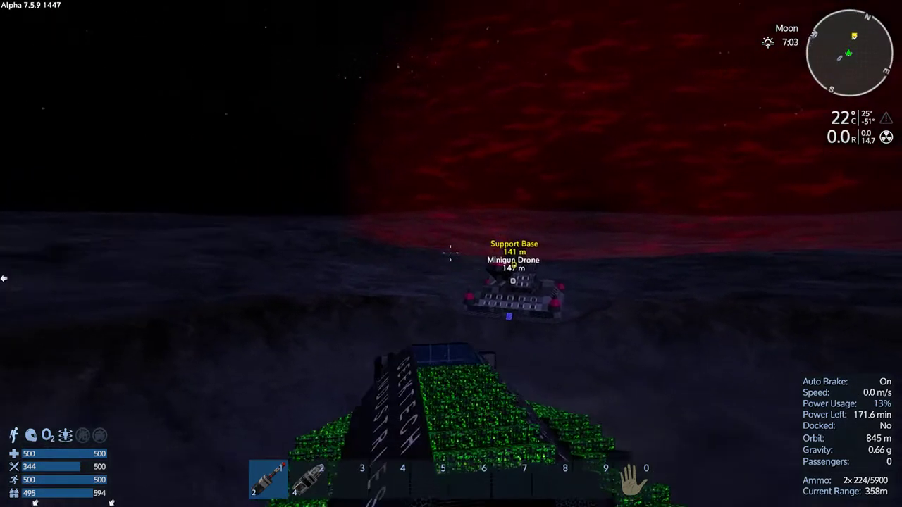
pyautogui.press('w')
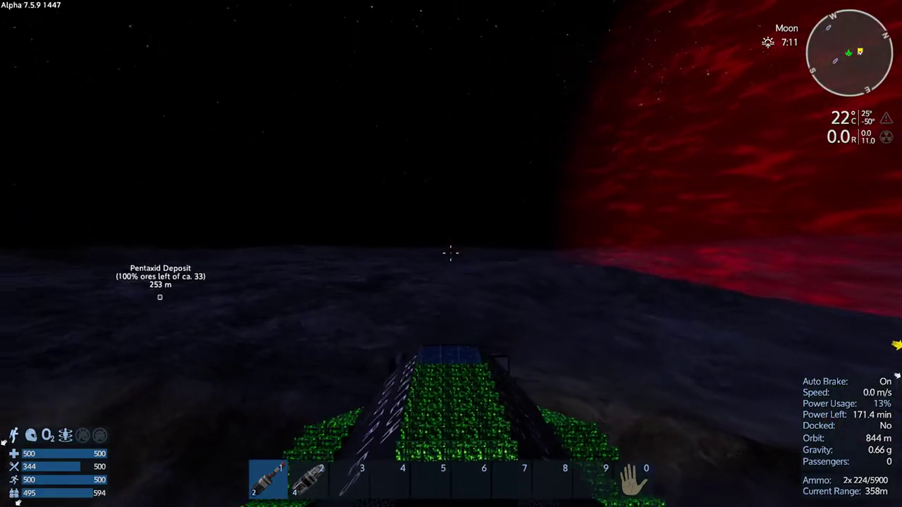
pyautogui.press('w')
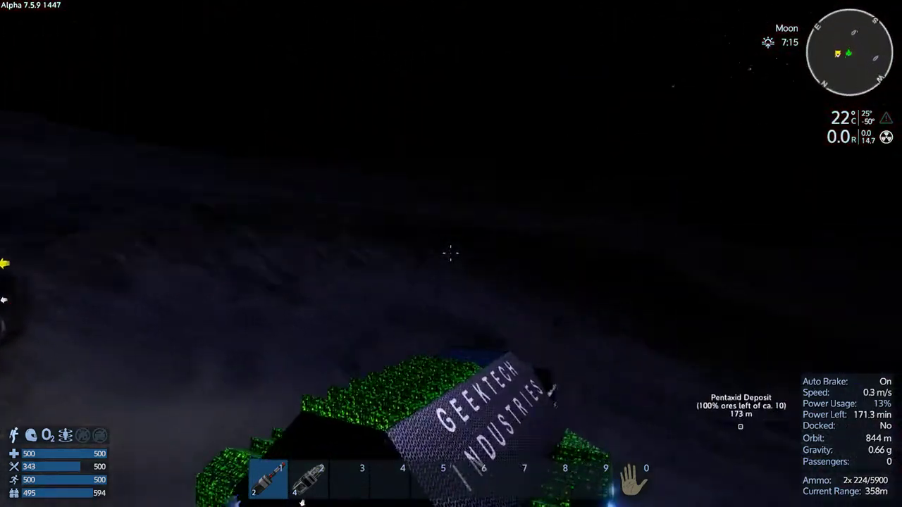
pyautogui.press('w')
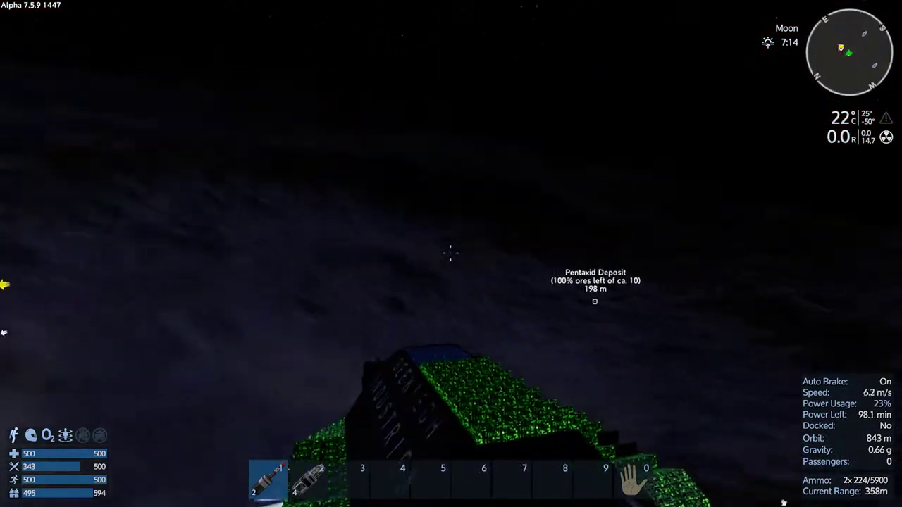
# Weave back toward the Support Base with alternating left and right turns
pyautogui.press('w')
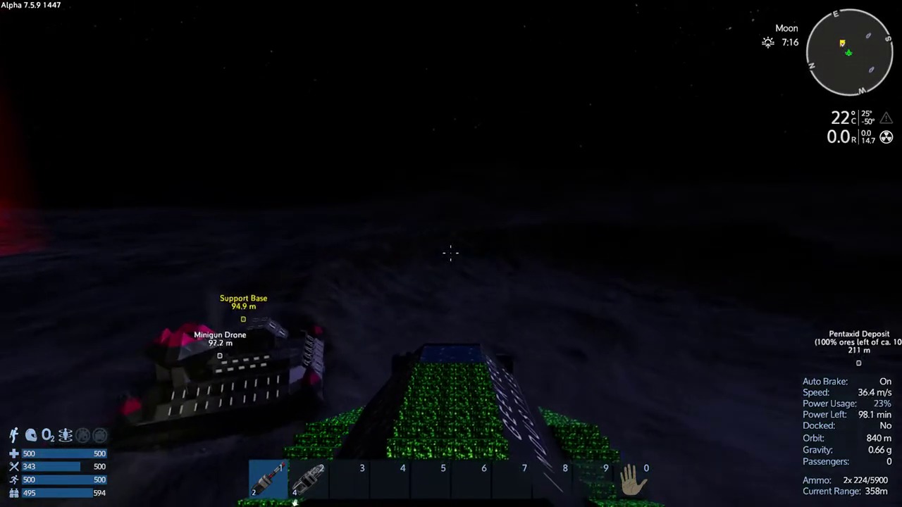
pyautogui.press('w')
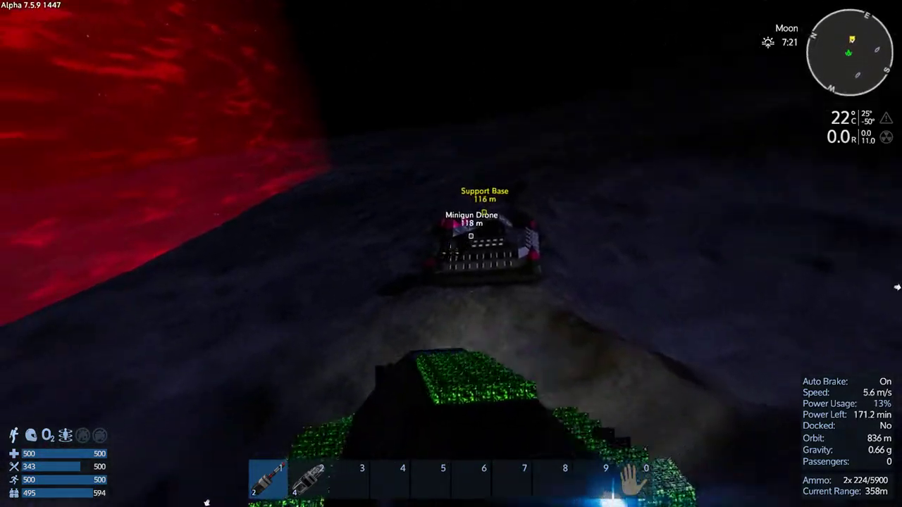
pyautogui.press('w')
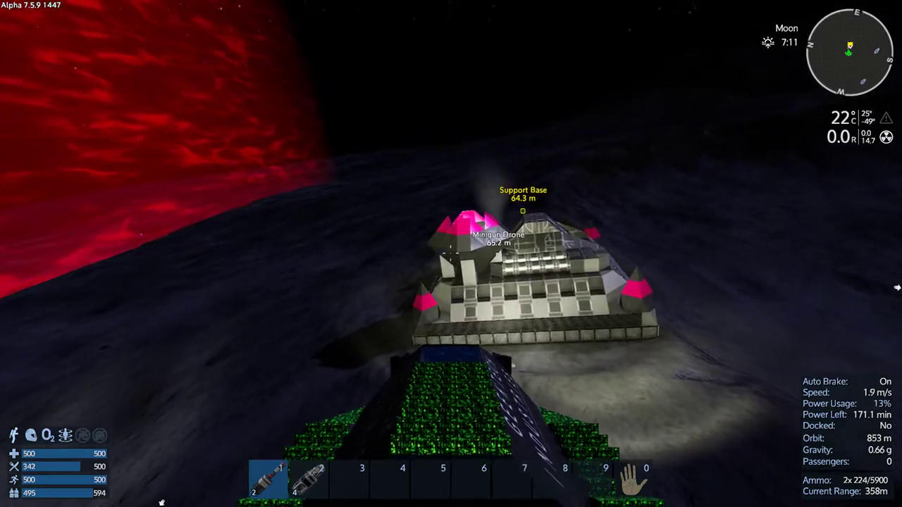
pyautogui.press('w')
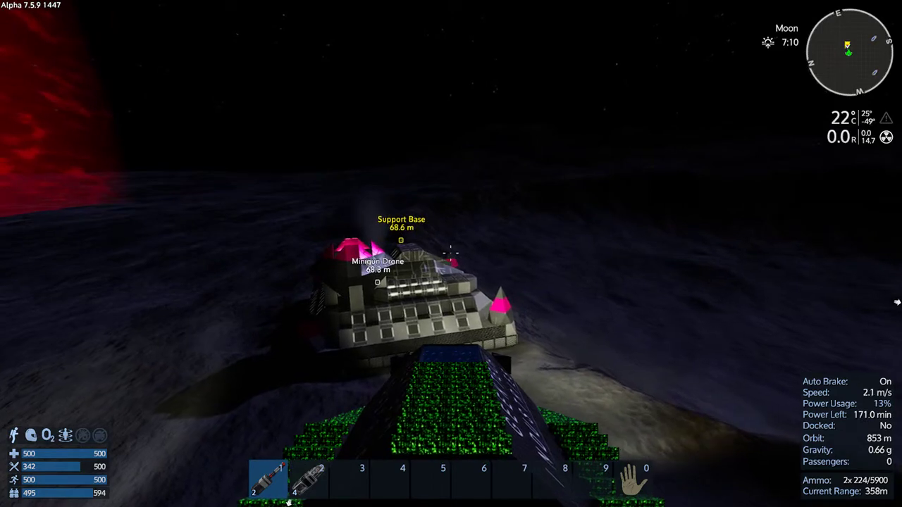
pyautogui.press('w')
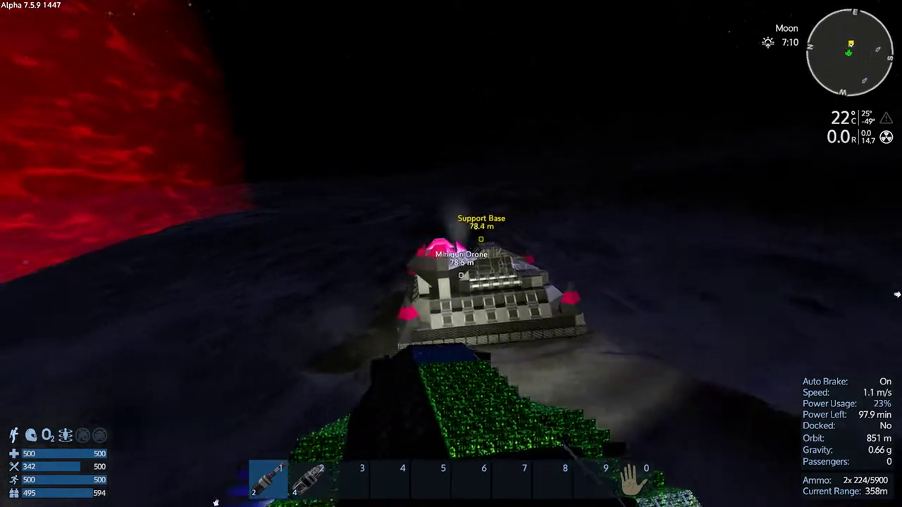
pyautogui.press('w')
pyautogui.press('w')
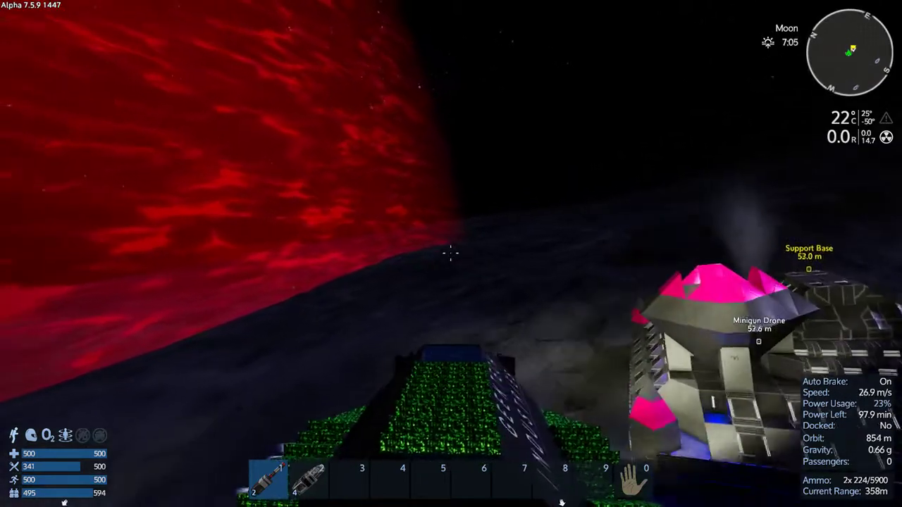
# Brake and adjust to stop alongside the base, about 57 m away
pyautogui.press('s')
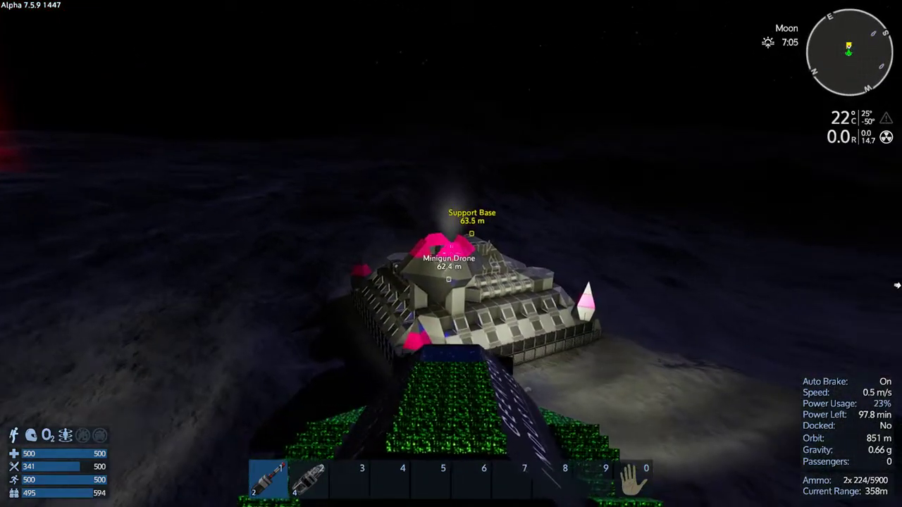
pyautogui.press('w')
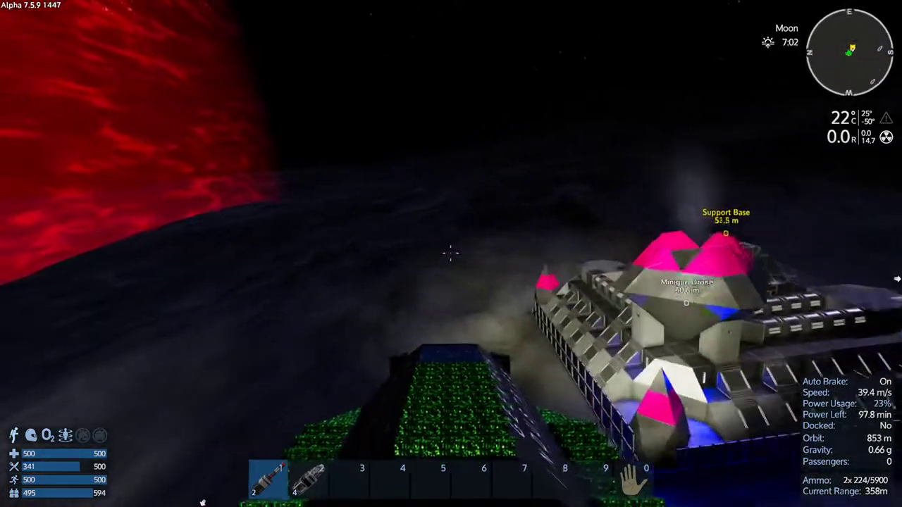
pyautogui.press('s')
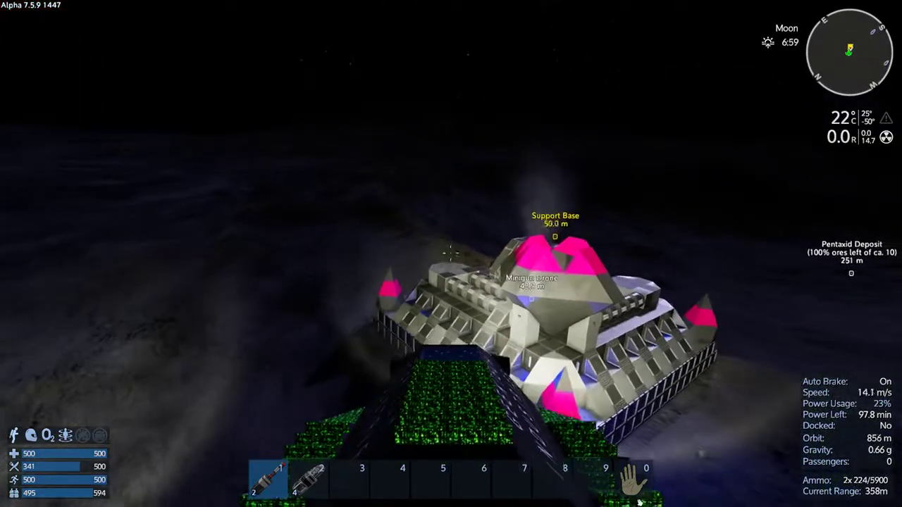
pyautogui.press('s')
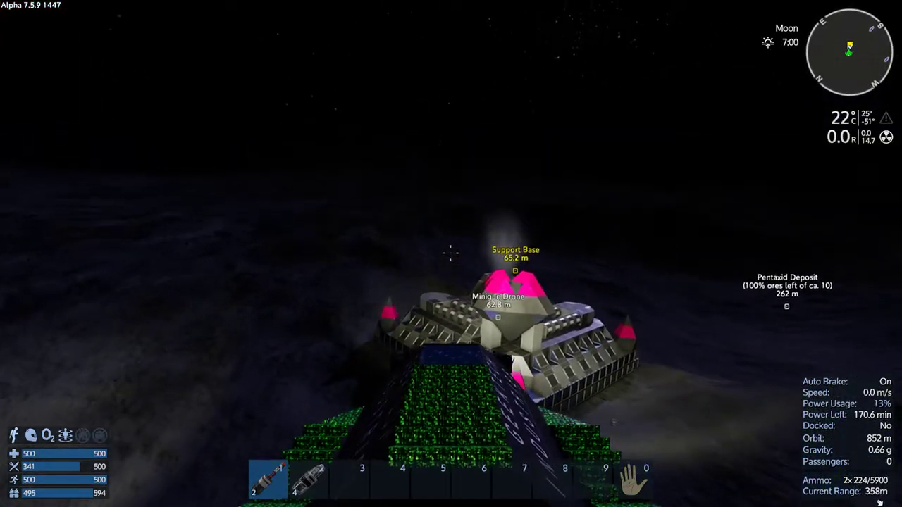
pyautogui.press('w')
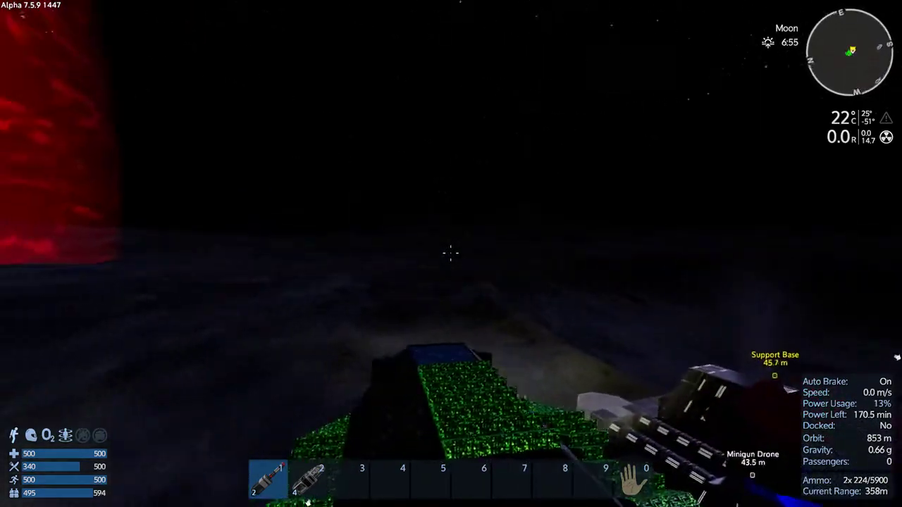
pyautogui.press('s')
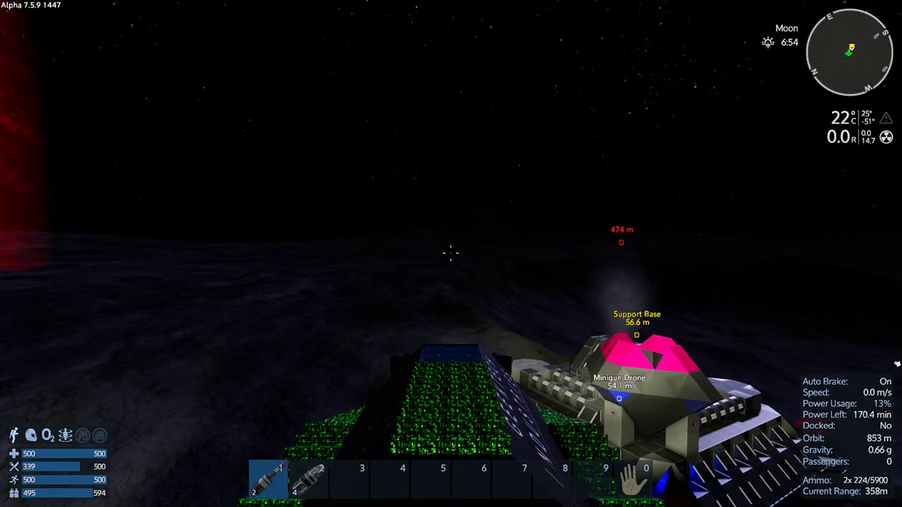
pyautogui.press('w')
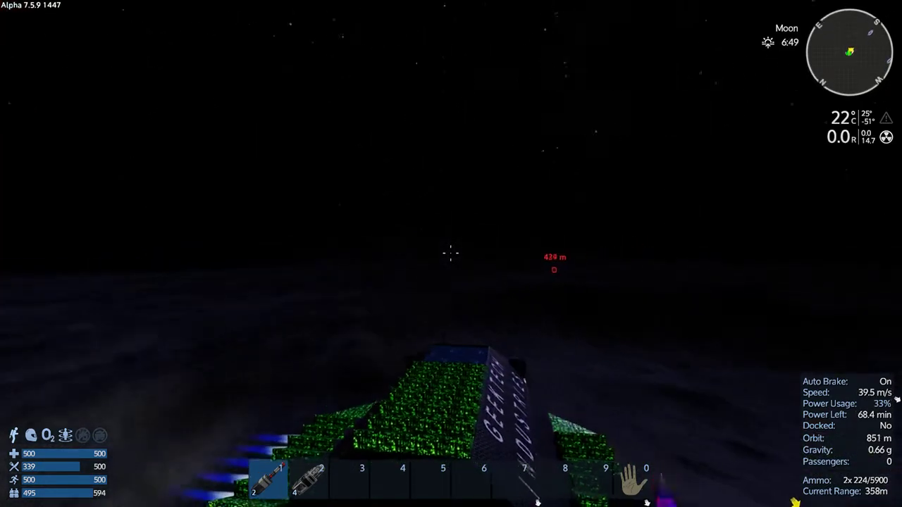
pyautogui.press('w')
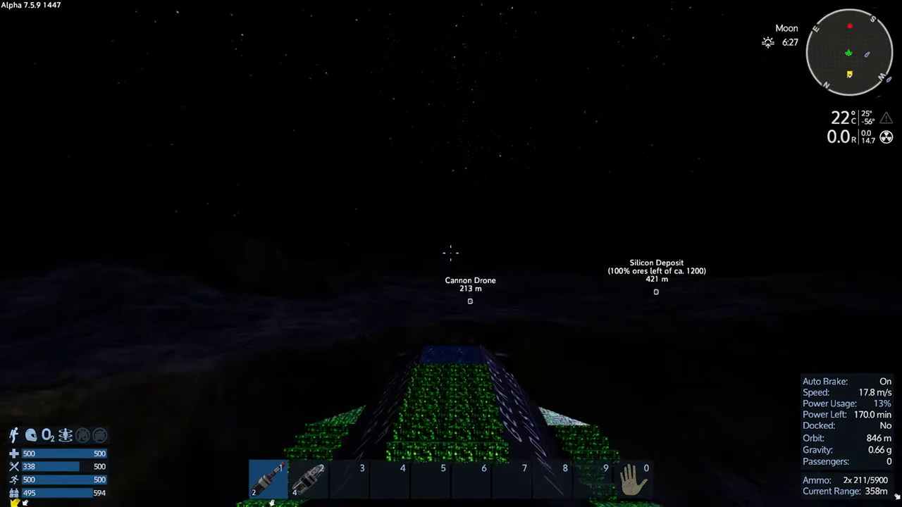
pyautogui.press('w')
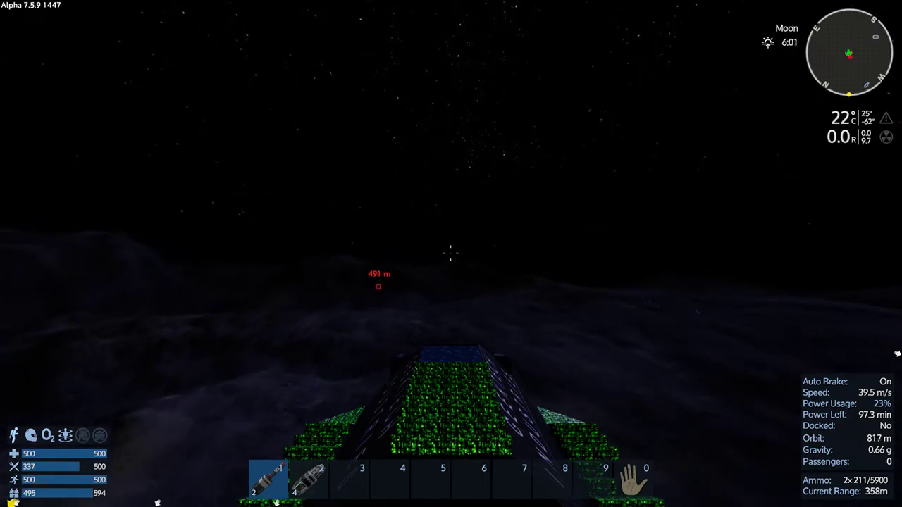
pyautogui.press('w')
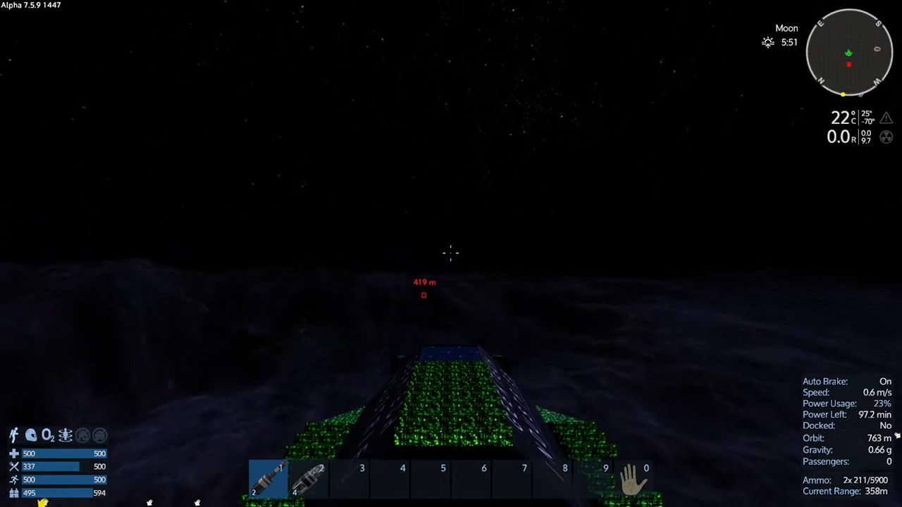
pyautogui.press('s')
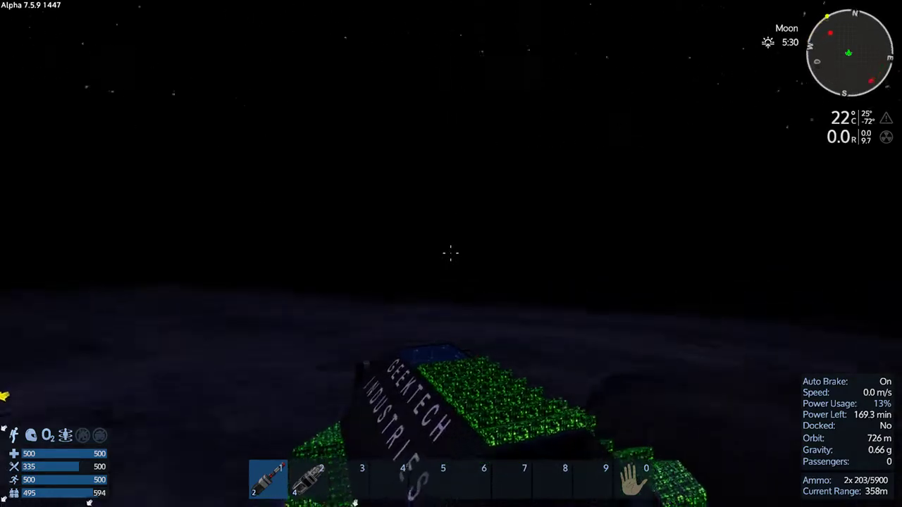
# Fly toward the Support Base, steering left to close on the Minigun Drone
pyautogui.press('w')
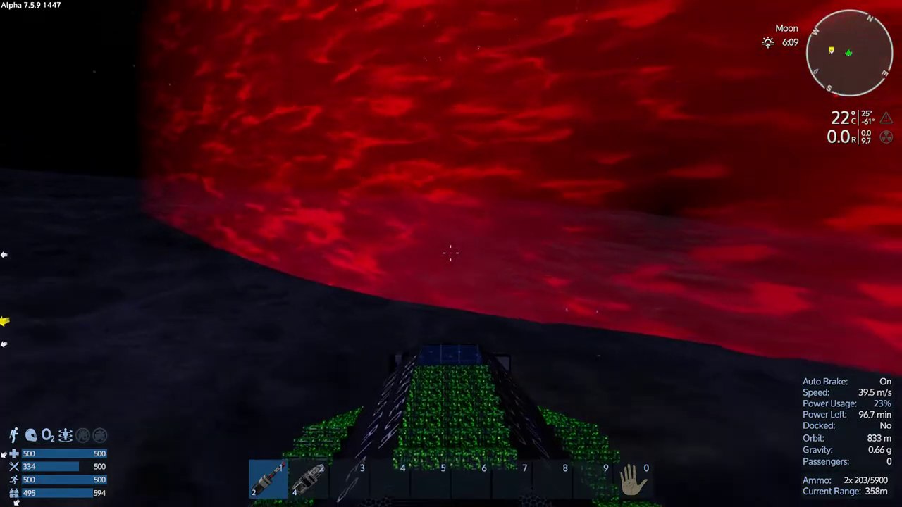
pyautogui.press('a')
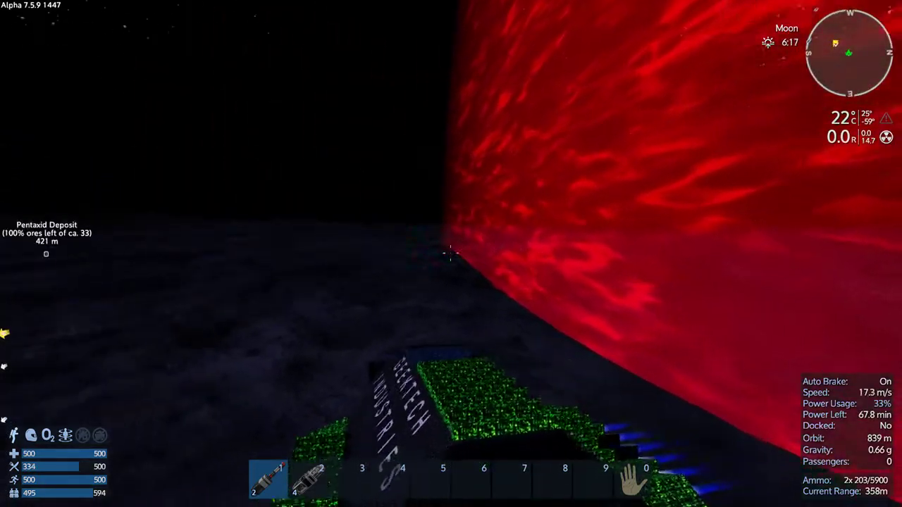
pyautogui.press('w')
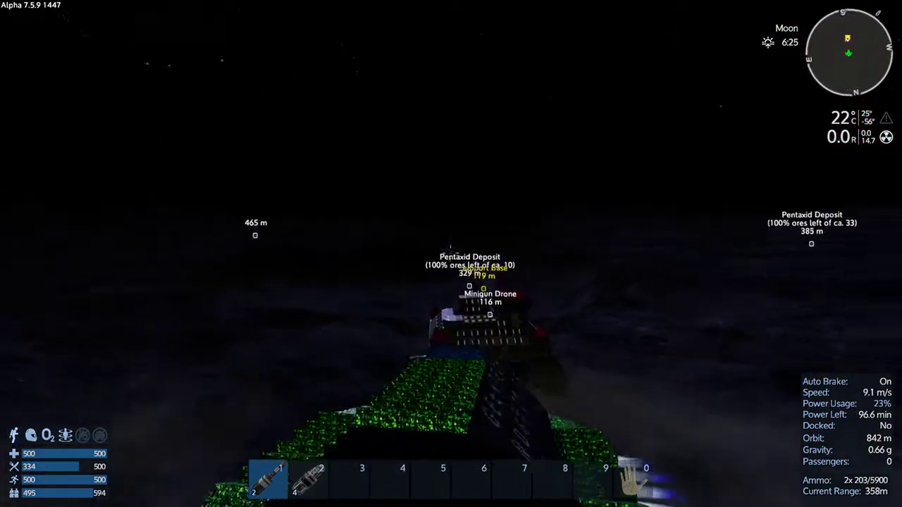
pyautogui.press('w')
pyautogui.press('w')
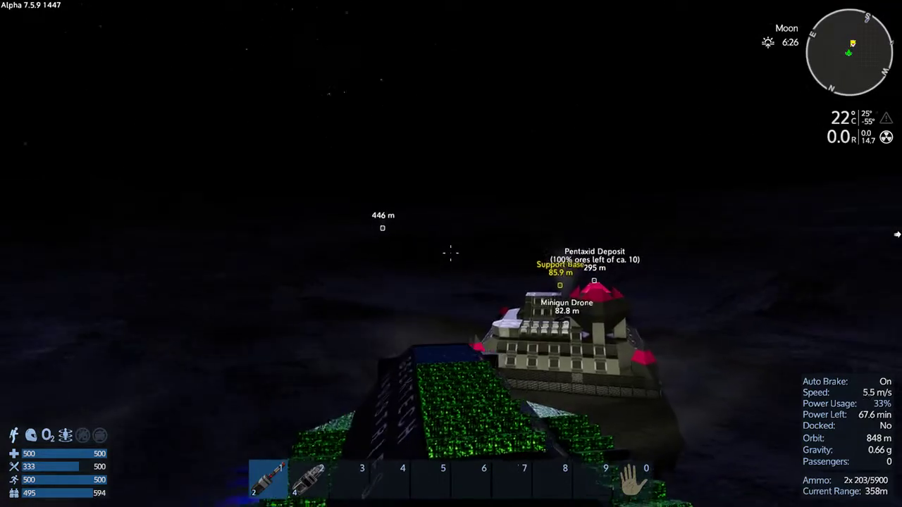
pyautogui.press('w')
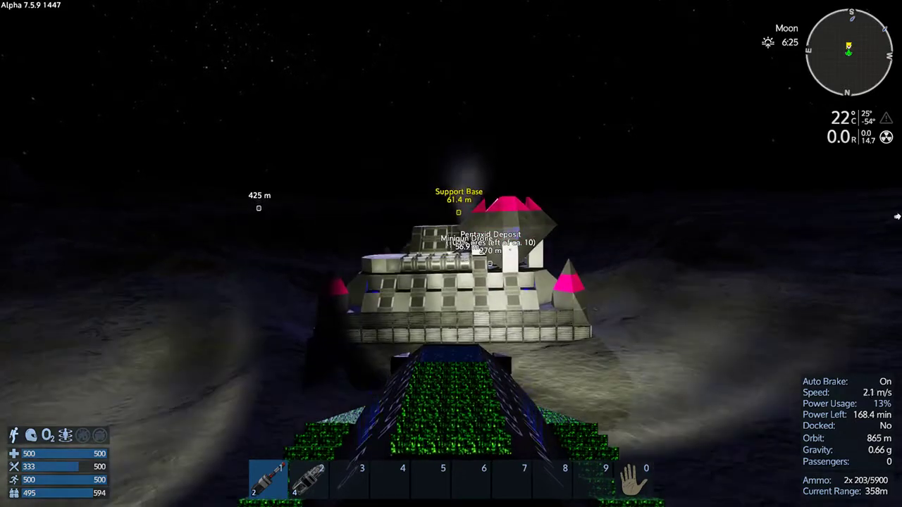
# Run level along the base wall and brake beside the pink-banded pyramid
pyautogui.press('w')
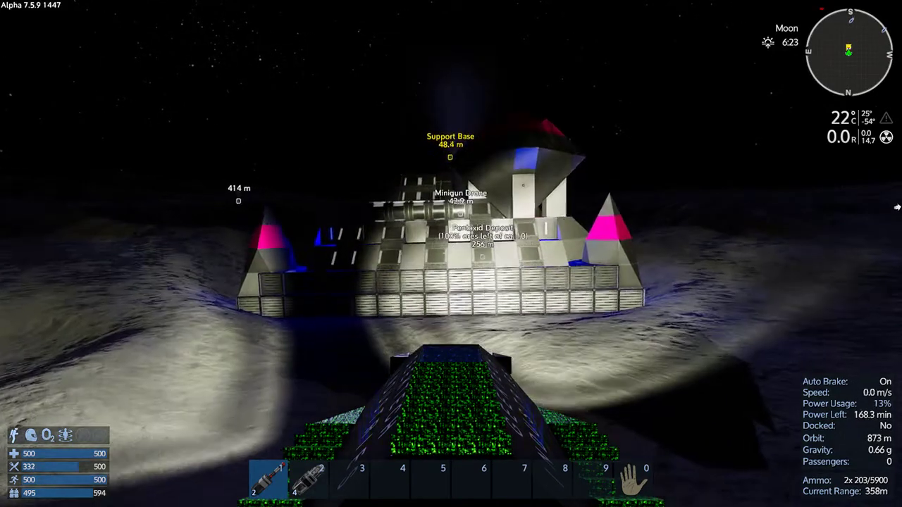
pyautogui.press('q')
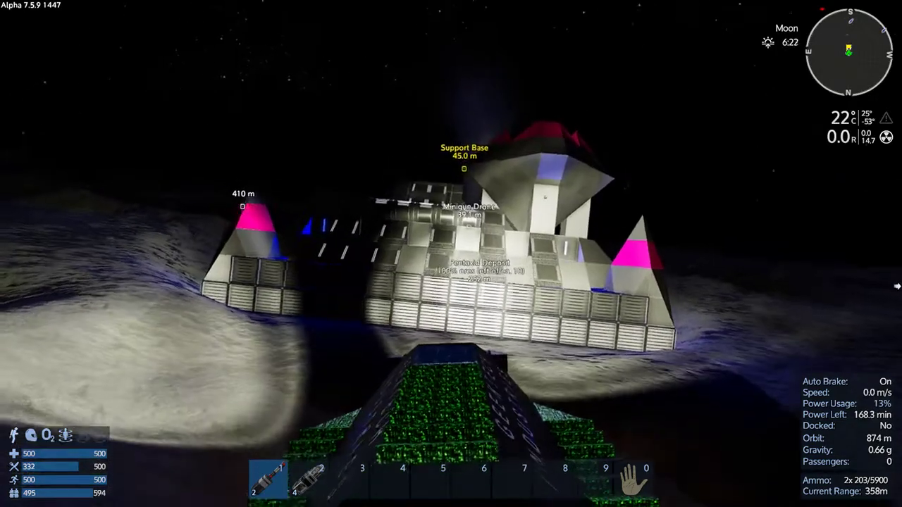
pyautogui.press('a')
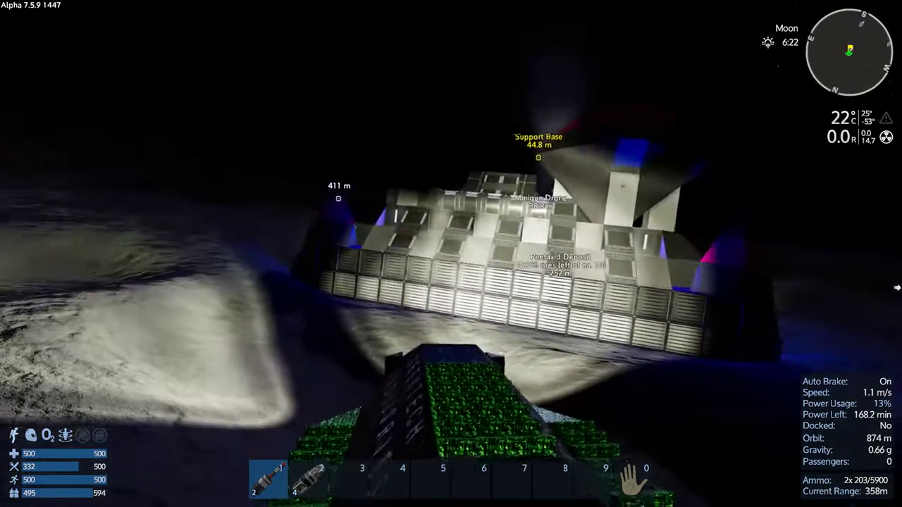
pyautogui.press('w')
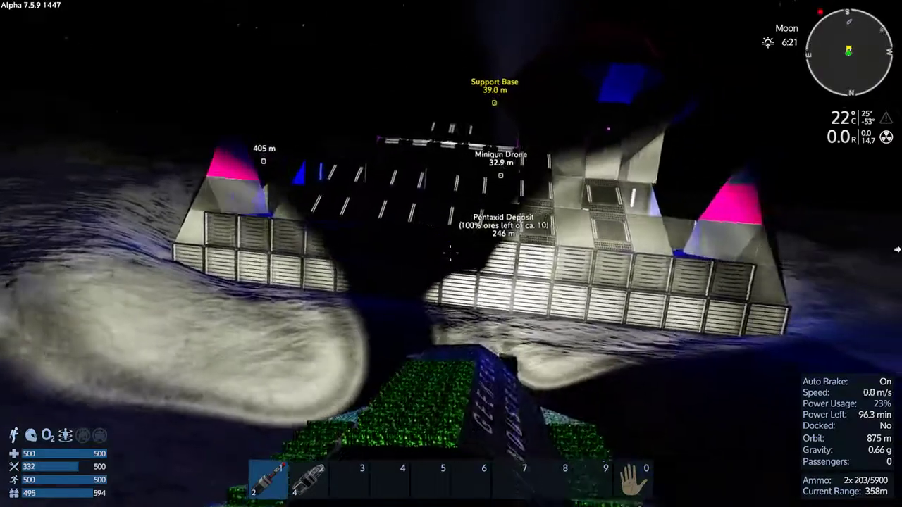
pyautogui.press('a')
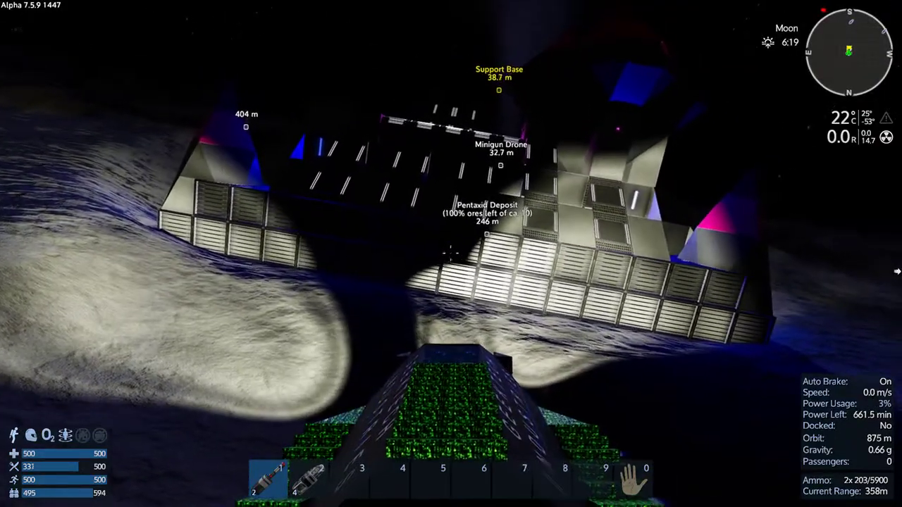
pyautogui.press('e')
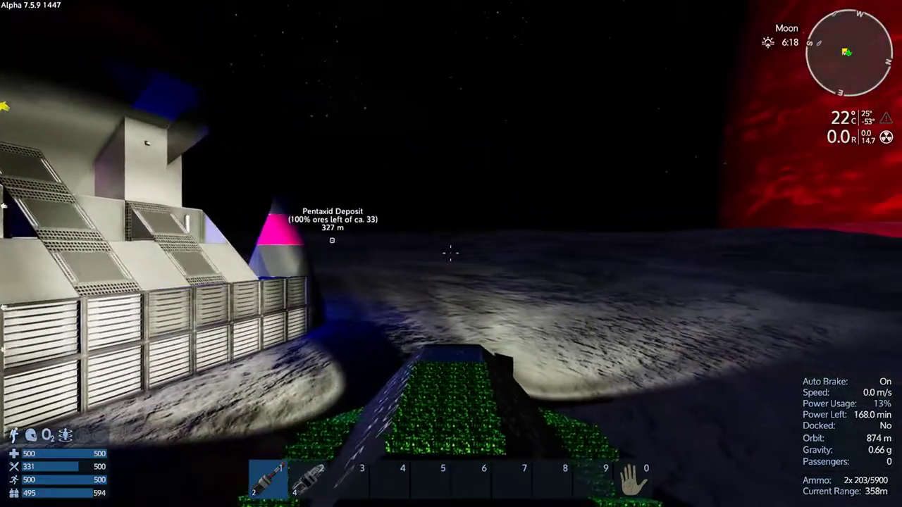
pyautogui.press('w')
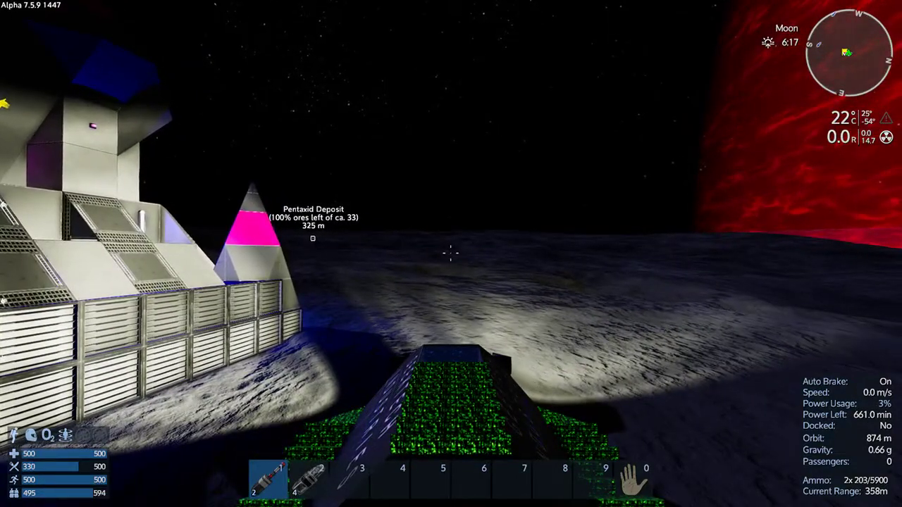
pyautogui.press('w')
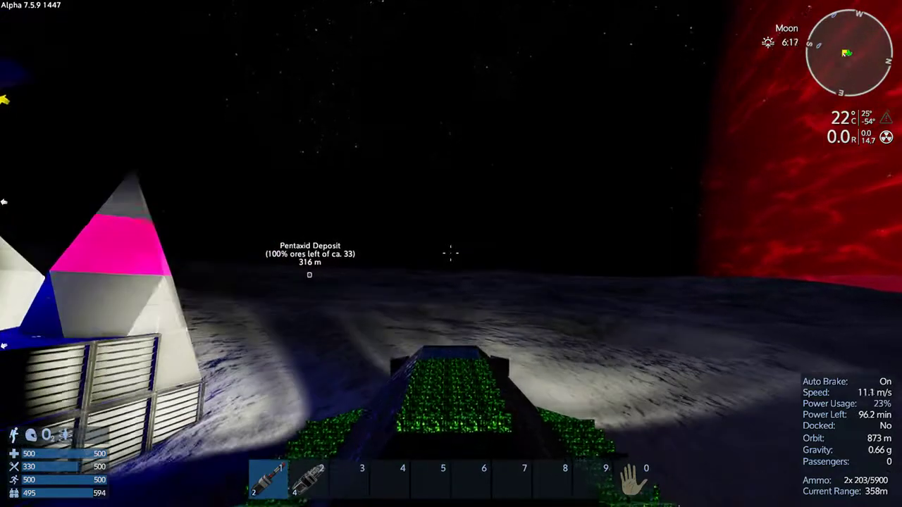
pyautogui.press('s')
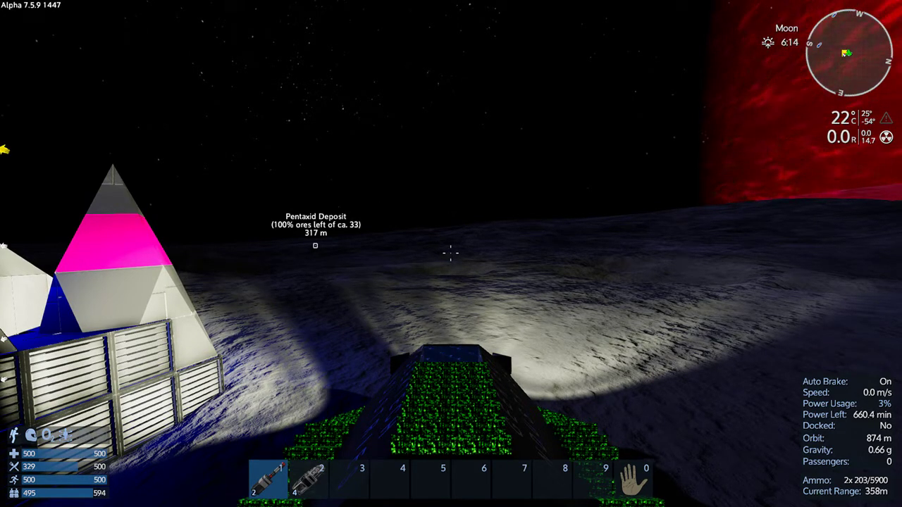
# Exit the hover vessel, raise the helmet visor and check the inventory
pyautogui.press('f')
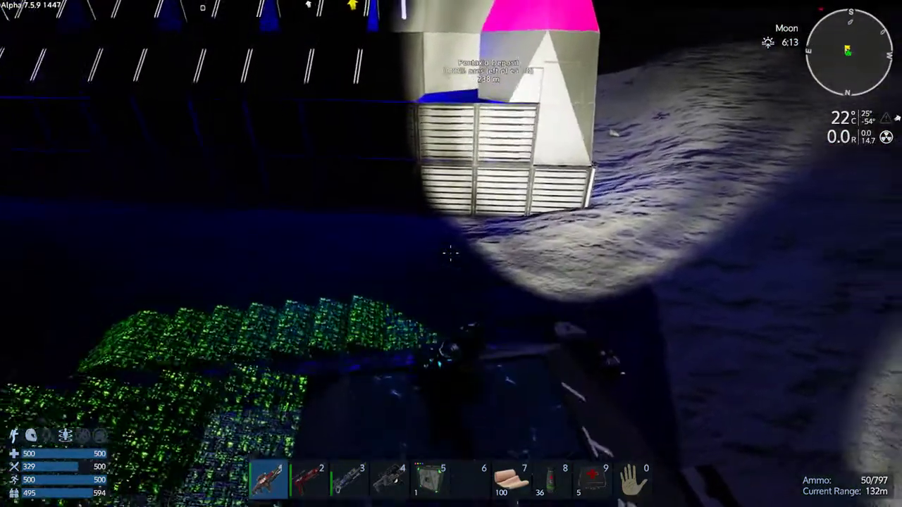
pyautogui.press('f')
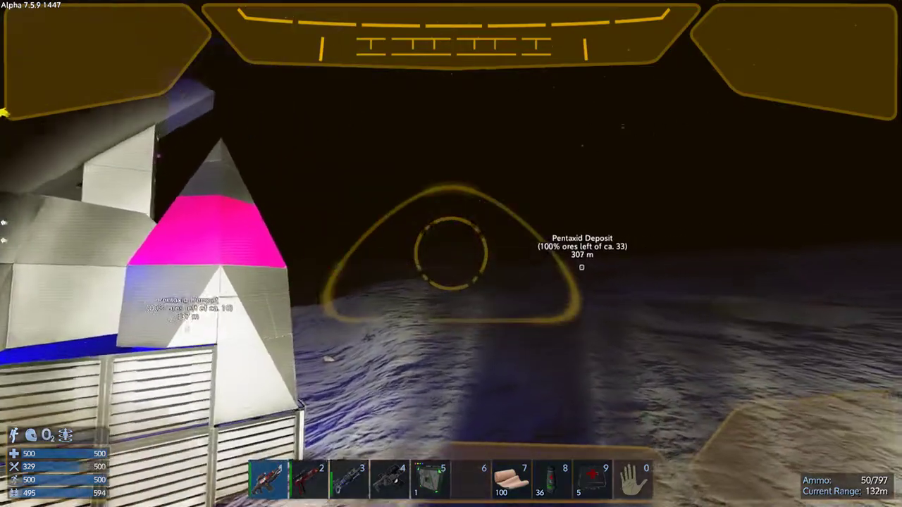
pyautogui.press('i')
pyautogui.press('i')
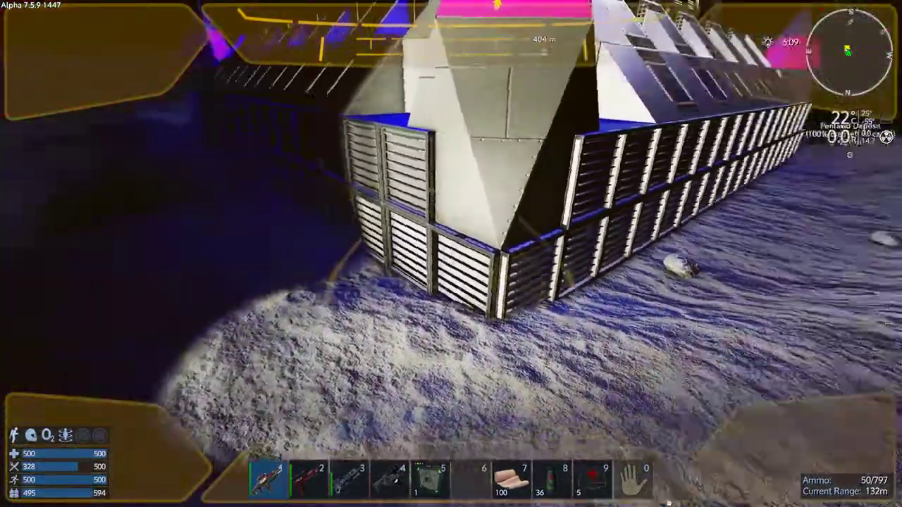
# Walk along the base wall, jetpack over the roof and head to the door
pyautogui.press('w')
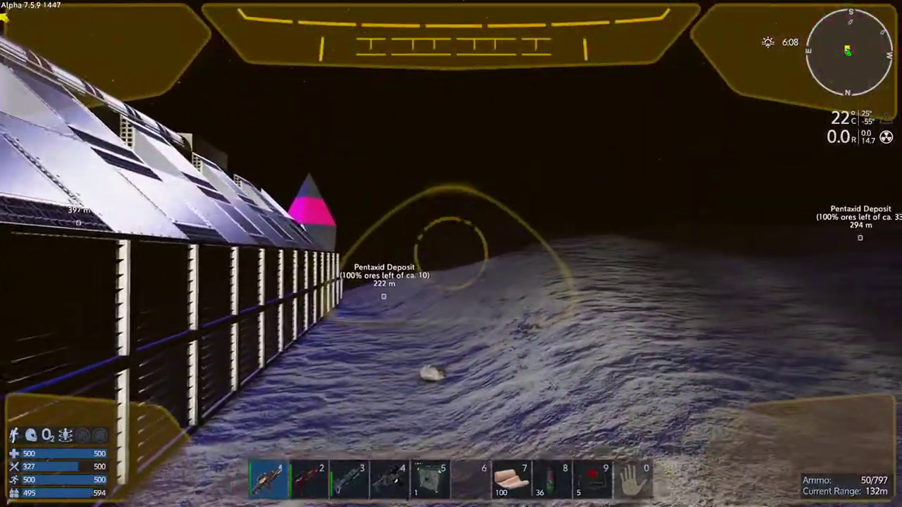
pyautogui.press('w')
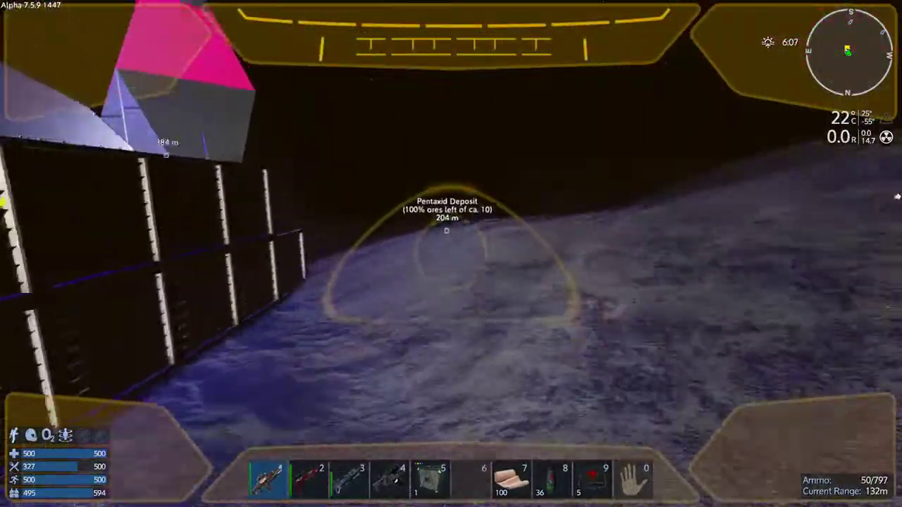
pyautogui.press('w')
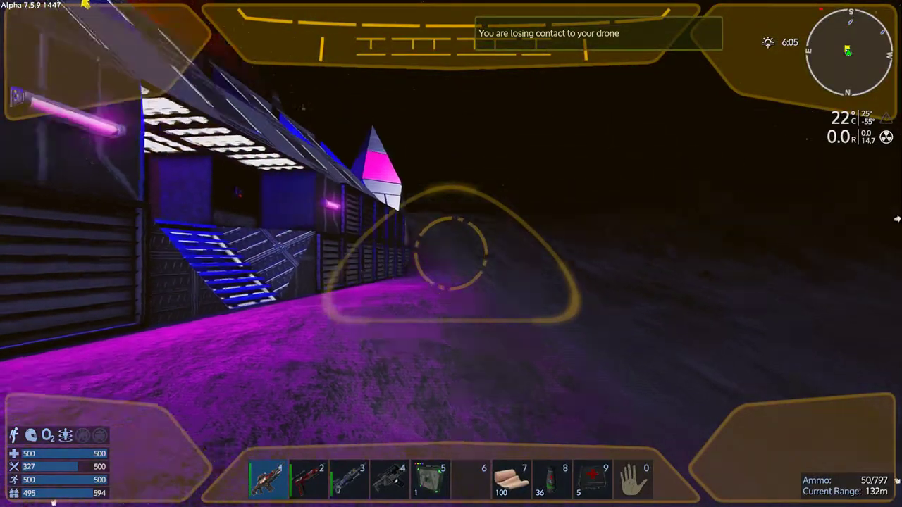
pyautogui.press('space')
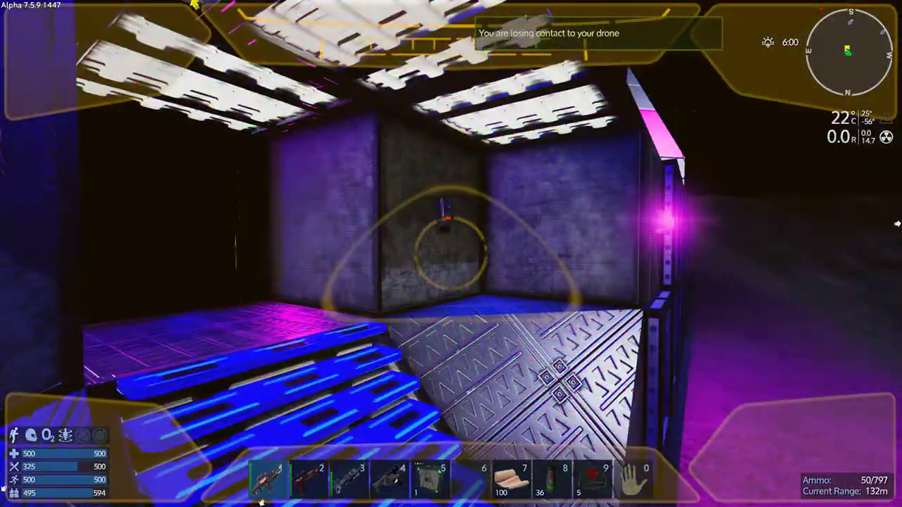
pyautogui.press('f')
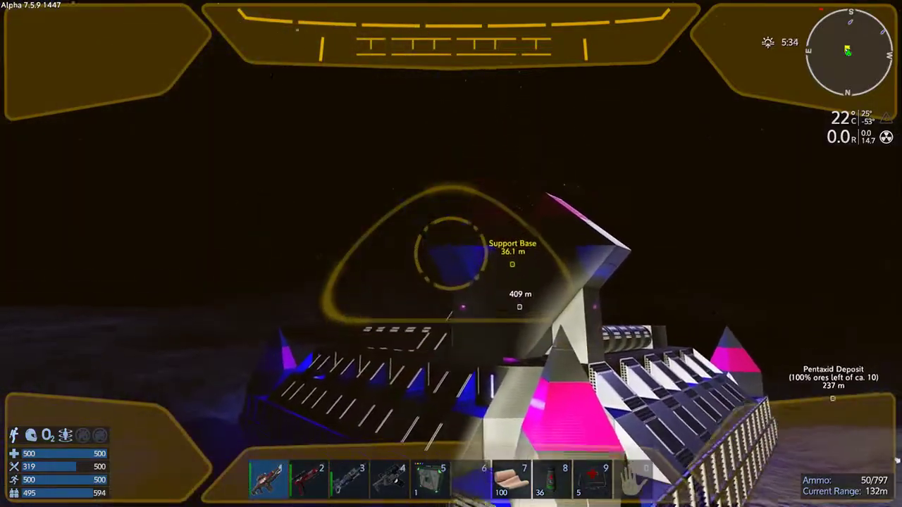
# Board the small vessel and fly away from the Support Base
pyautogui.press('f')
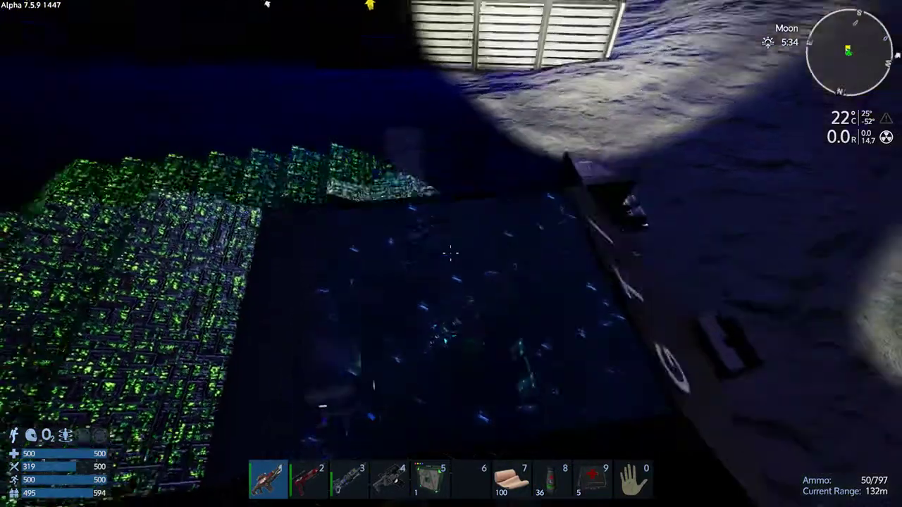
pyautogui.press('f')
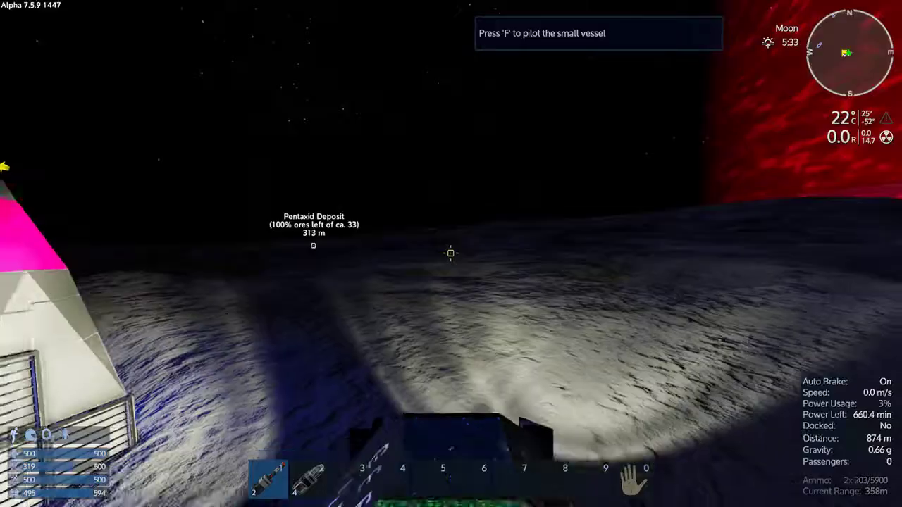
pyautogui.press('w')
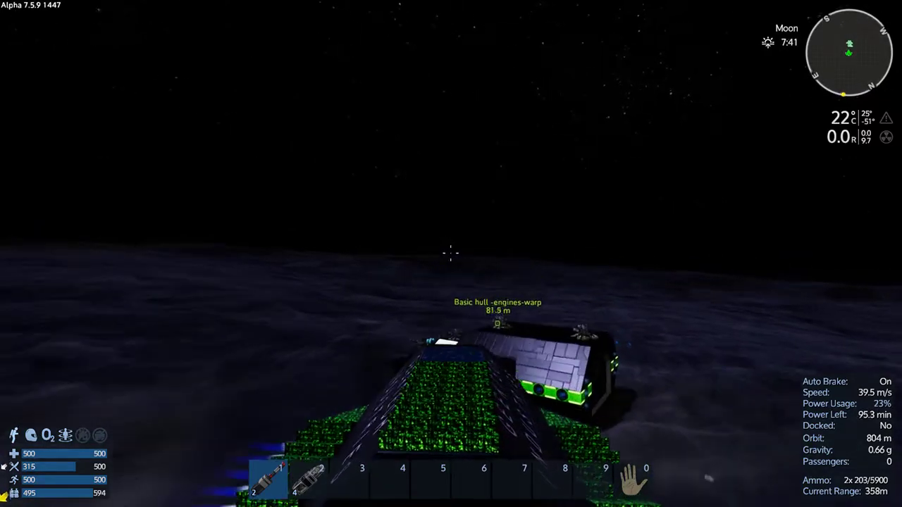
# Reach the Basic hull -engines-warp ship and land on its deck in third-person view
pyautogui.press('w')
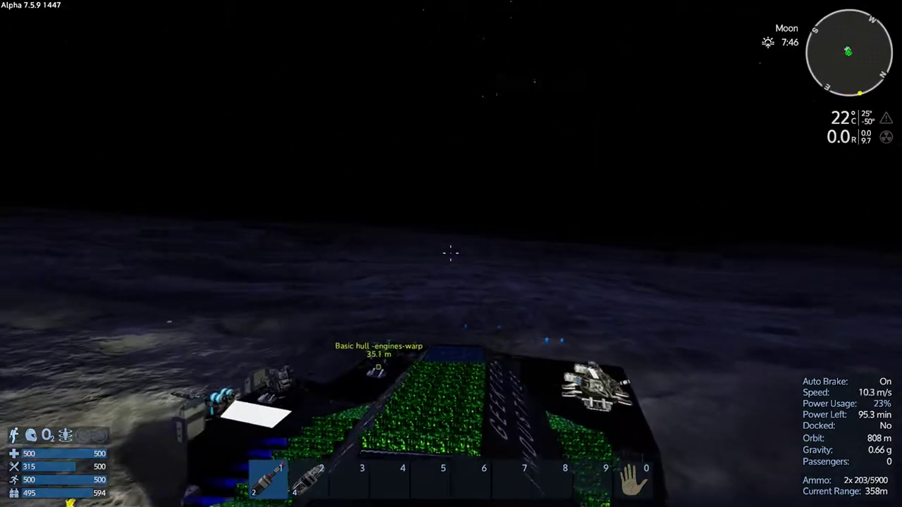
pyautogui.press('w')
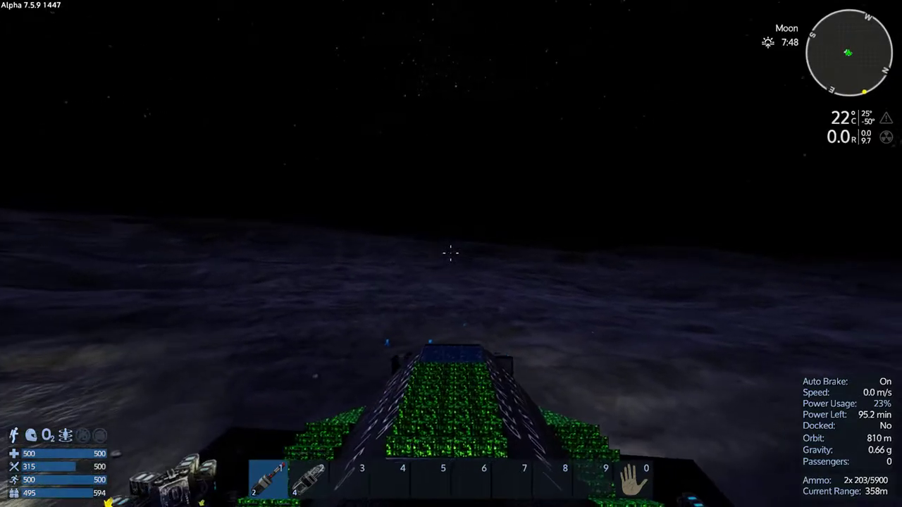
pyautogui.press('v')
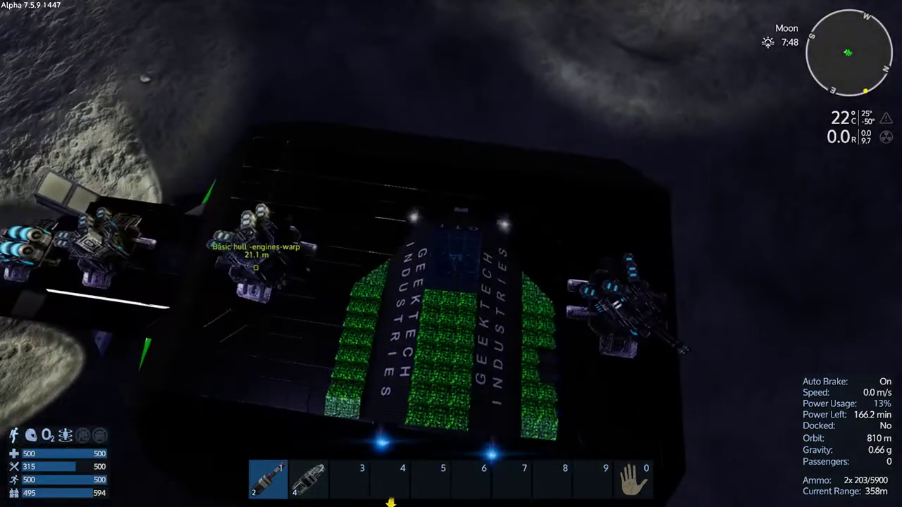
pyautogui.press('w')
pyautogui.press('w')
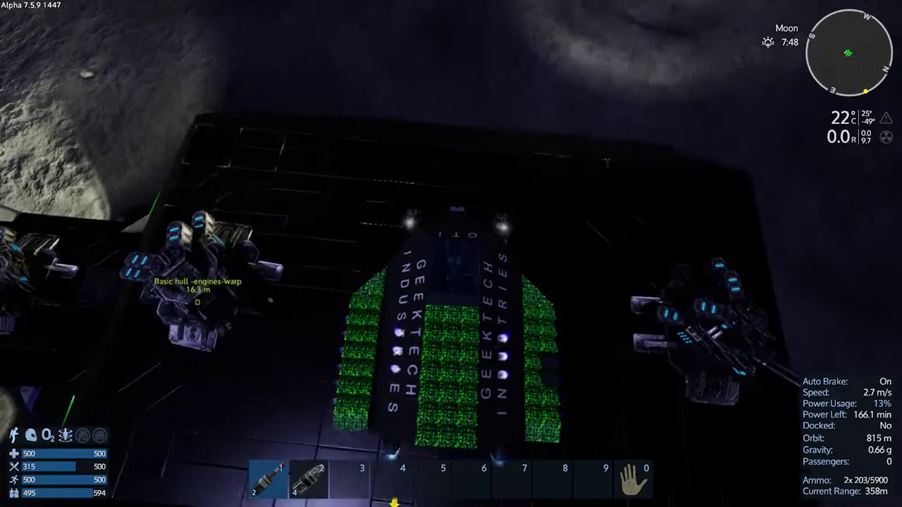
pyautogui.press('w')
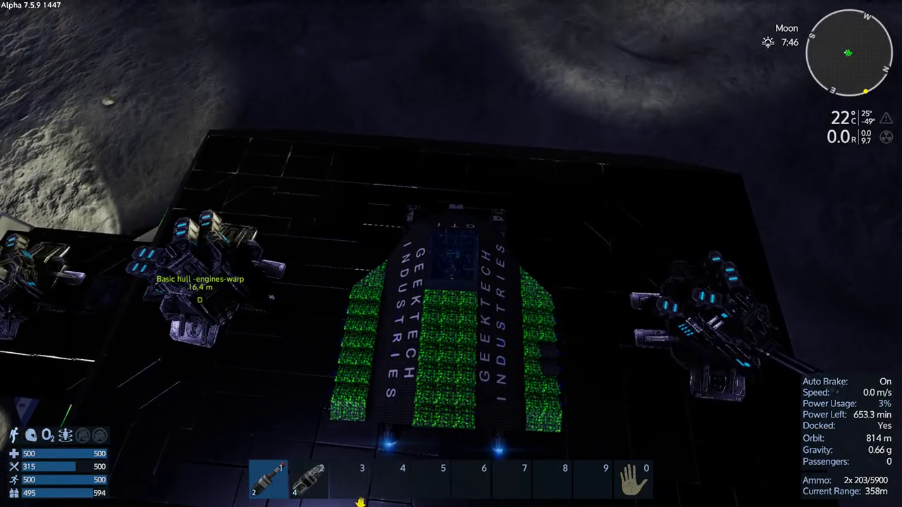
# Power down the docked vessel, leave the CV seat and drop into the interior
pyautogui.press('p')
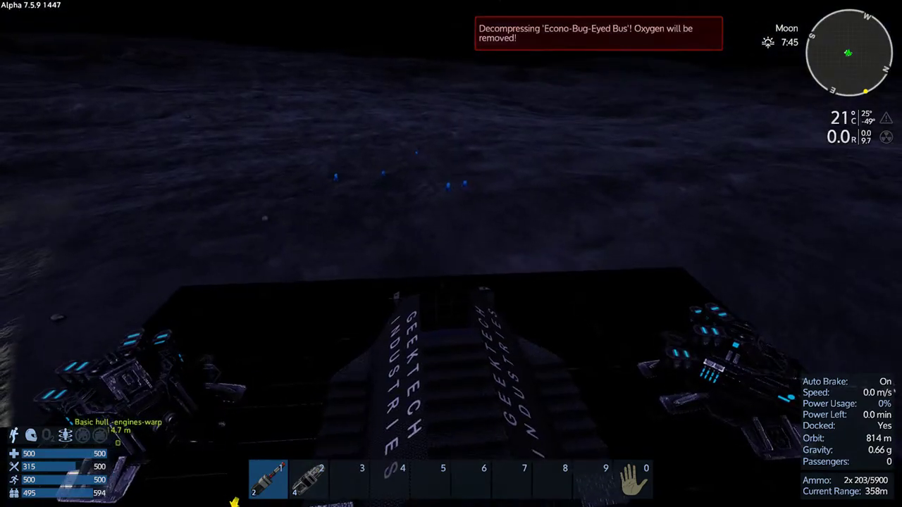
pyautogui.press('f')
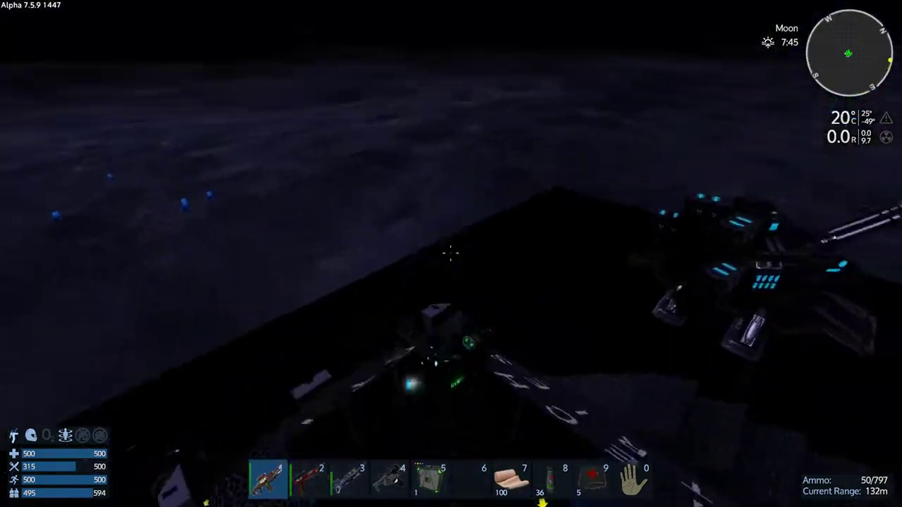
pyautogui.press('w')
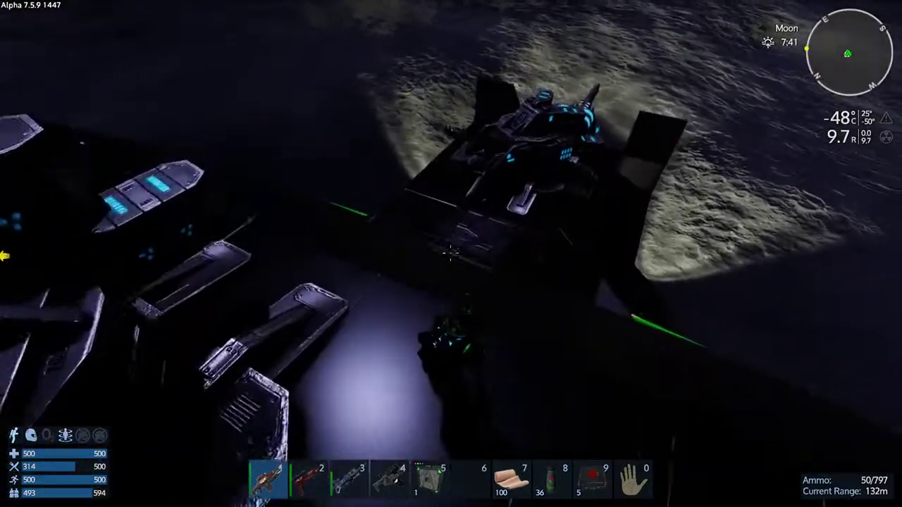
pyautogui.press('f')
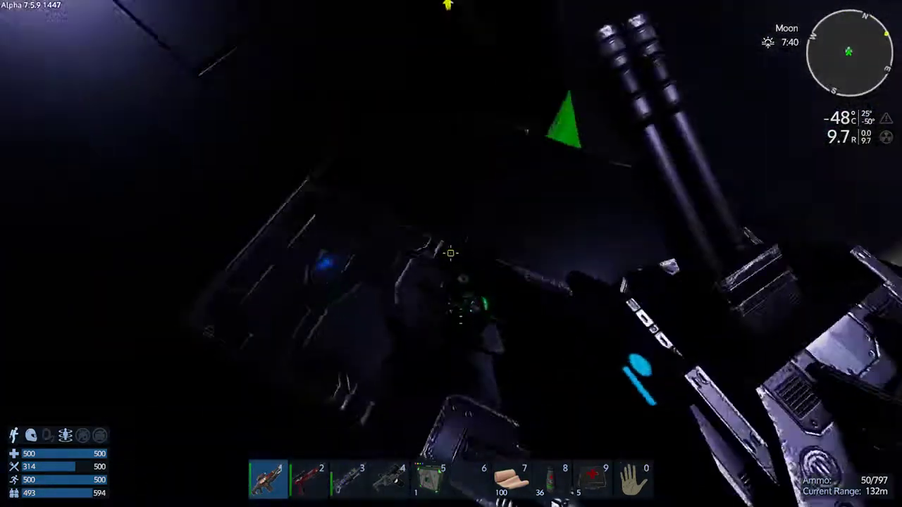
pyautogui.press('f')
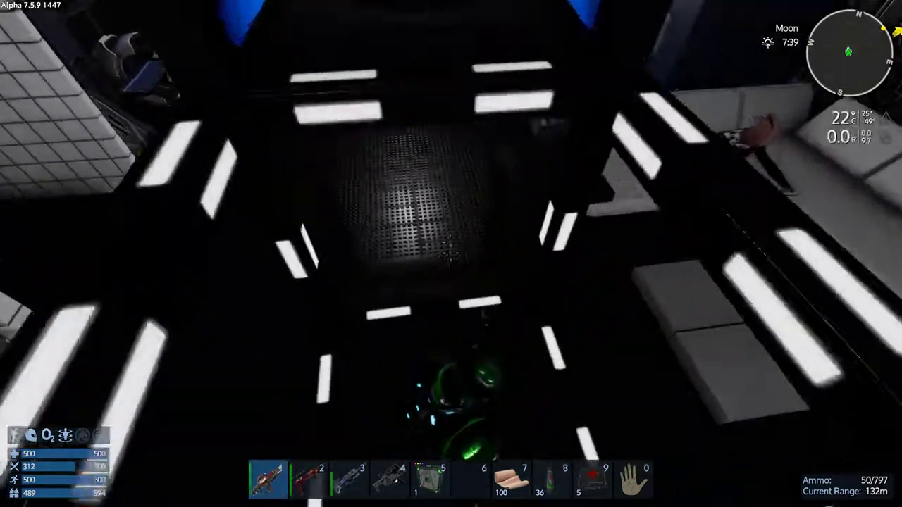
# Reach the green hover vessel, open the hangar shutter door and take its pilot seat
pyautogui.press('w')
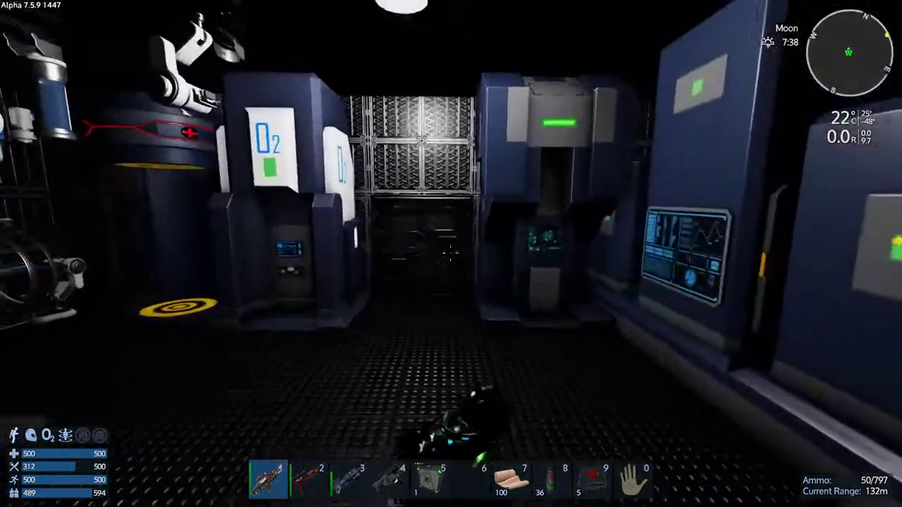
pyautogui.press('w')
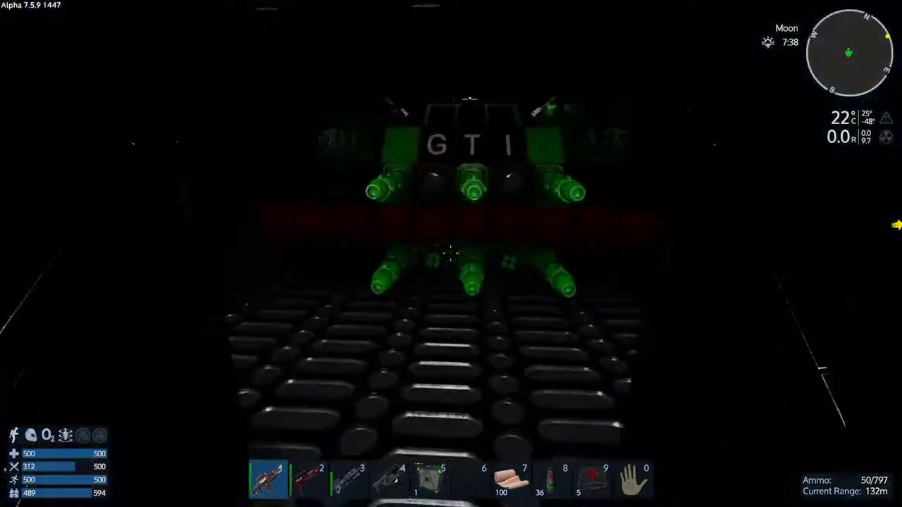
pyautogui.press('w')
pyautogui.press('space')
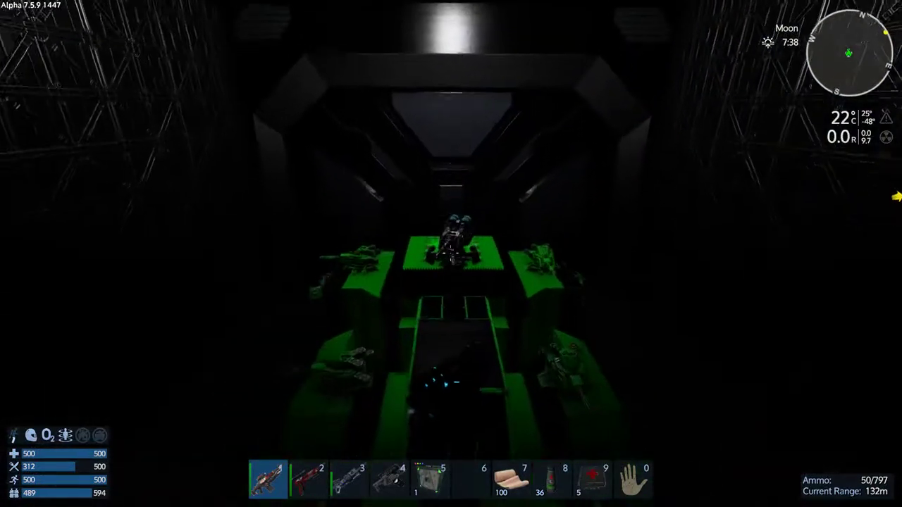
pyautogui.press('w')
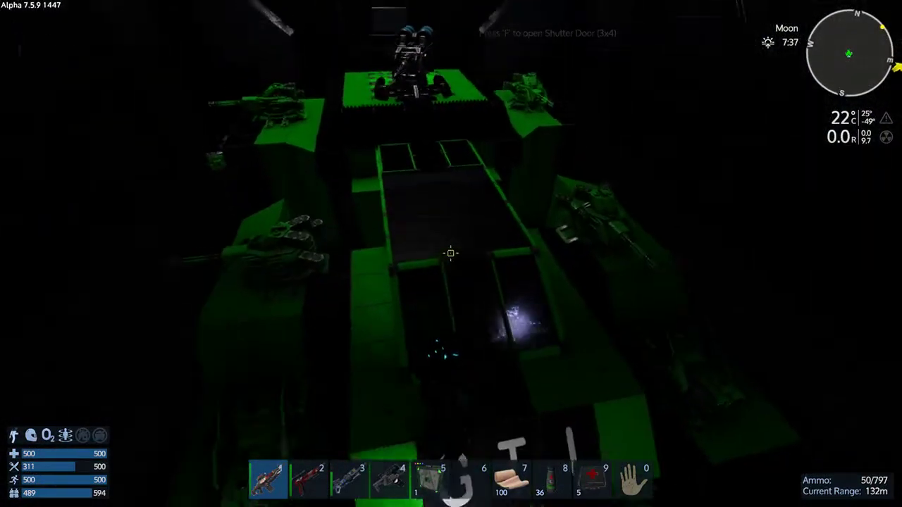
pyautogui.press('c')
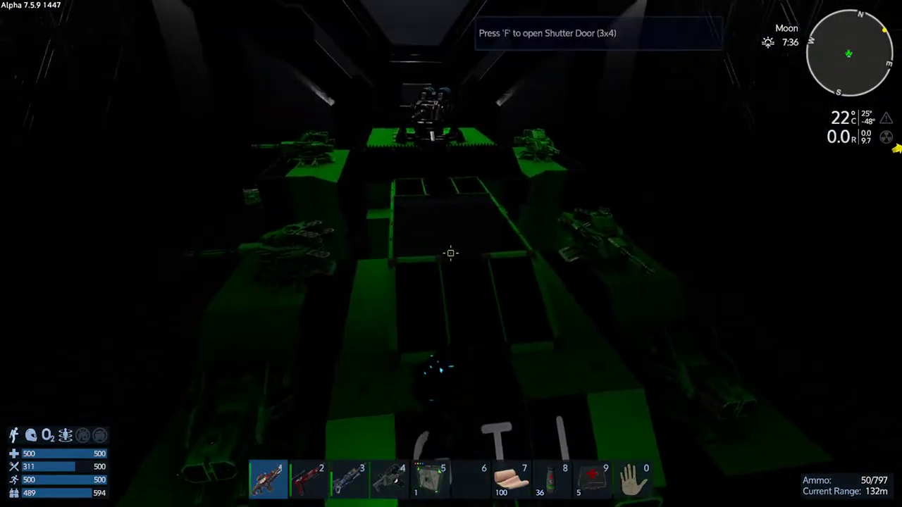
pyautogui.press('f')
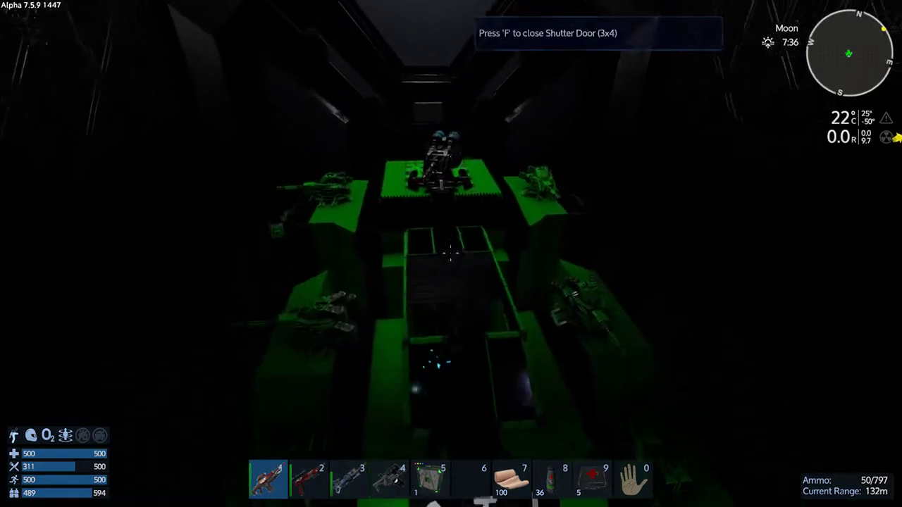
pyautogui.press('w')
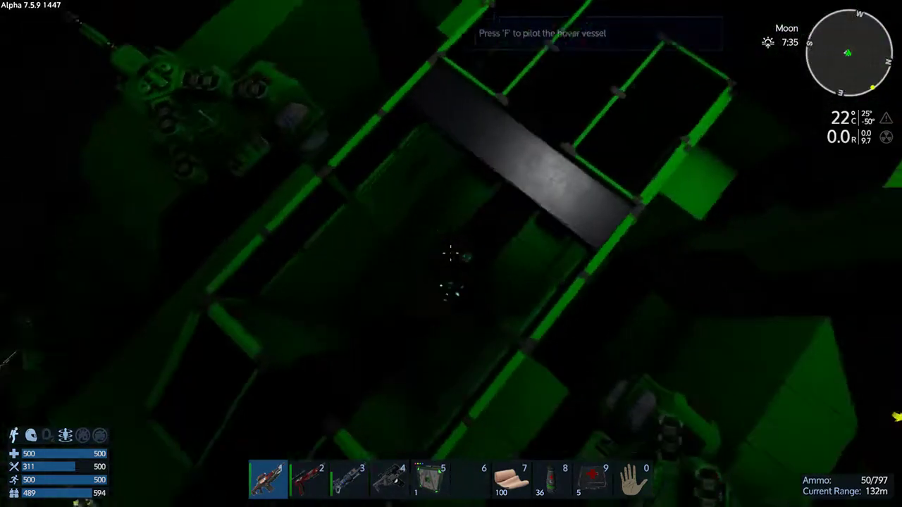
pyautogui.press('f')
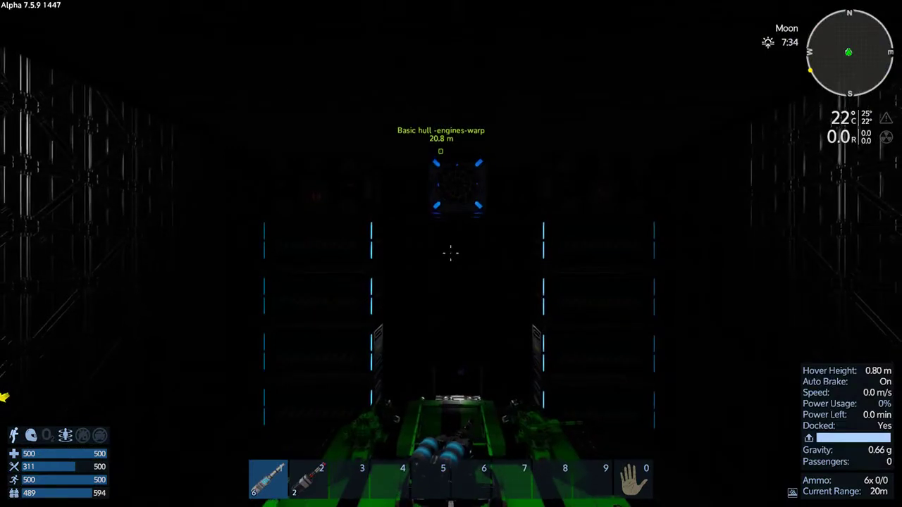
# Undock with headlights on, back out of the hangar and turn toward the Support Base
pyautogui.press('w')
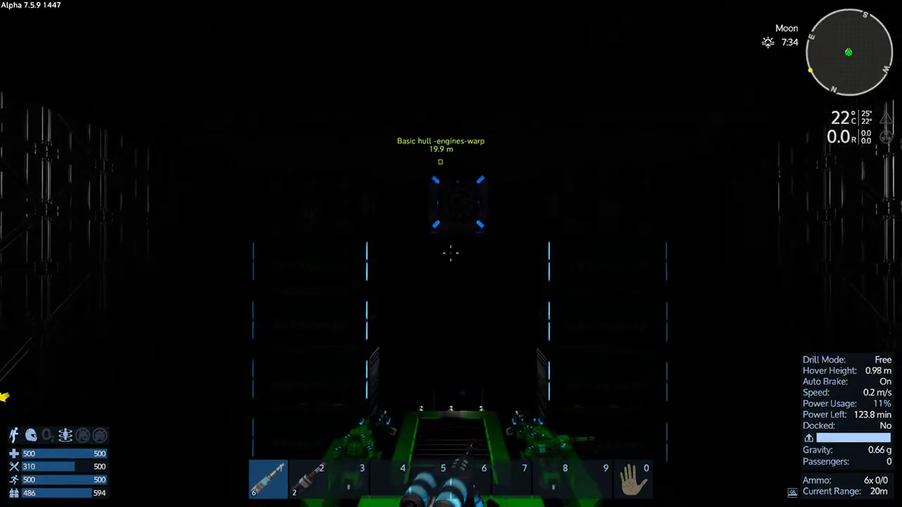
pyautogui.press('l')
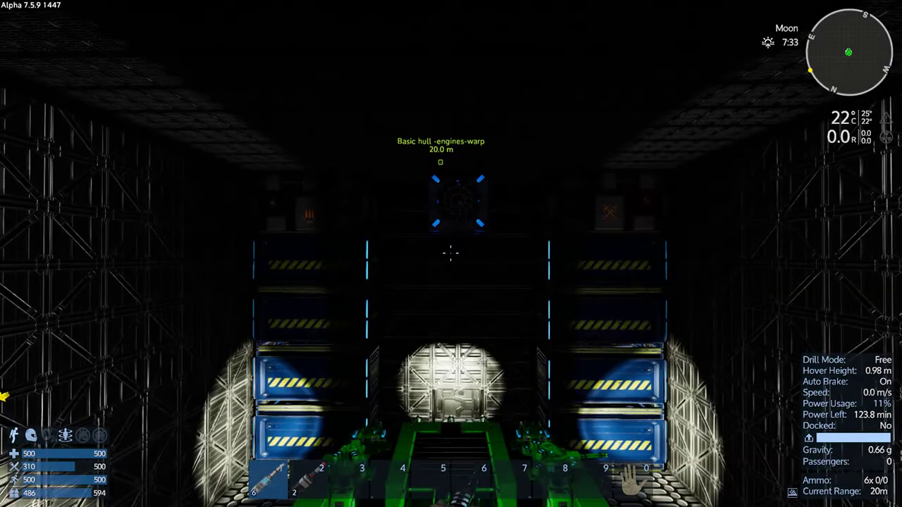
pyautogui.press('s')
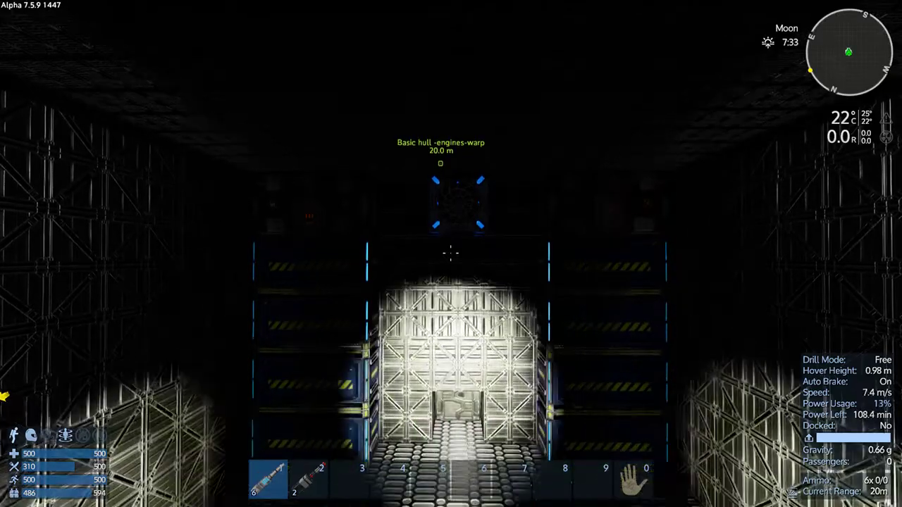
pyautogui.press('d')
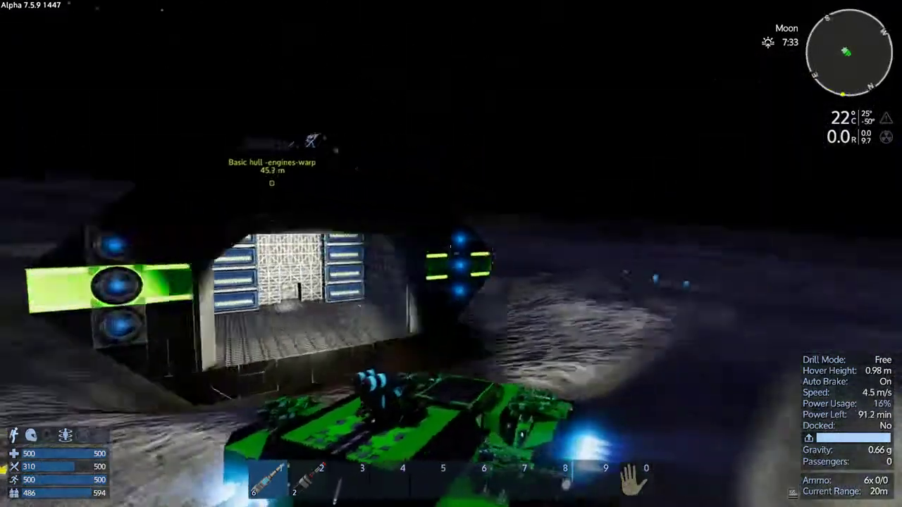
pyautogui.press('w')
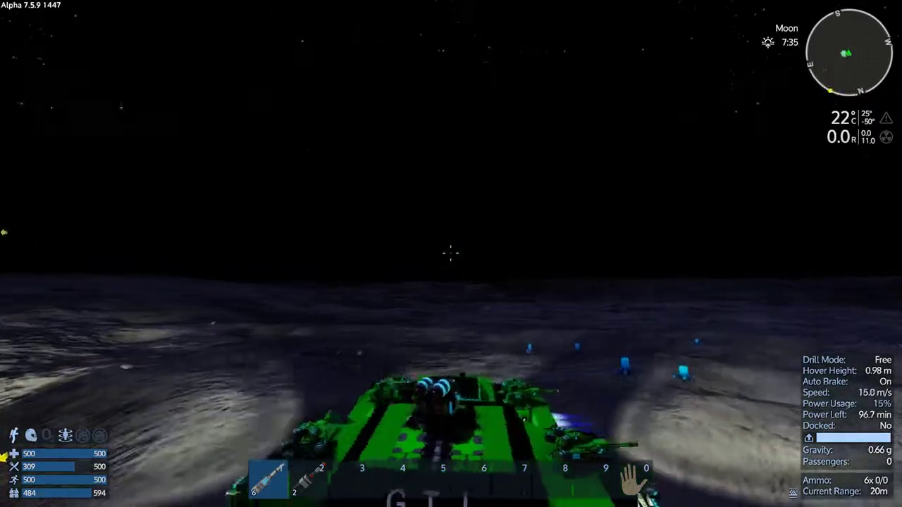
pyautogui.press('d')
pyautogui.press('d')
# Drive across the moon surface toward the Support Base marker
pyautogui.press('w')
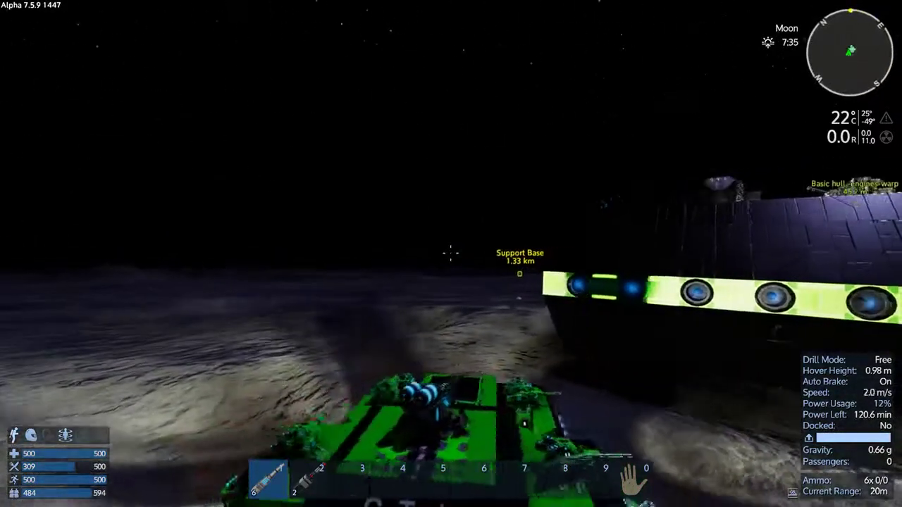
pyautogui.press('w')
pyautogui.press('d')
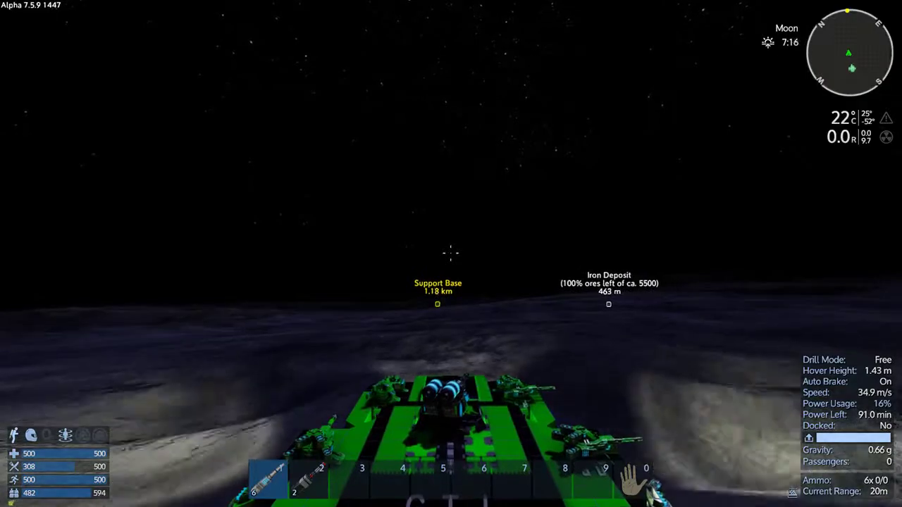
pyautogui.press('w')
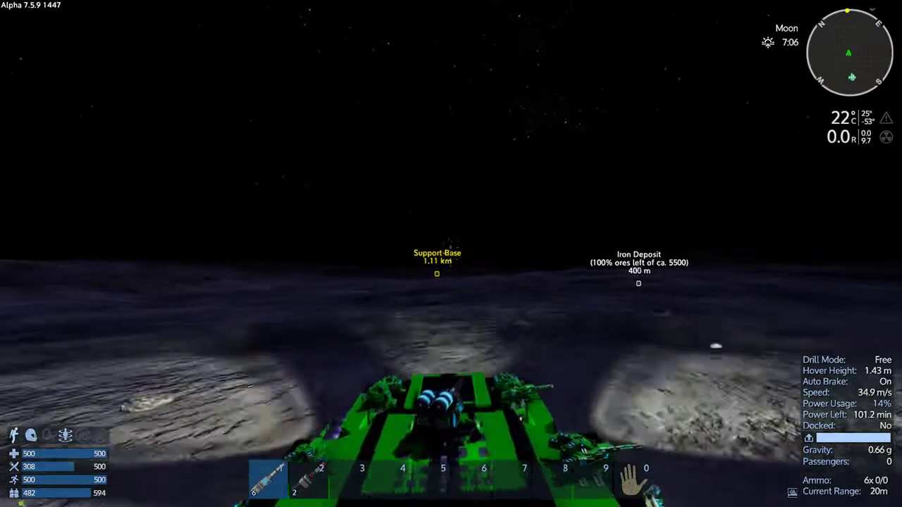
pyautogui.press('w')
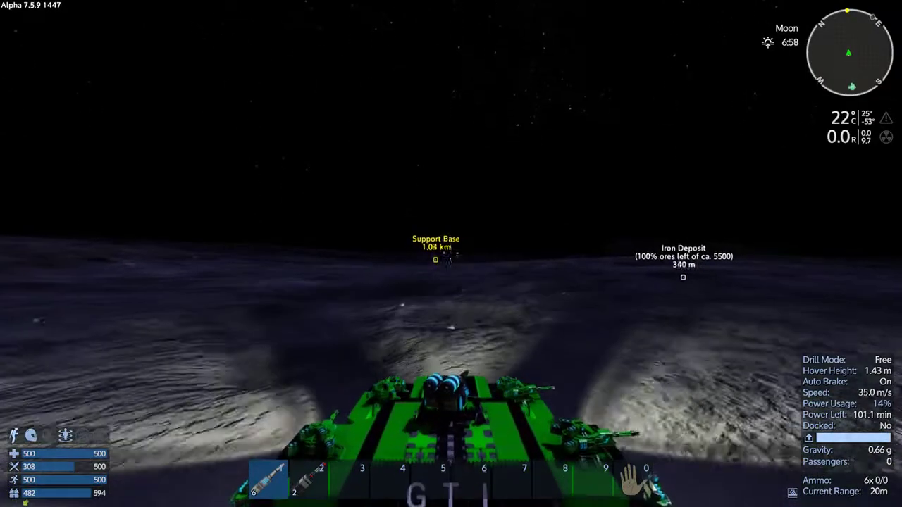
pyautogui.press('w')
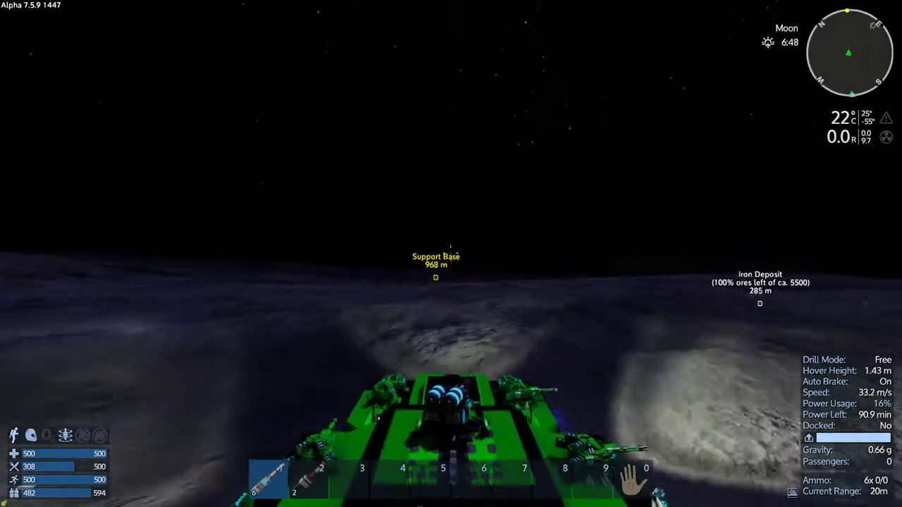
pyautogui.press('w')
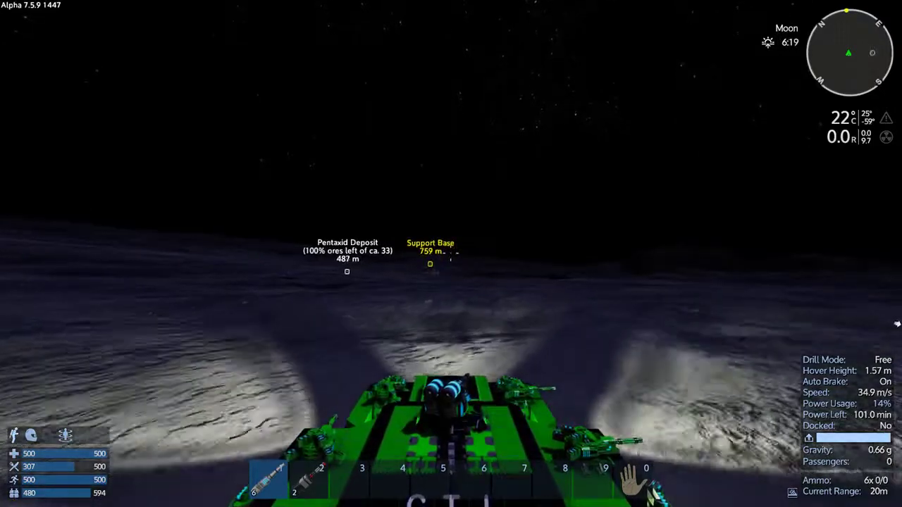
pyautogui.press('w')
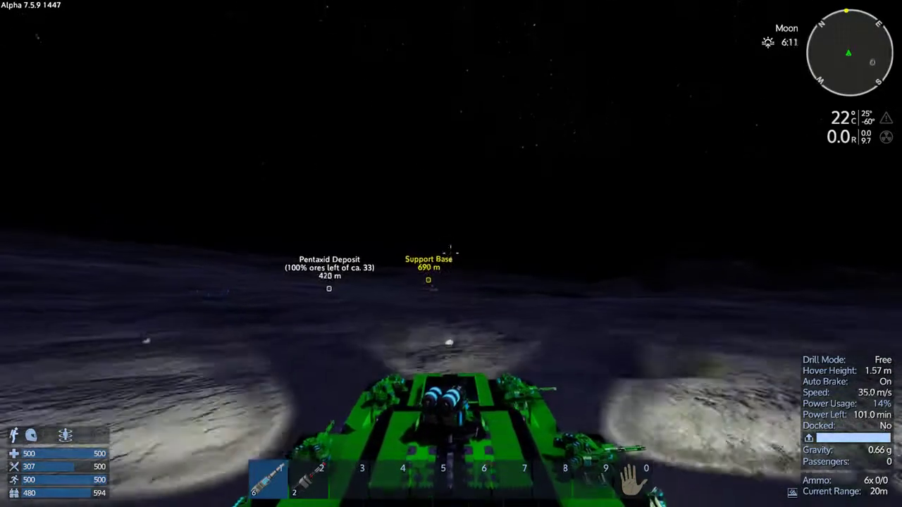
pyautogui.press('w')
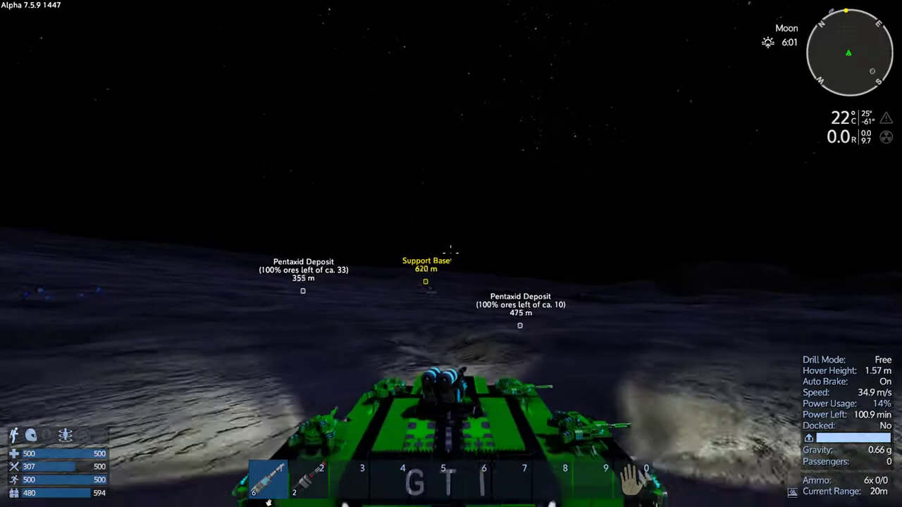
# Ease off and close to about 52 m from the Support Base
pyautogui.press('w')
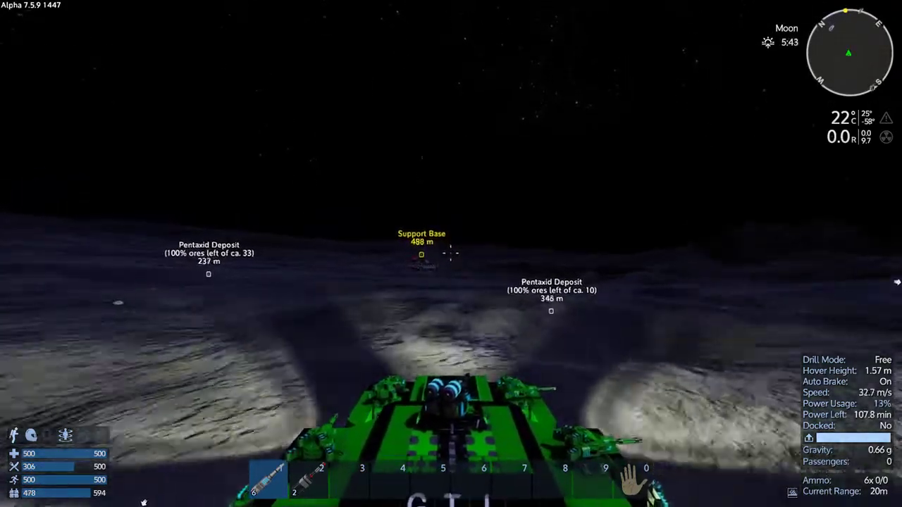
pyautogui.press('w')
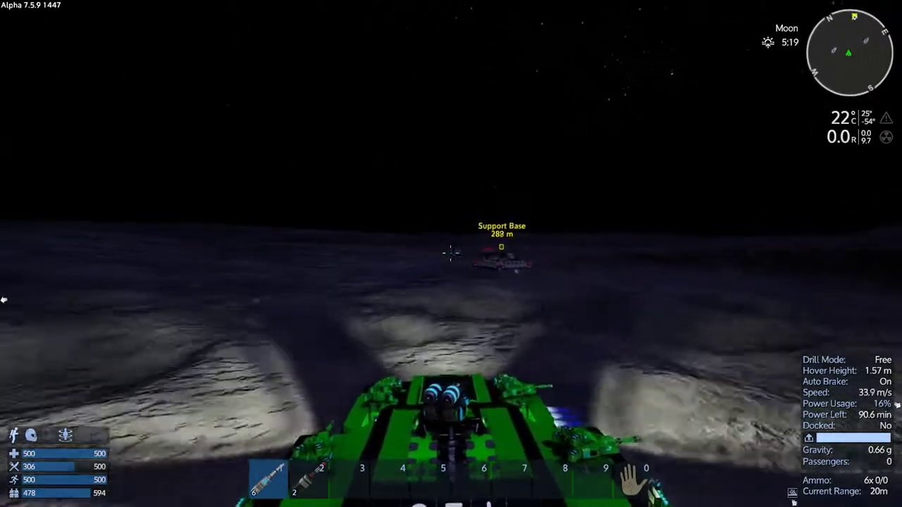
pyautogui.press('w')
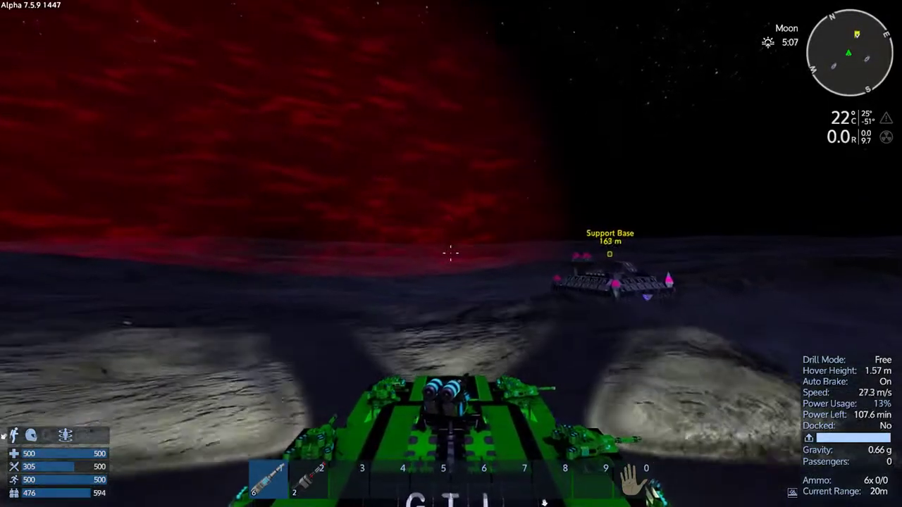
pyautogui.press('w')
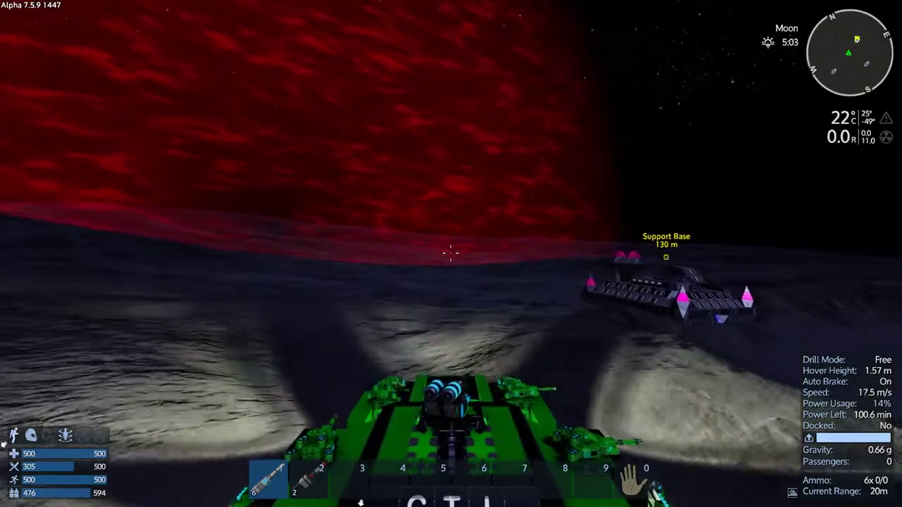
pyautogui.press('w')
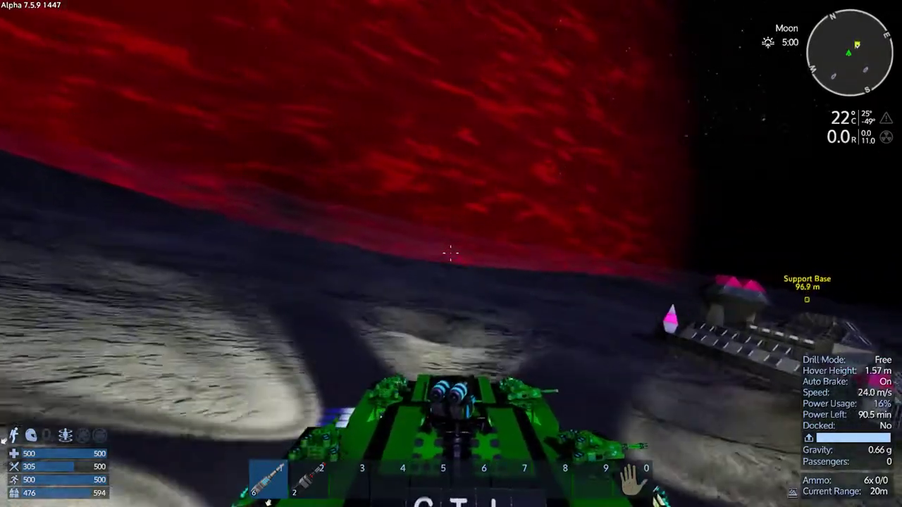
pyautogui.press('w')
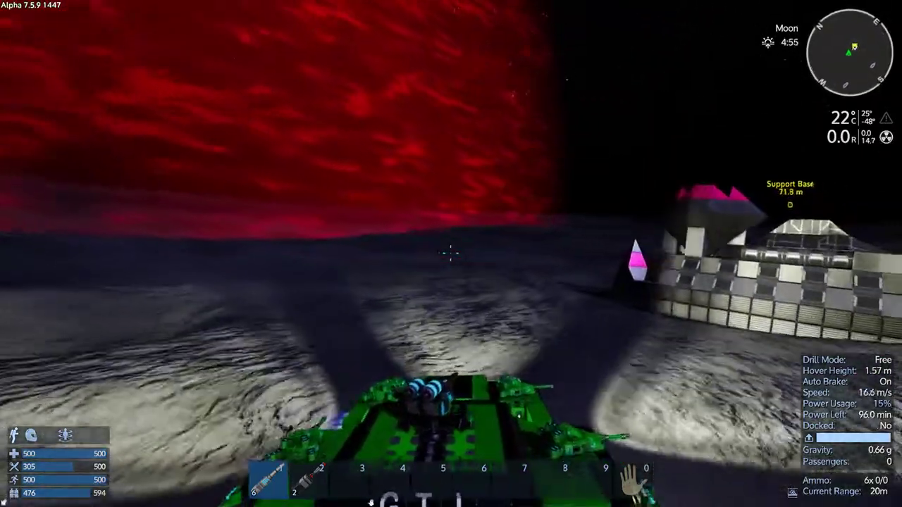
pyautogui.press('d')
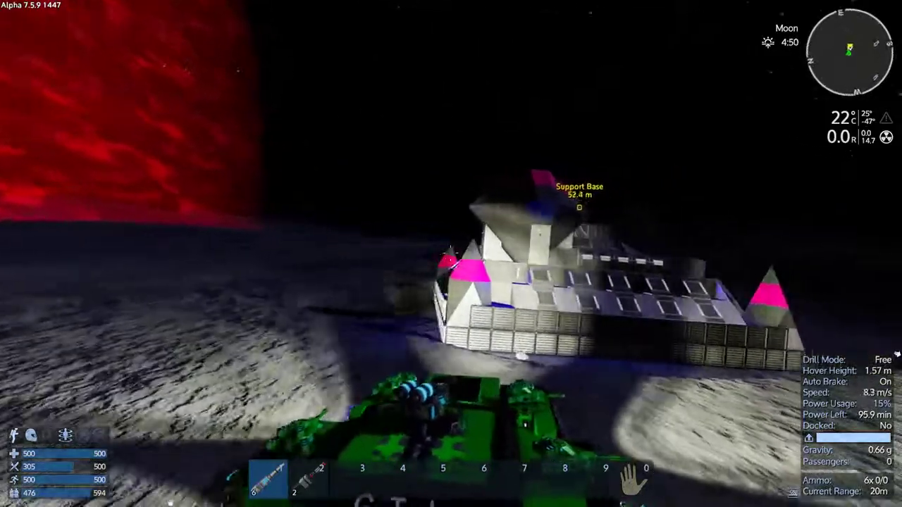
# Run alongside the Support Base, turning back and forth to keep it in view
pyautogui.press('w')
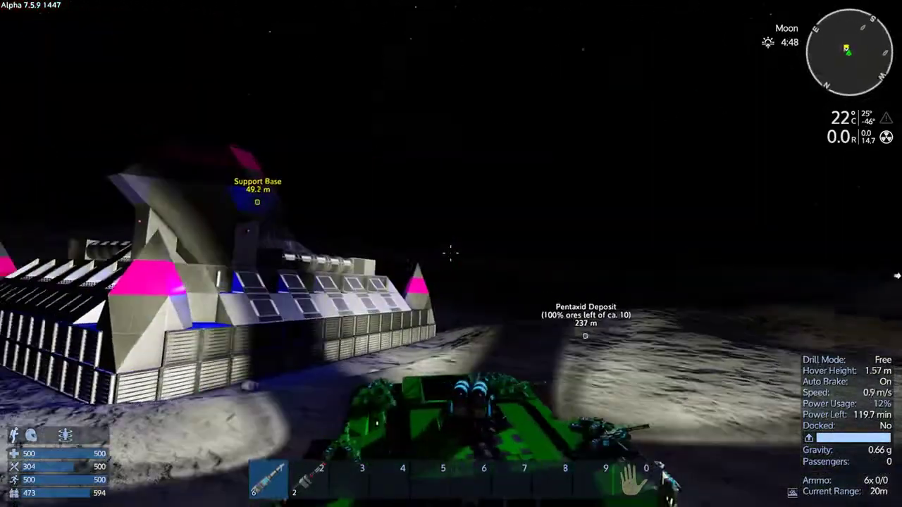
pyautogui.press('d')
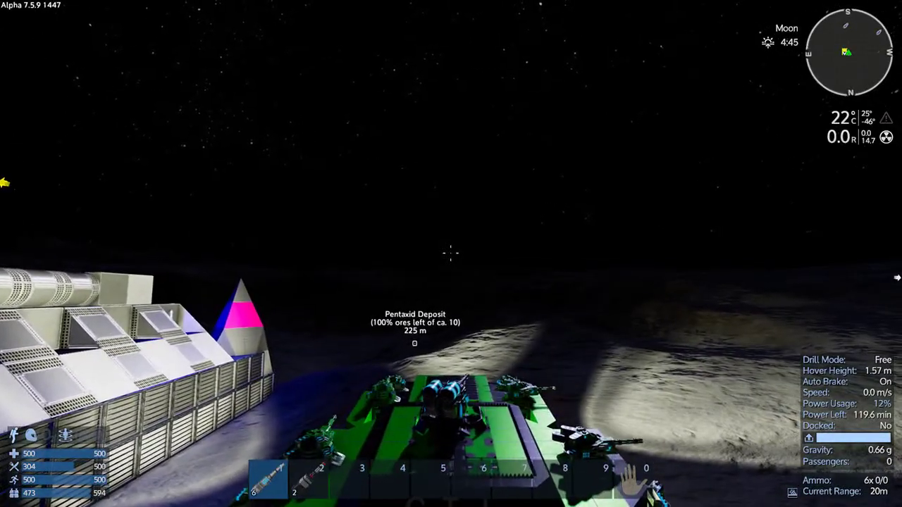
pyautogui.press('a')
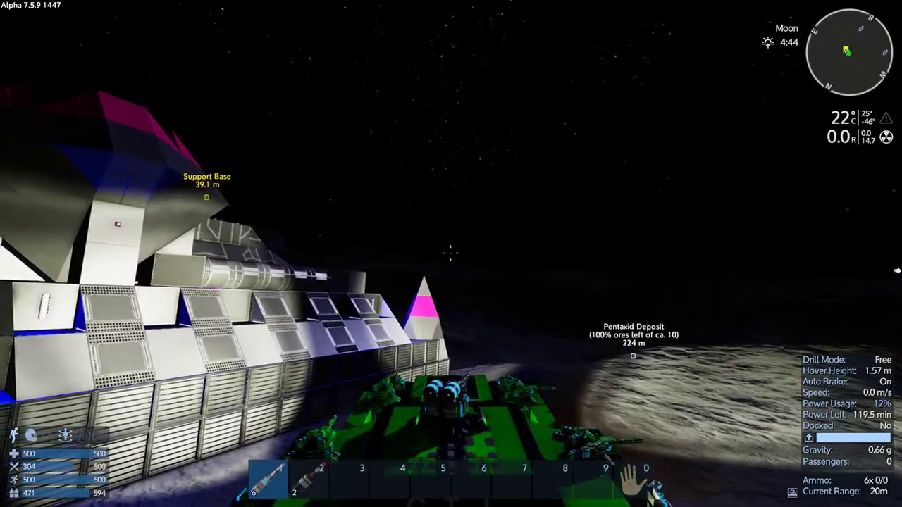
pyautogui.press('d')
pyautogui.press('w')
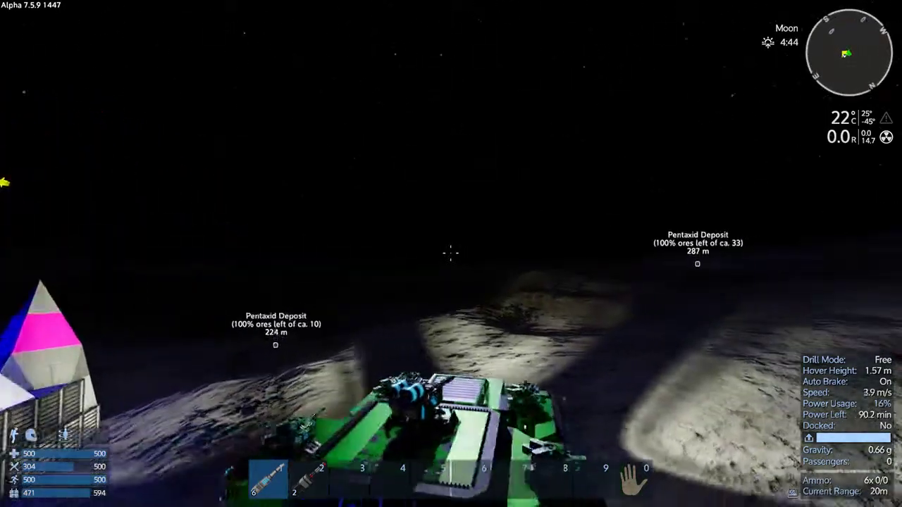
pyautogui.press('a')
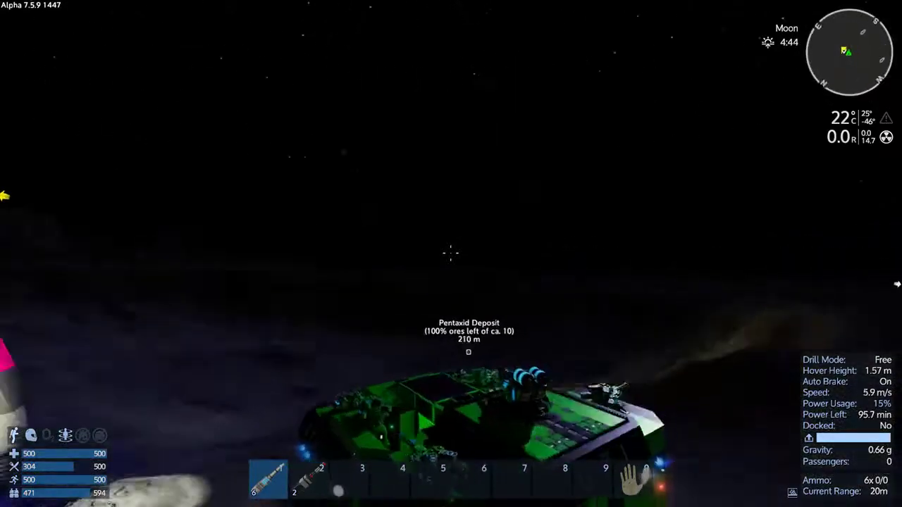
pyautogui.press('d')
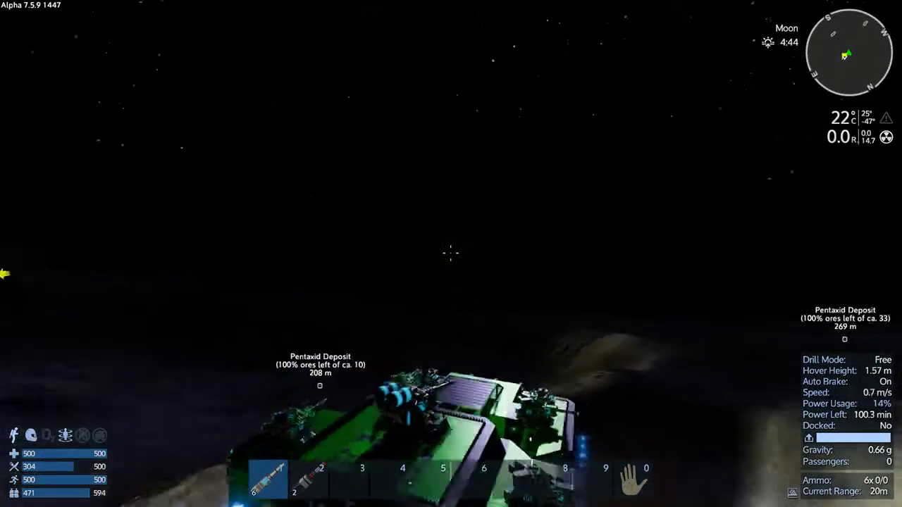
# Line up beside the base and settle the hover tank about 47 m away
pyautogui.press('w')
pyautogui.press('a')
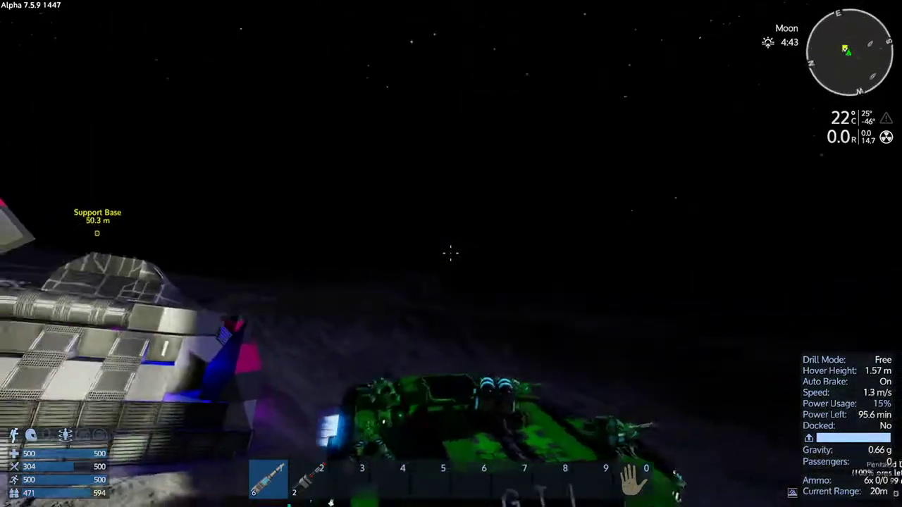
pyautogui.press('a')
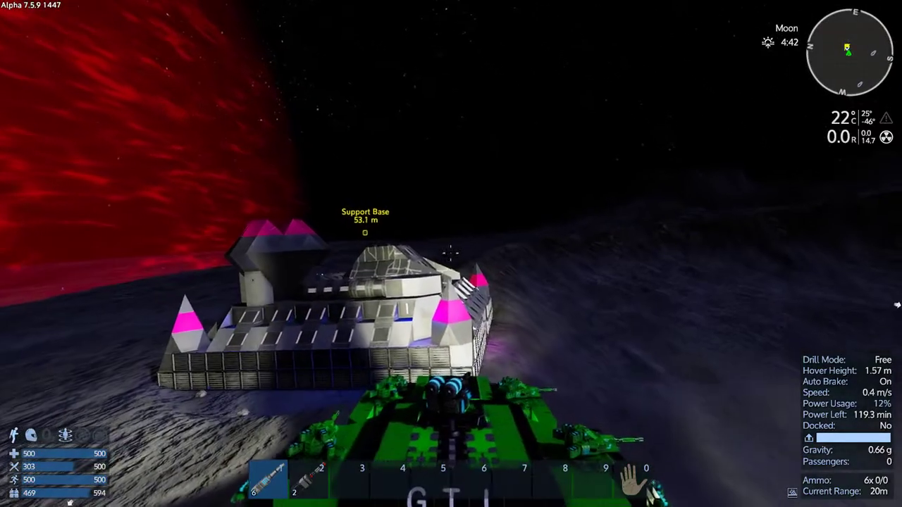
pyautogui.press('d')
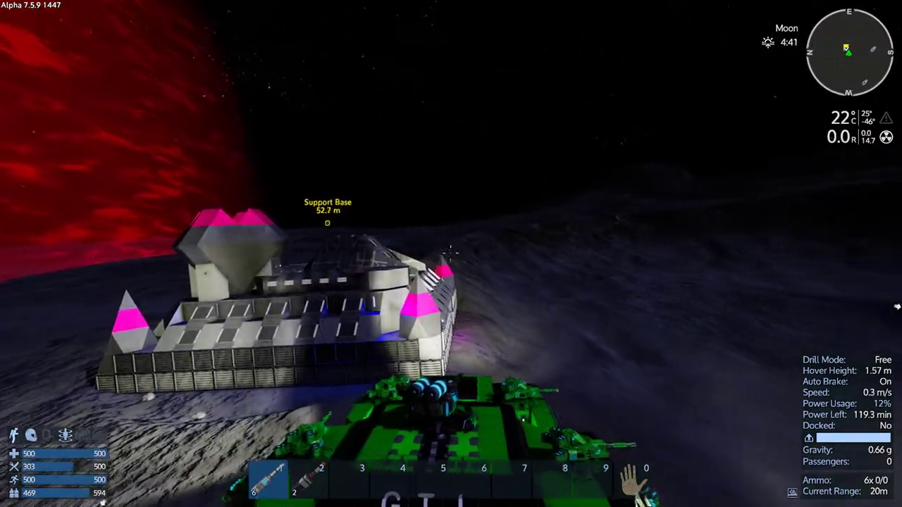
pyautogui.press('a')
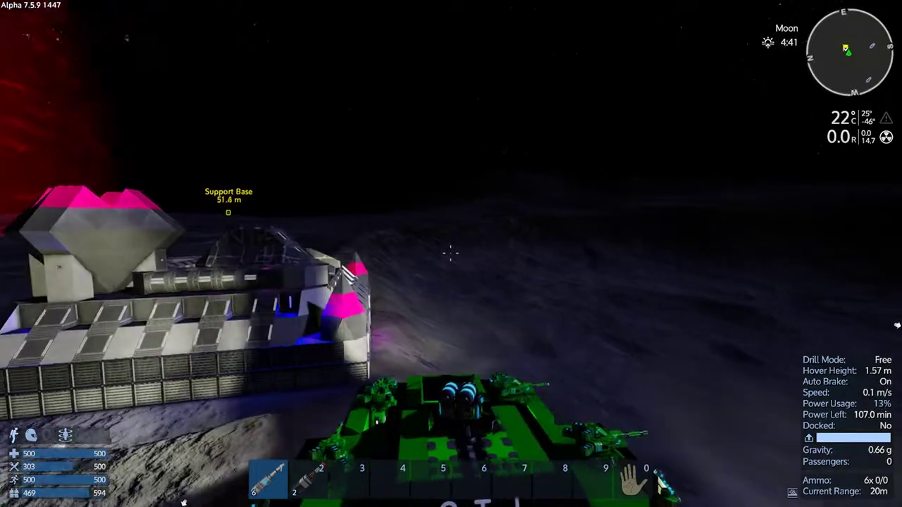
pyautogui.press('a')
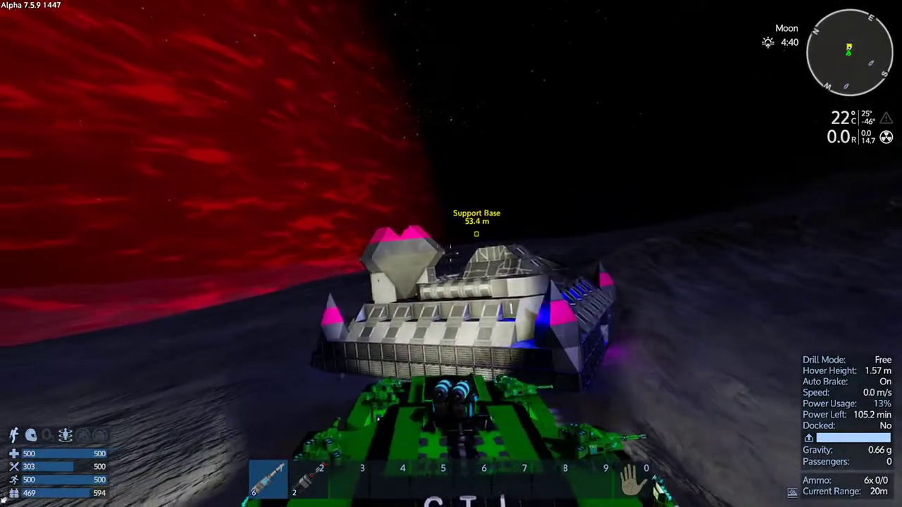
pyautogui.press('w')
pyautogui.press('d')
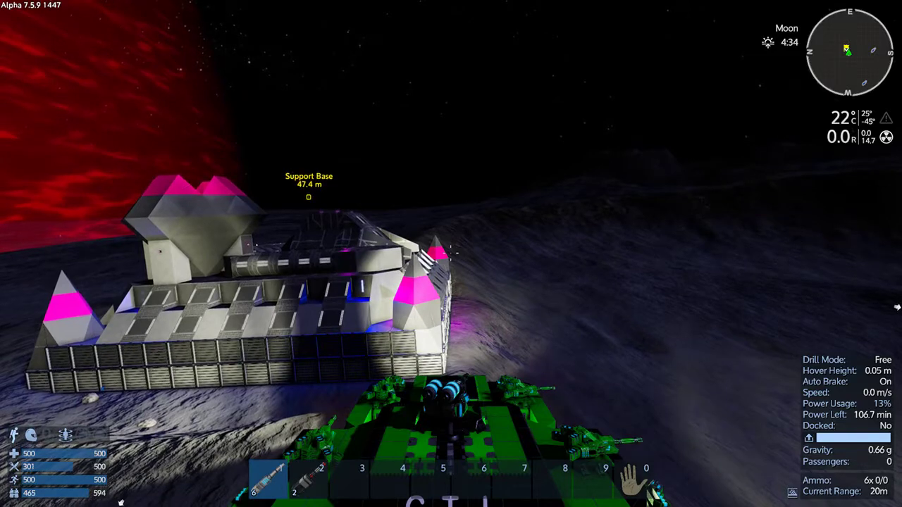
# Check the hover vessel's Main tab toggles and gauges, then close the Control Panel
pyautogui.press('p')
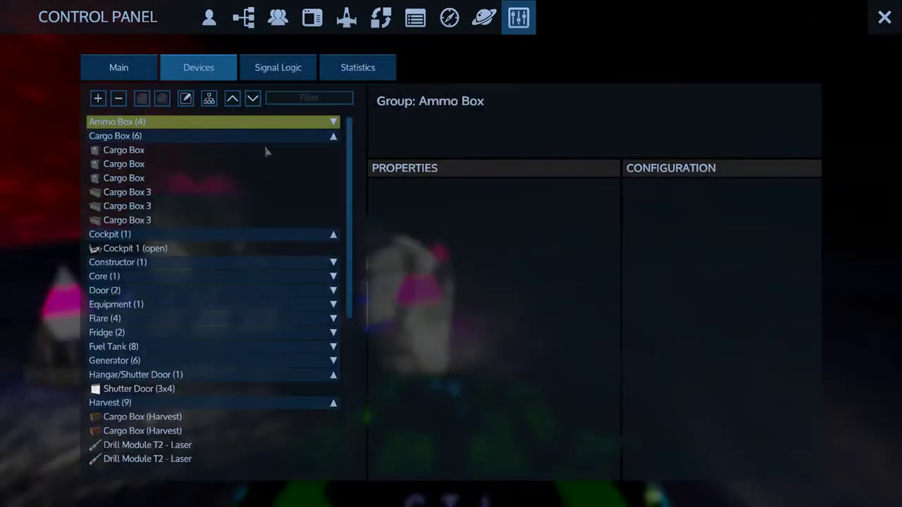
pyautogui.click(128, 77)
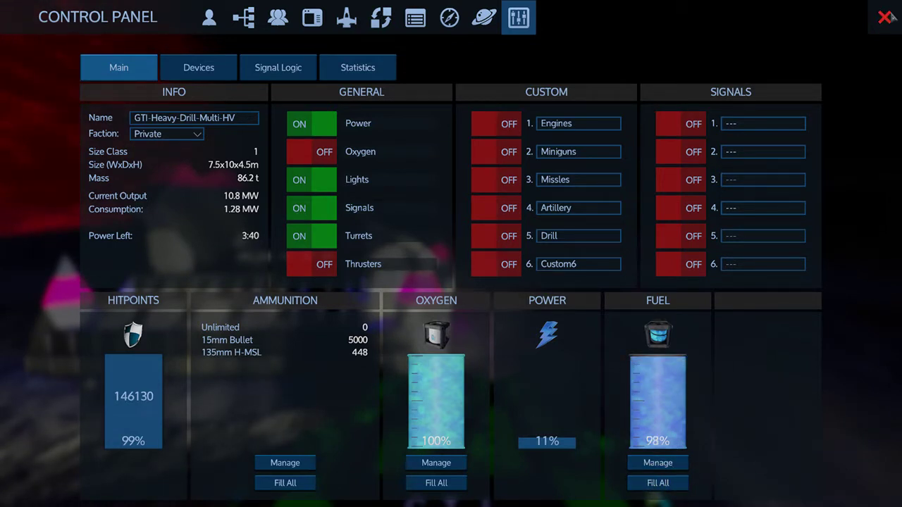
pyautogui.click(885, 17)
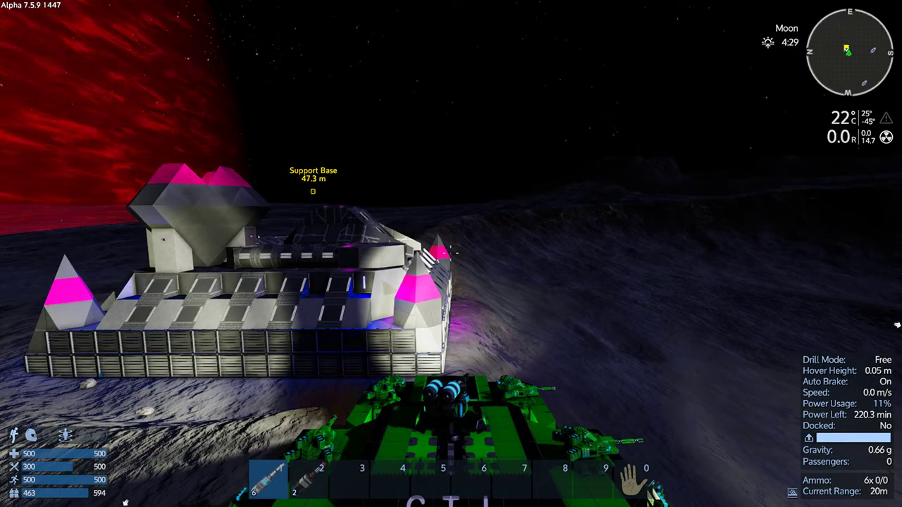
pyautogui.press('i')
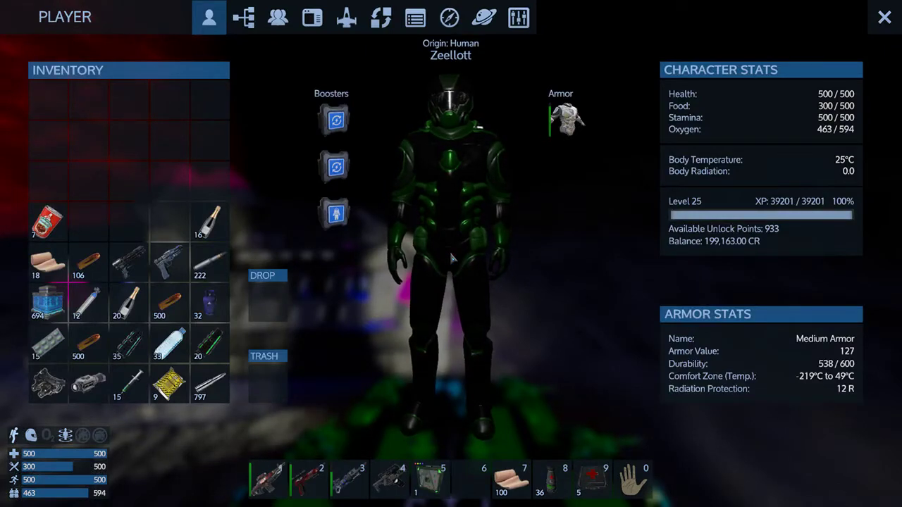
pyautogui.press('i')
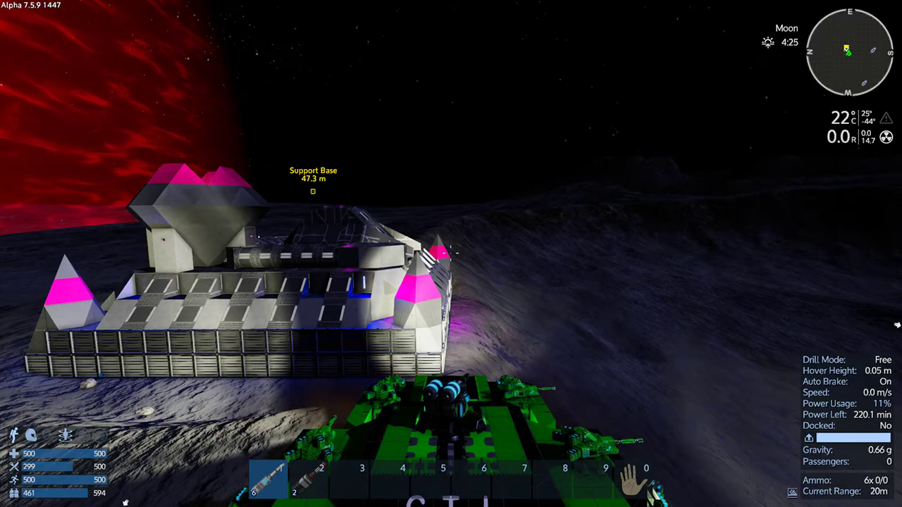
# Exit the hover vessel, open the overhead shutter door and climb onto its glass roof
pyautogui.press('f')
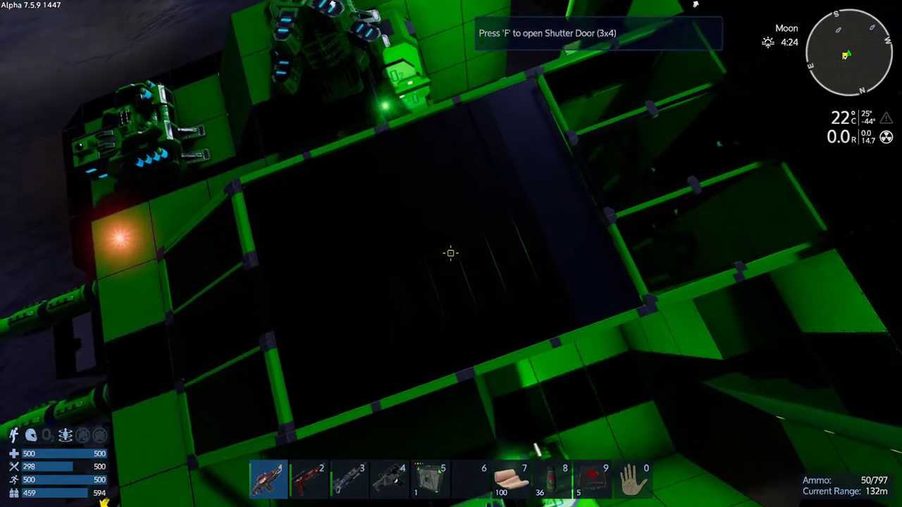
pyautogui.press('f')
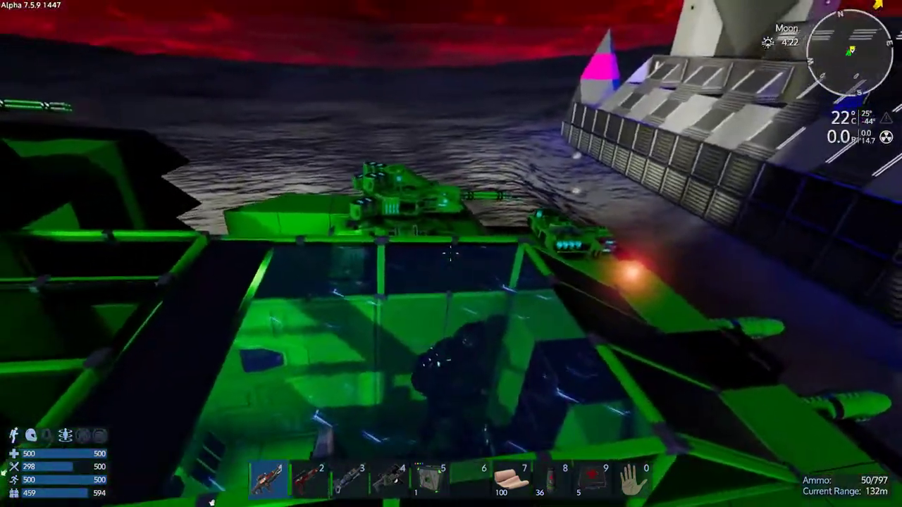
pyautogui.press('space')
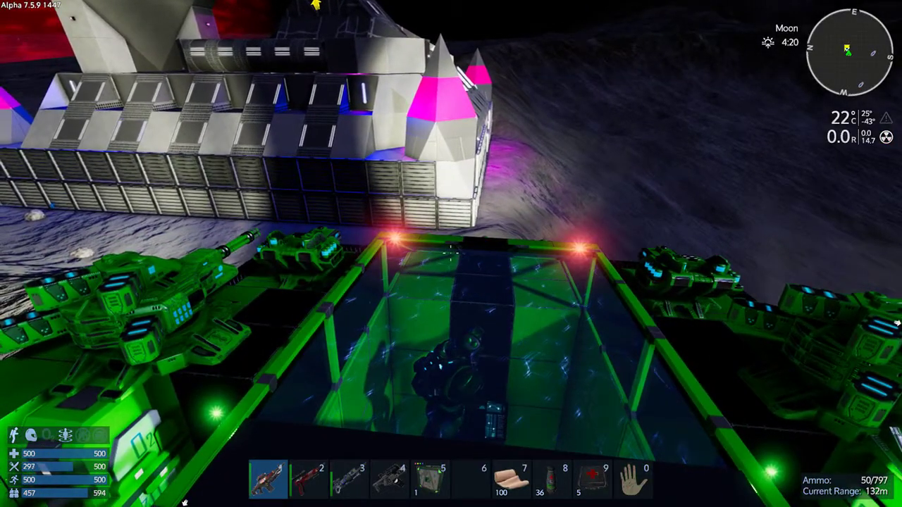
# Check the character inventory and stats twice, closing the screen each time
pyautogui.press('i')
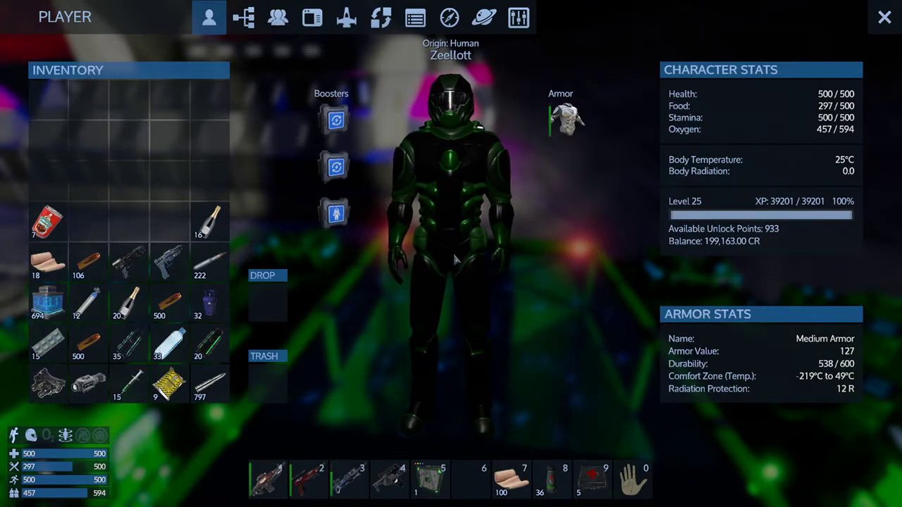
pyautogui.press('i')
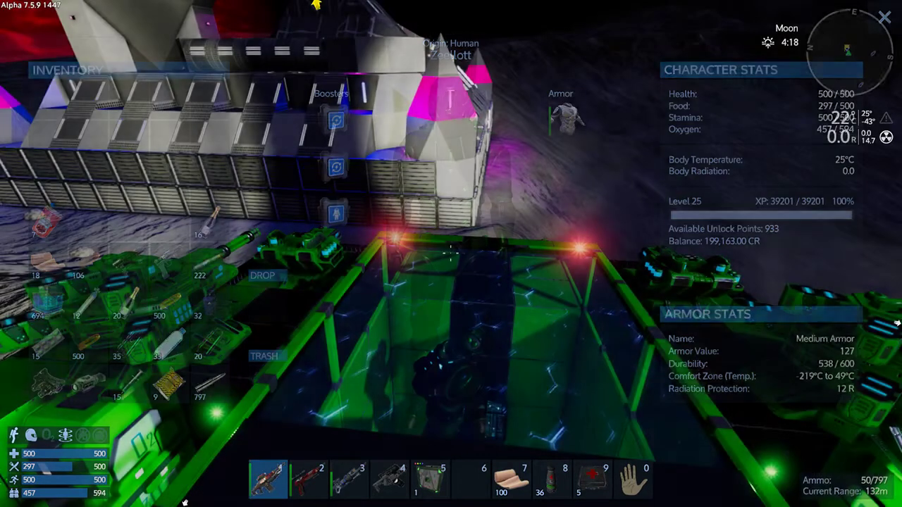
pyautogui.press('i')
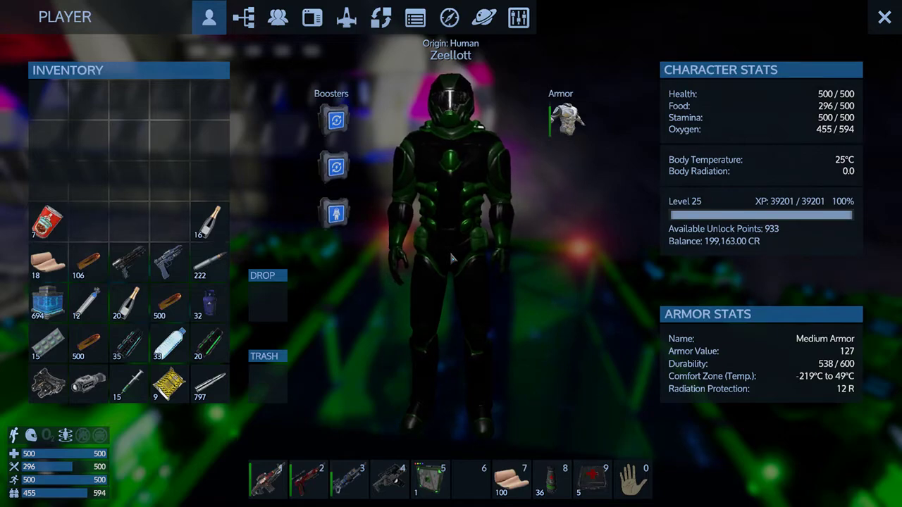
pyautogui.press('i')
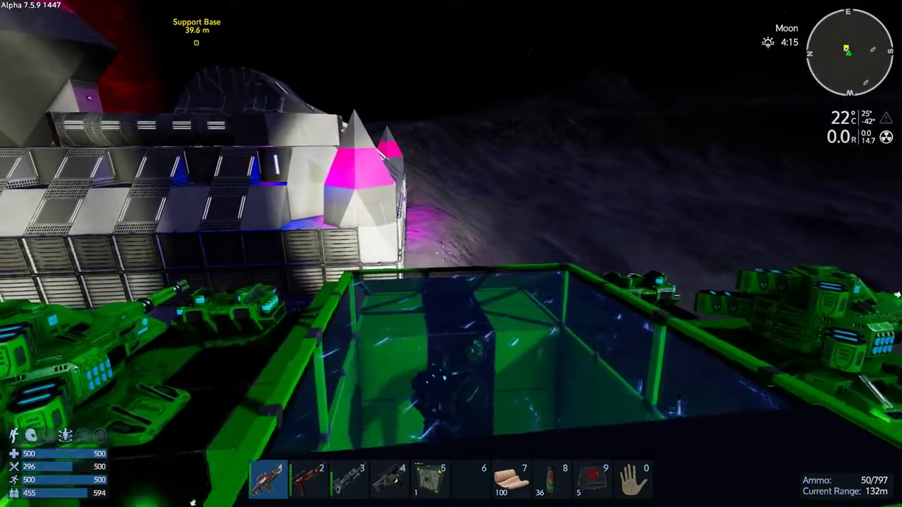
# Drop off the vessel and walk along the base's long wall to the blue stairs
pyautogui.press('w')
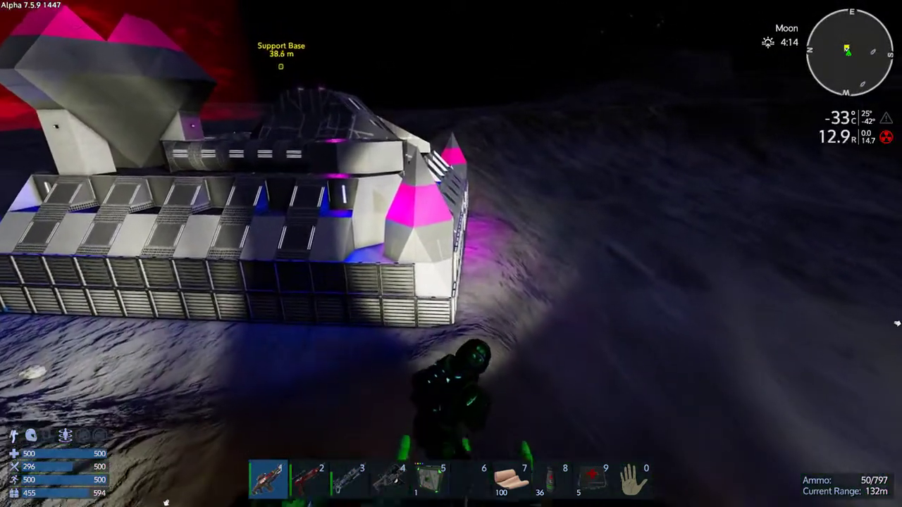
pyautogui.press('w')
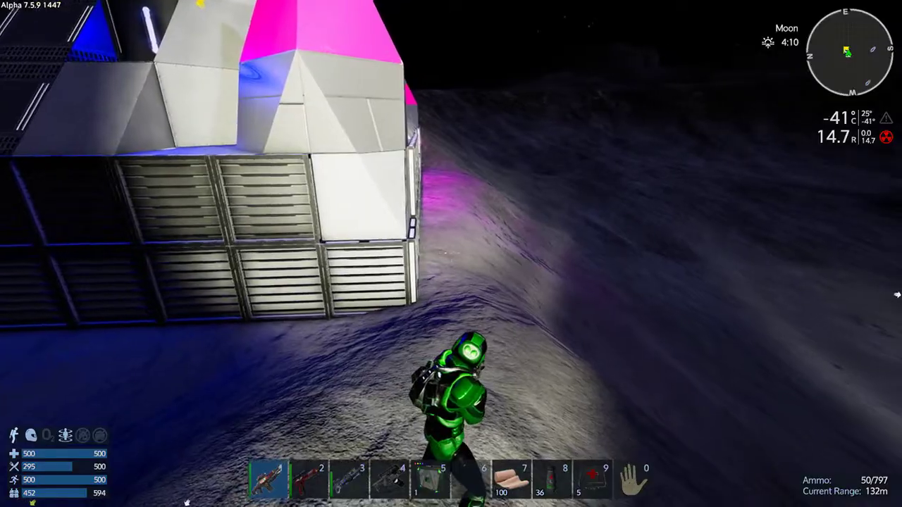
pyautogui.press('w')
pyautogui.press('w')
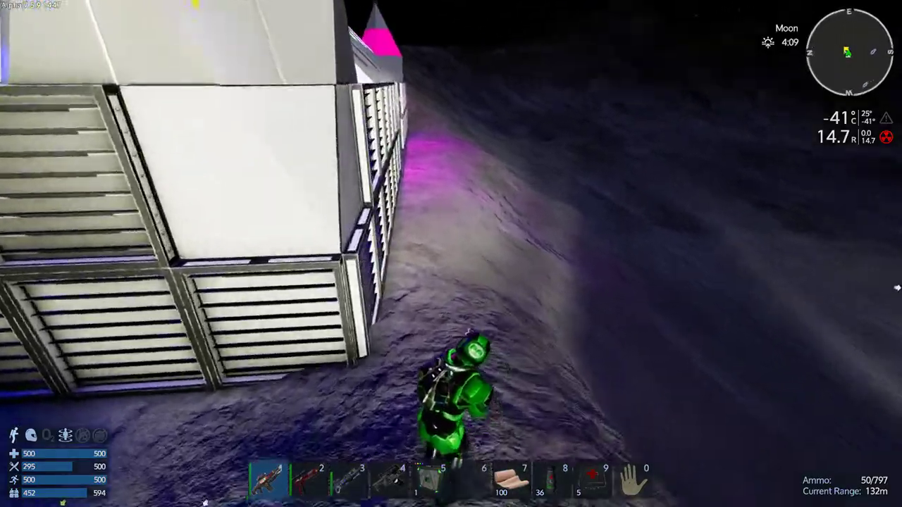
pyautogui.press('w')
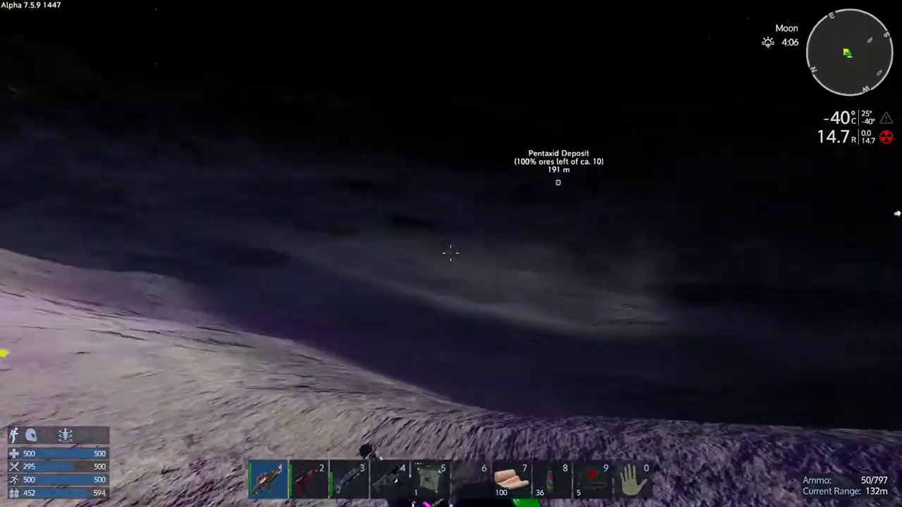
pyautogui.press('w')
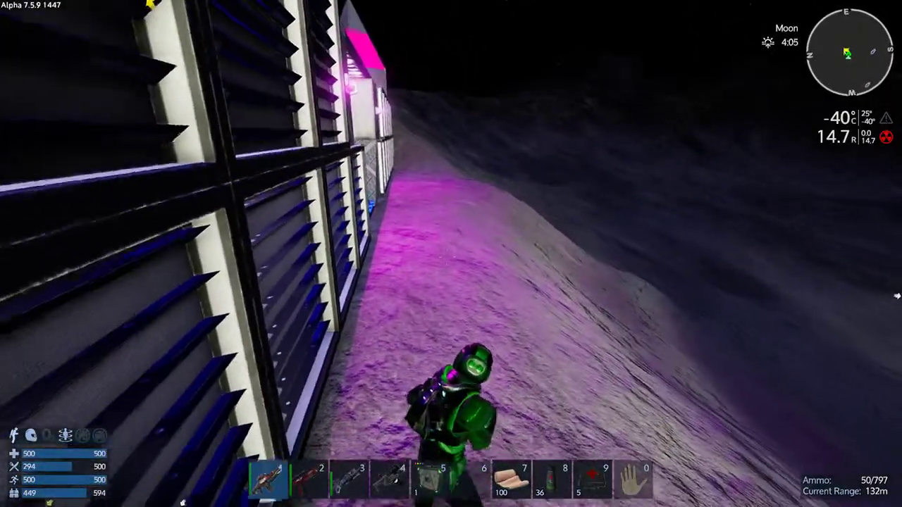
pyautogui.press('w')
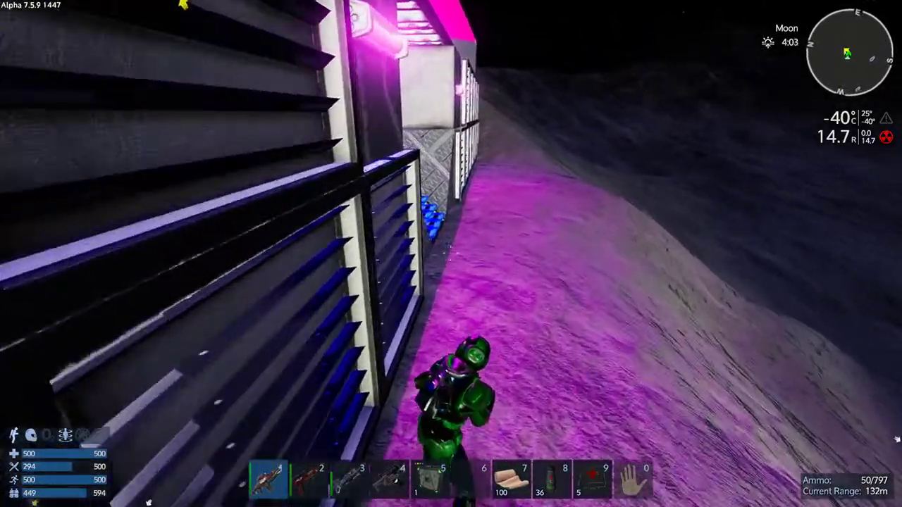
pyautogui.press('w')
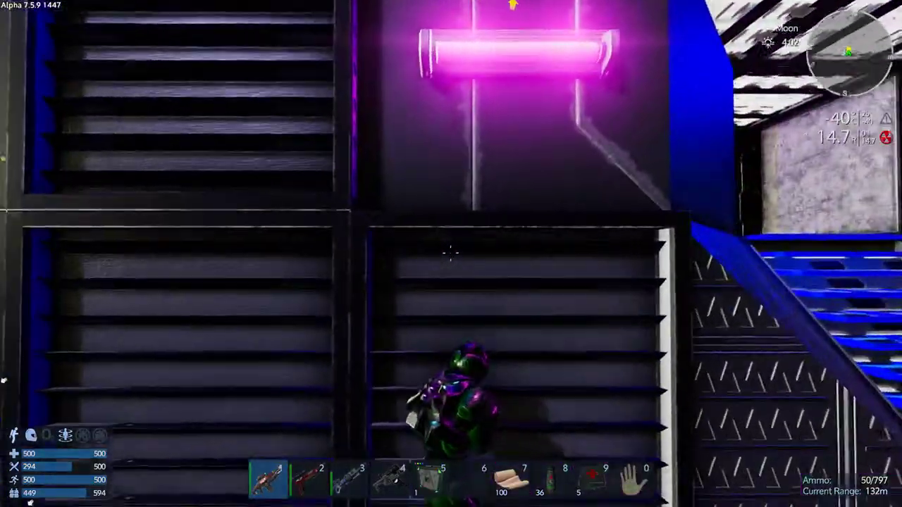
pyautogui.press('w')
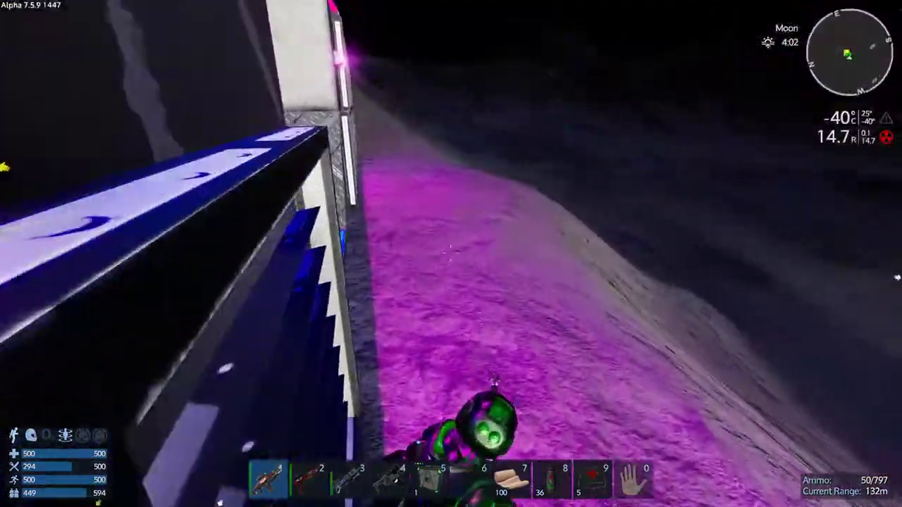
pyautogui.press('w')
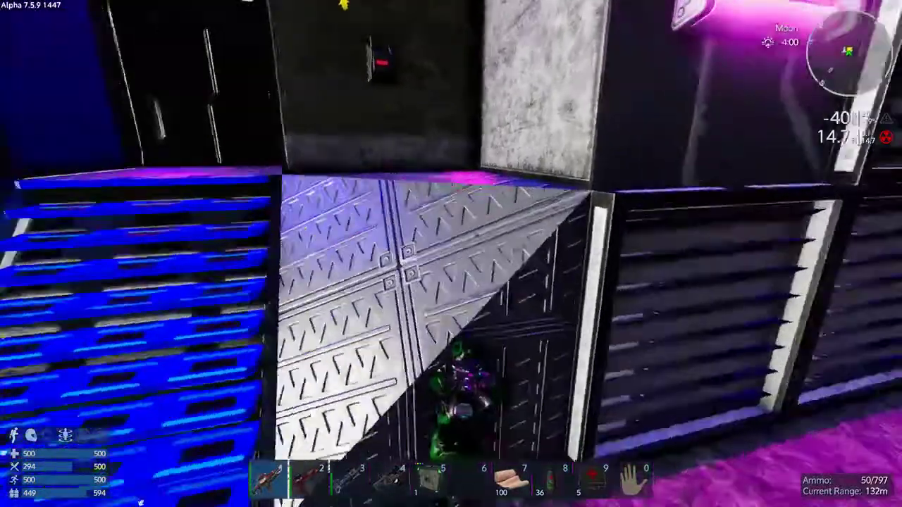
pyautogui.press('w')
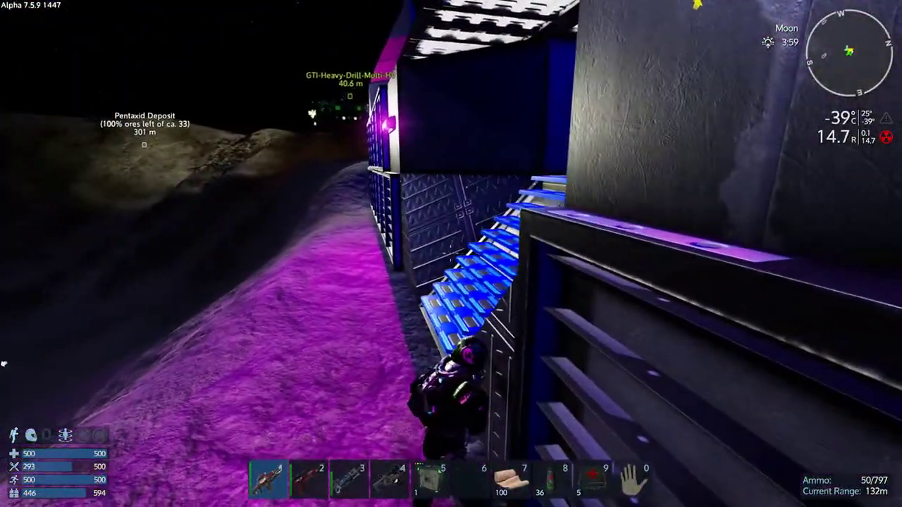
pyautogui.press('w')
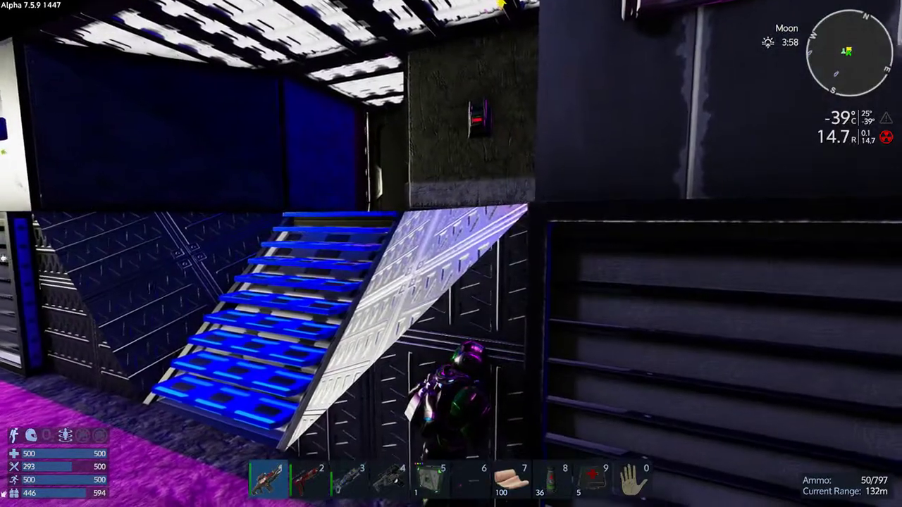
pyautogui.press('w')
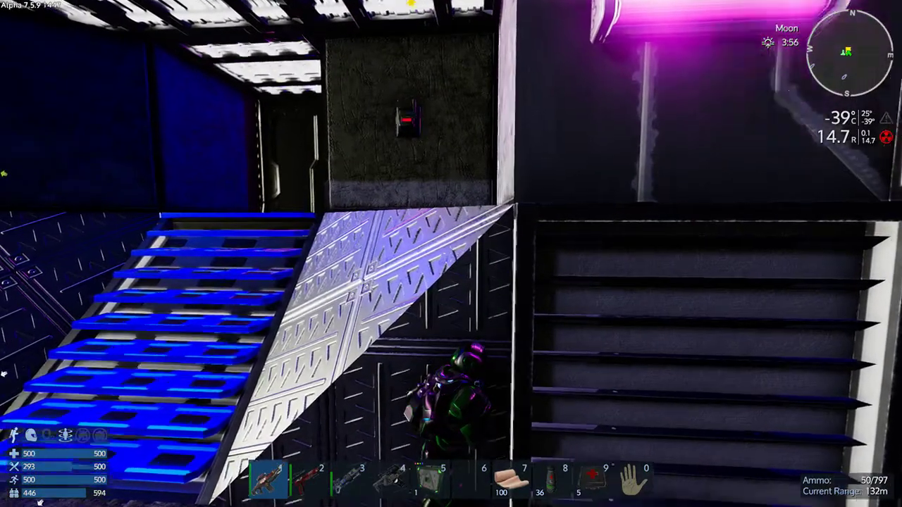
# Briefly switch to first-person view, then continue along the louvered wall to the blue-lit stairway
pyautogui.press('v')
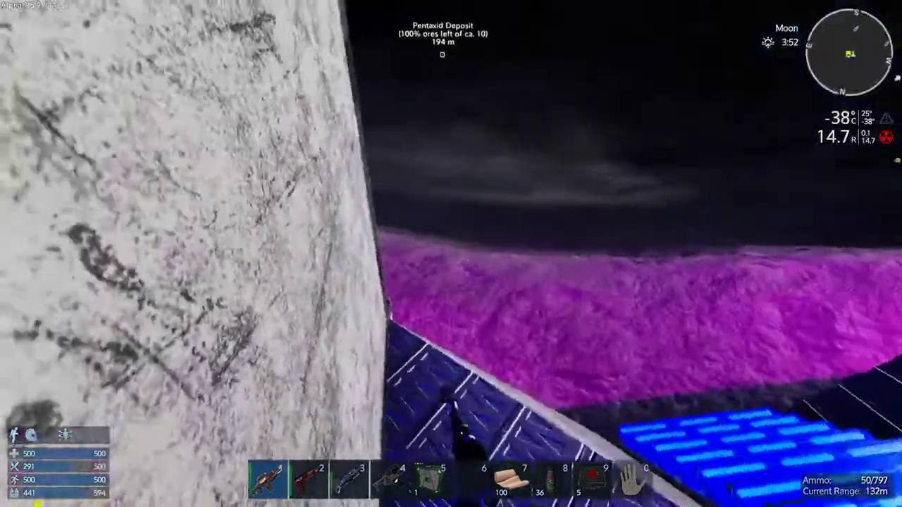
pyautogui.press('v')
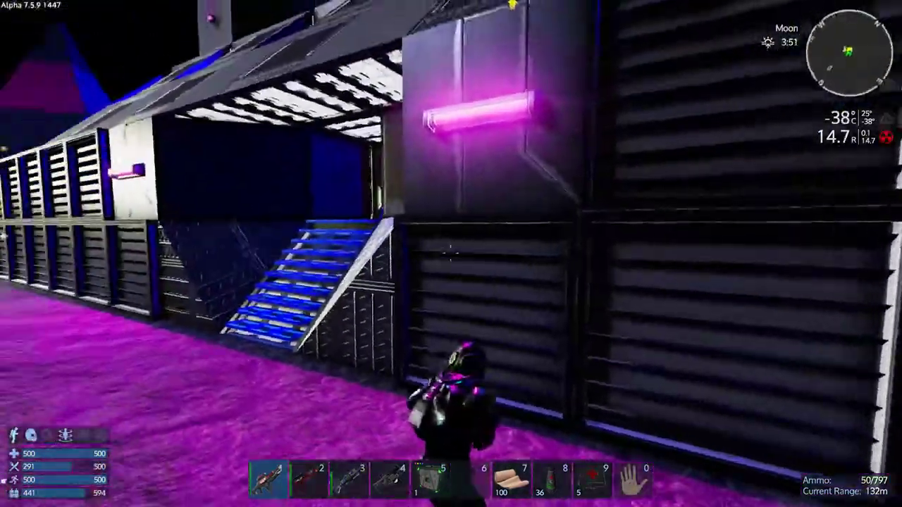
pyautogui.press('w')
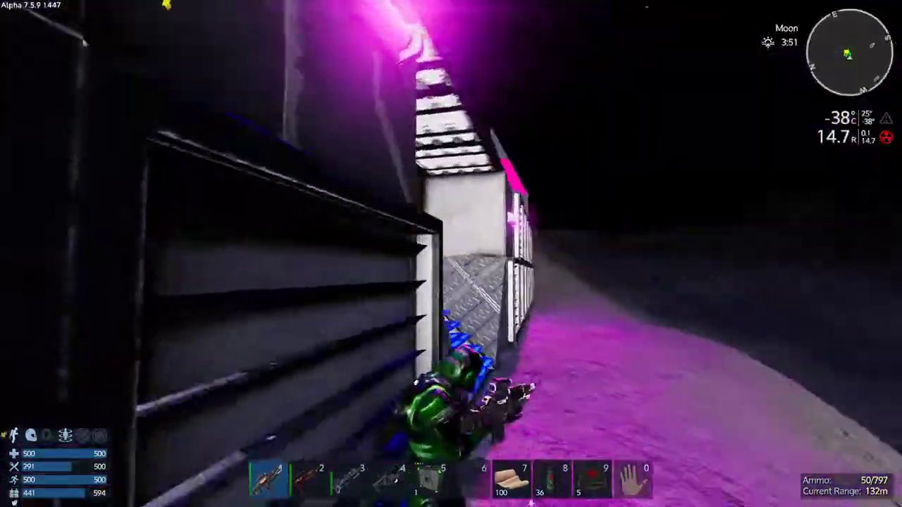
pyautogui.press('w')
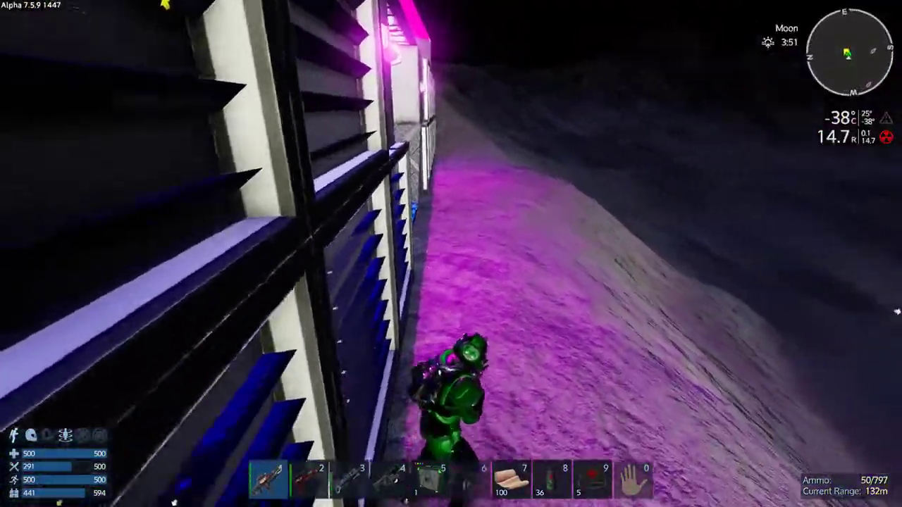
pyautogui.press('w')
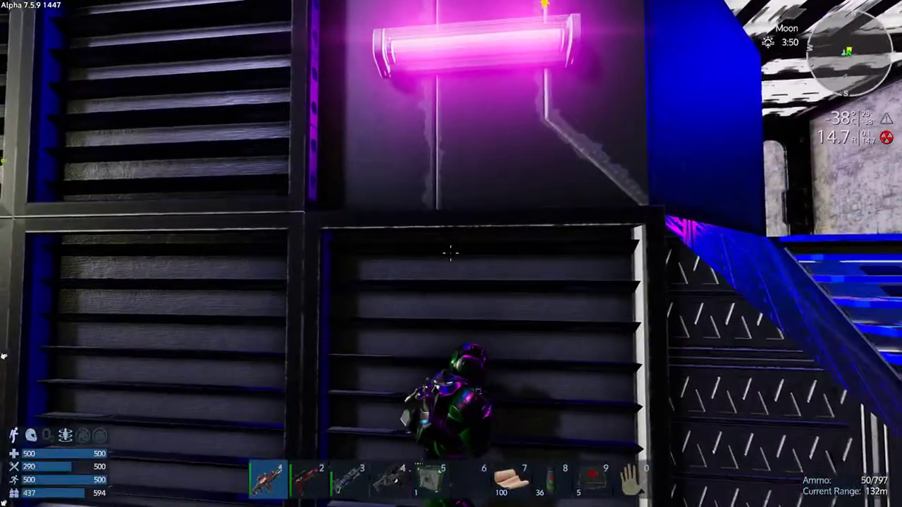
pyautogui.press('w')
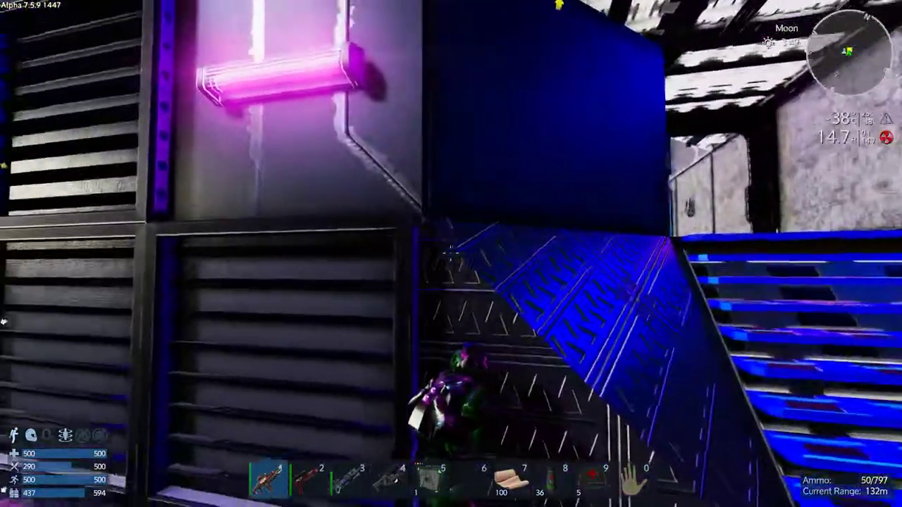
pyautogui.press('w')
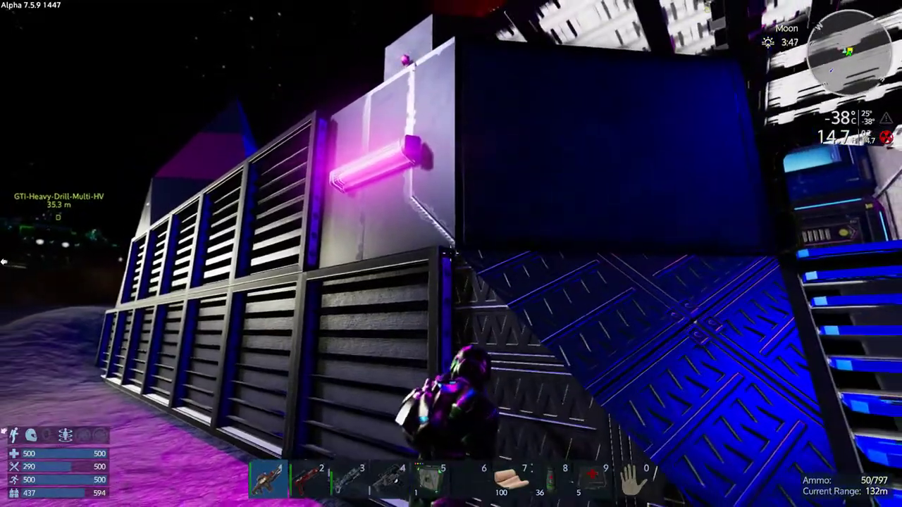
pyautogui.press('w')
pyautogui.press('w')
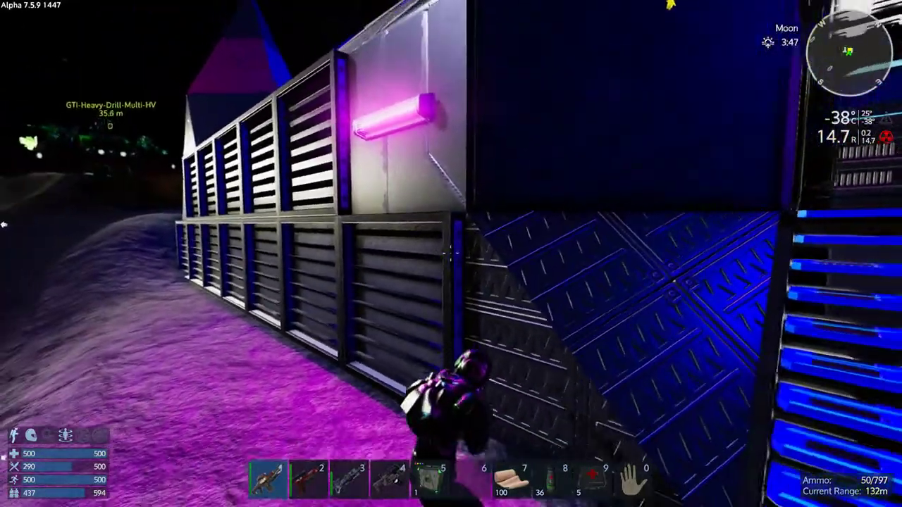
pyautogui.press('w')
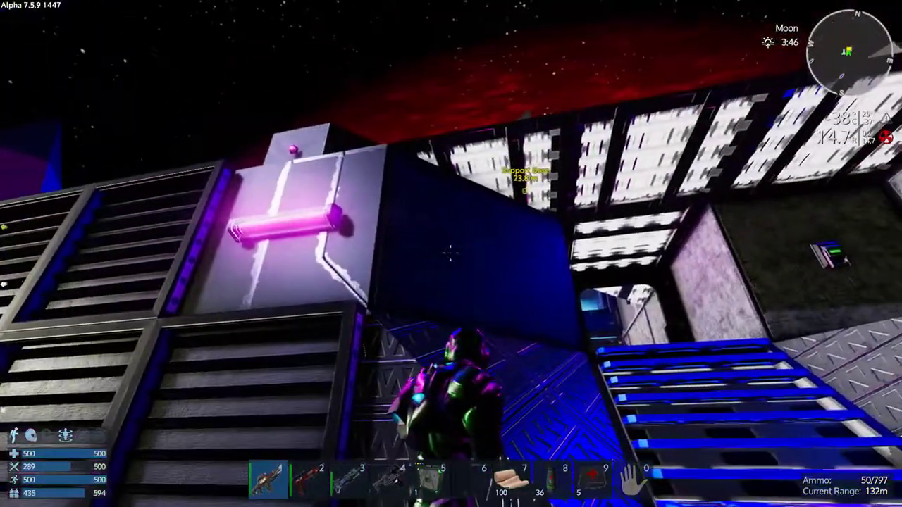
pyautogui.press('w')
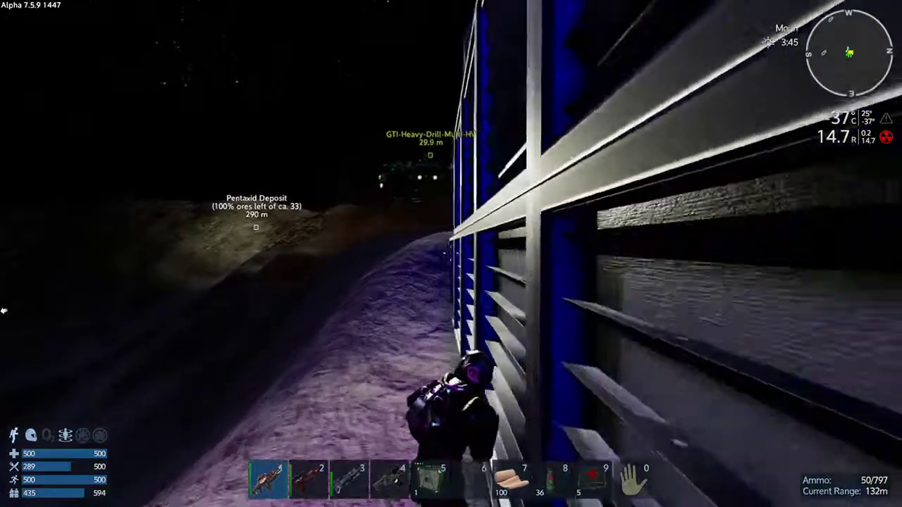
# Round the base corner, climb onto the green drill vehicle and take its pilot seat
pyautogui.press('w')
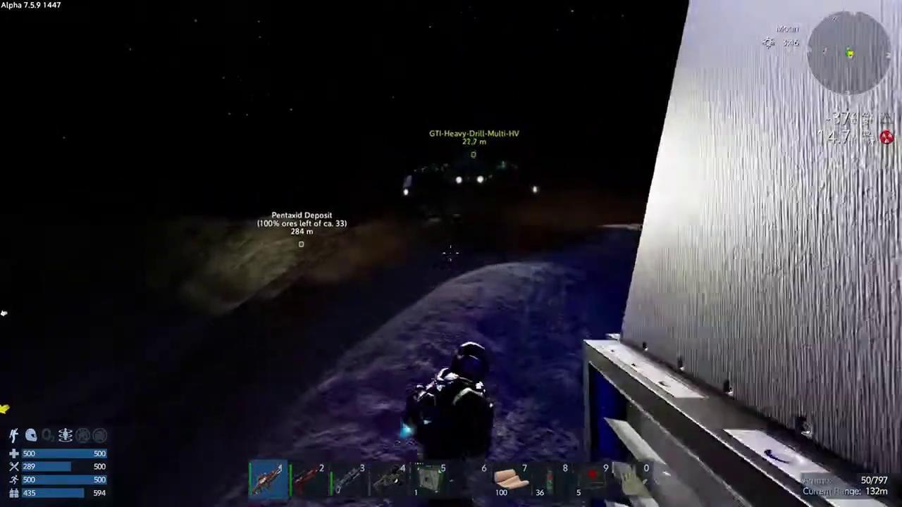
pyautogui.press('w')
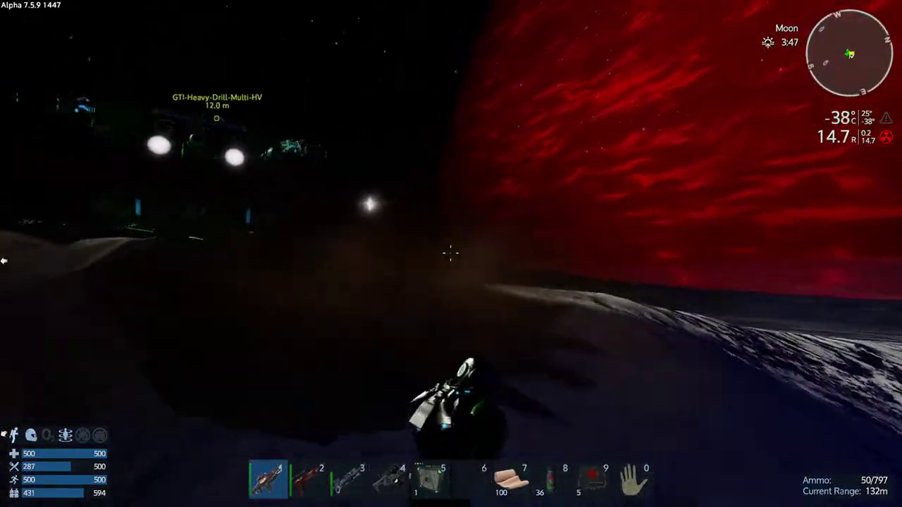
pyautogui.press('space')
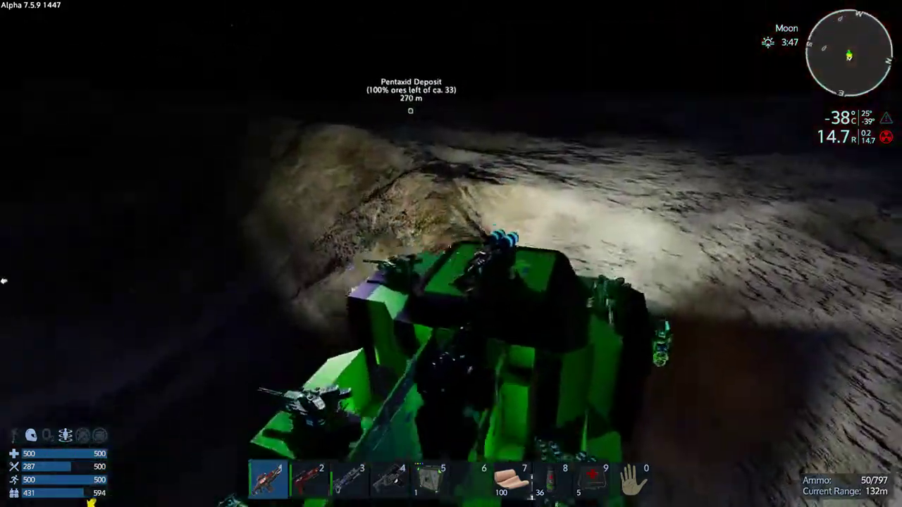
pyautogui.press('w')
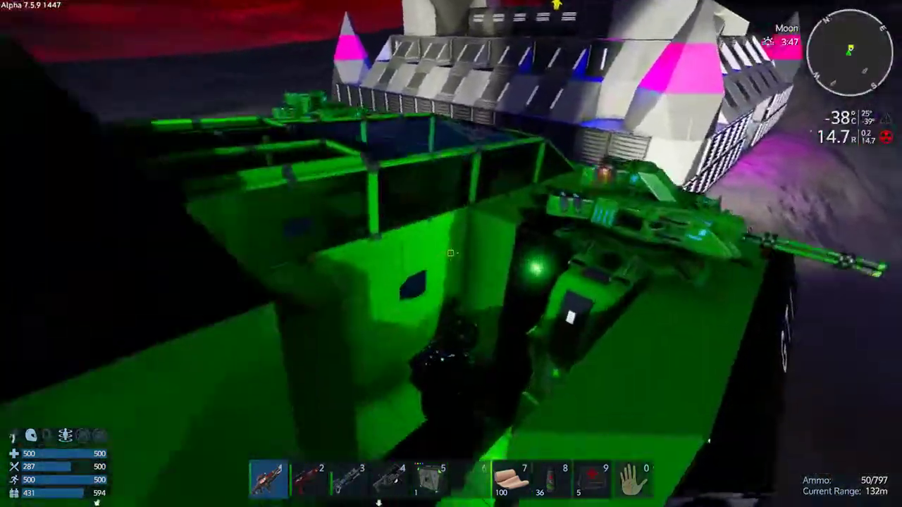
pyautogui.press('w')
pyautogui.press('w')
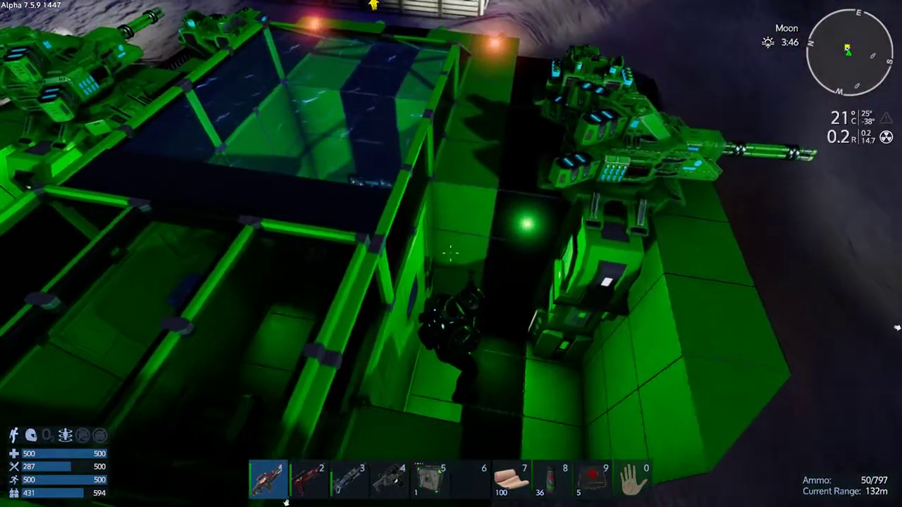
pyautogui.press('w')
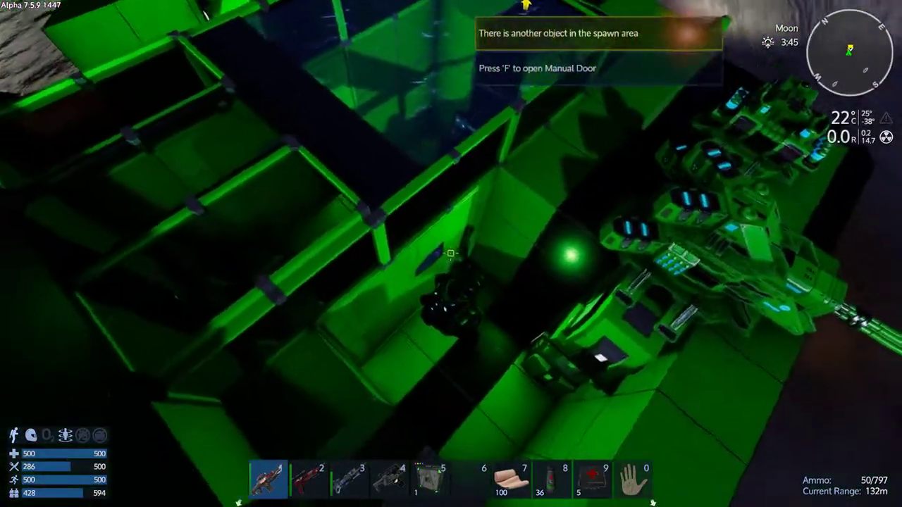
pyautogui.press('f')
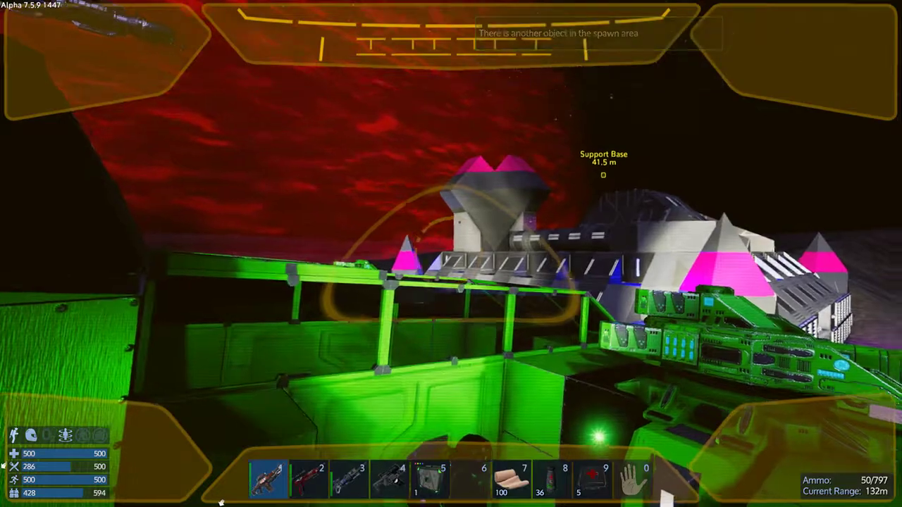
# Open and close the inventory, look toward the blue console, and switch to the overhead view
pyautogui.press('Tab')
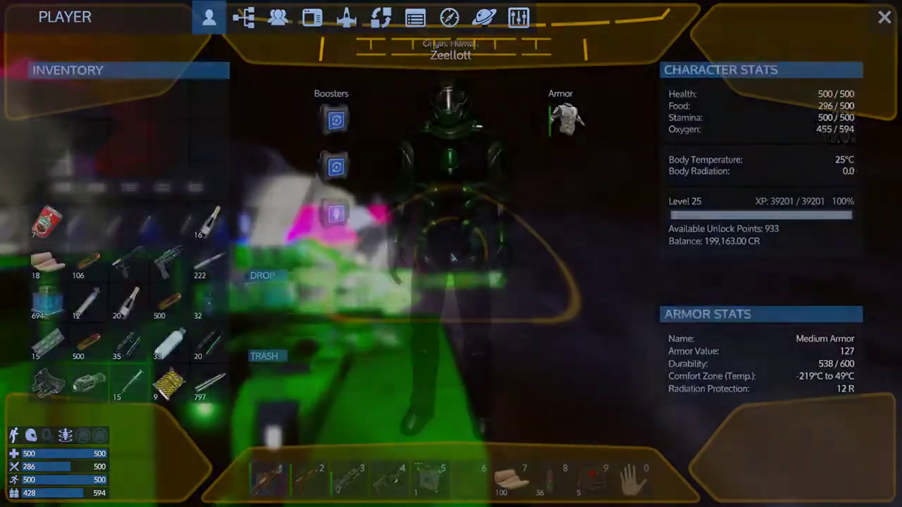
pyautogui.press('Tab')
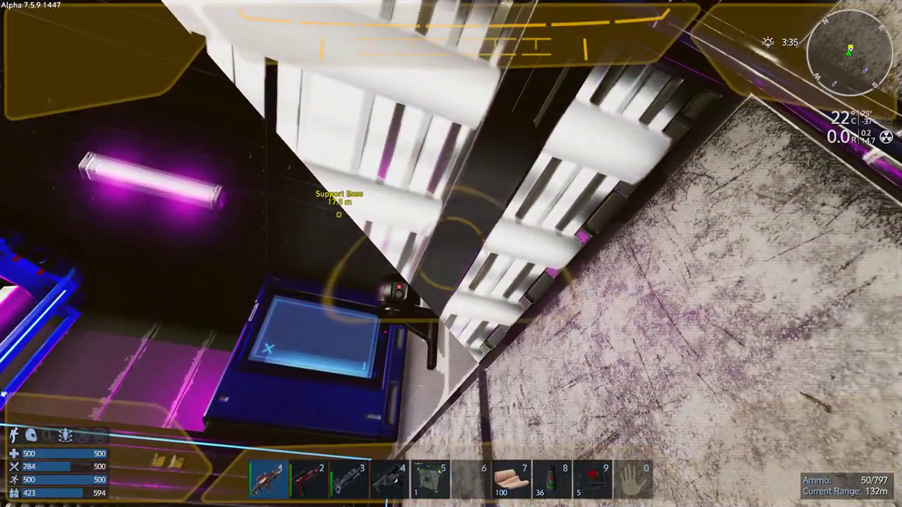
pyautogui.press('w')
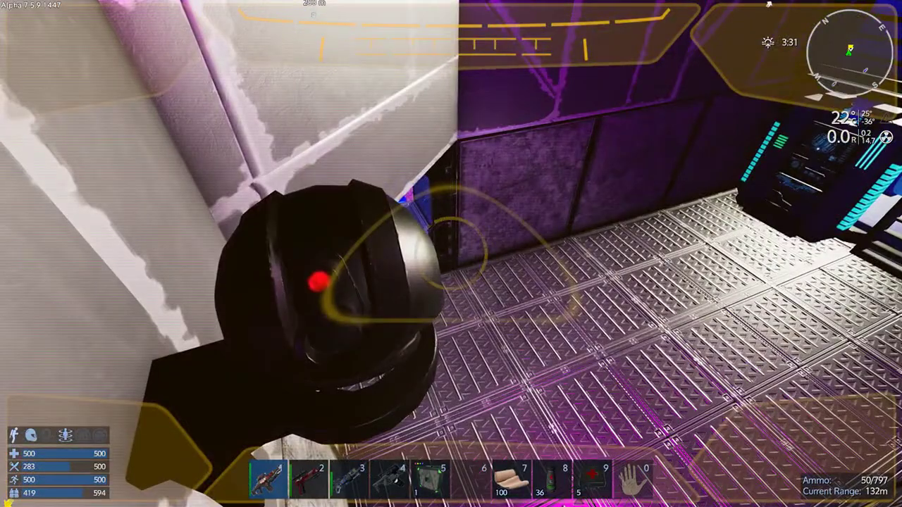
pyautogui.press('v')
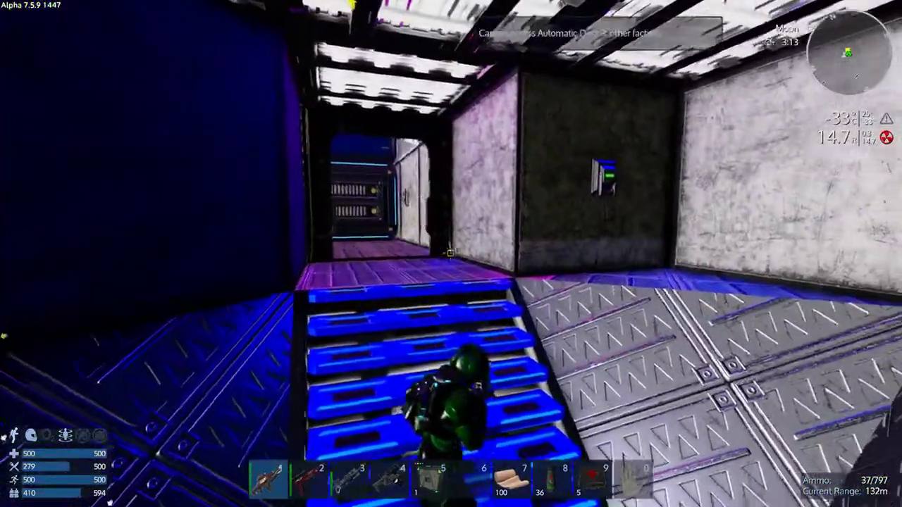
# Climb the blue stairs onto the pink floor and walk through the corridor doorway into storage
pyautogui.press('w')
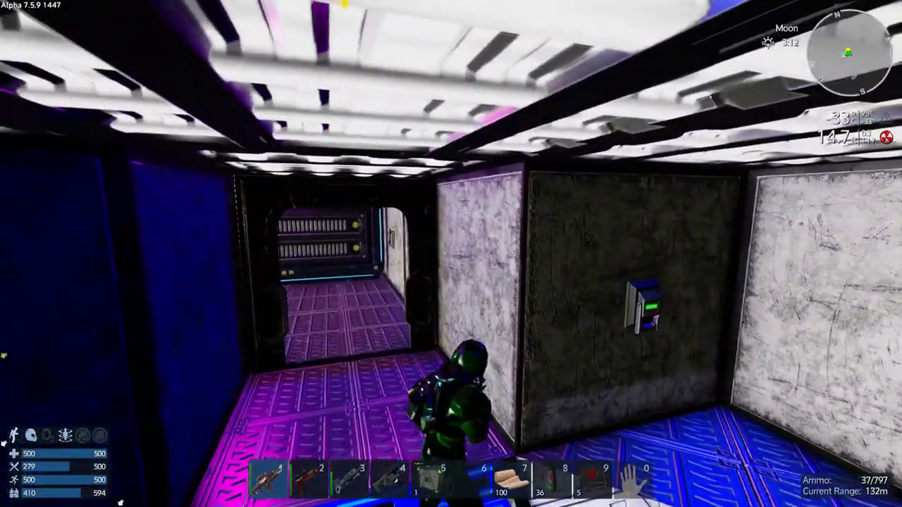
pyautogui.press('w')
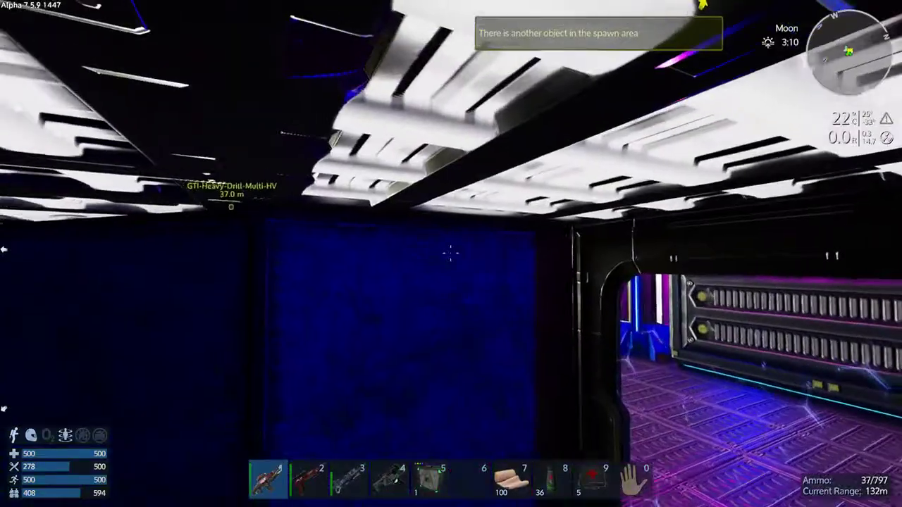
pyautogui.press('v')
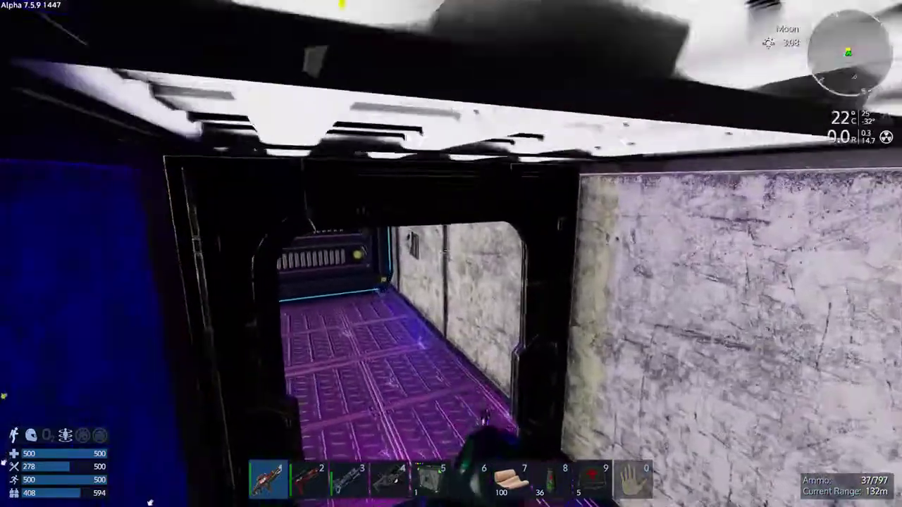
pyautogui.press('w')
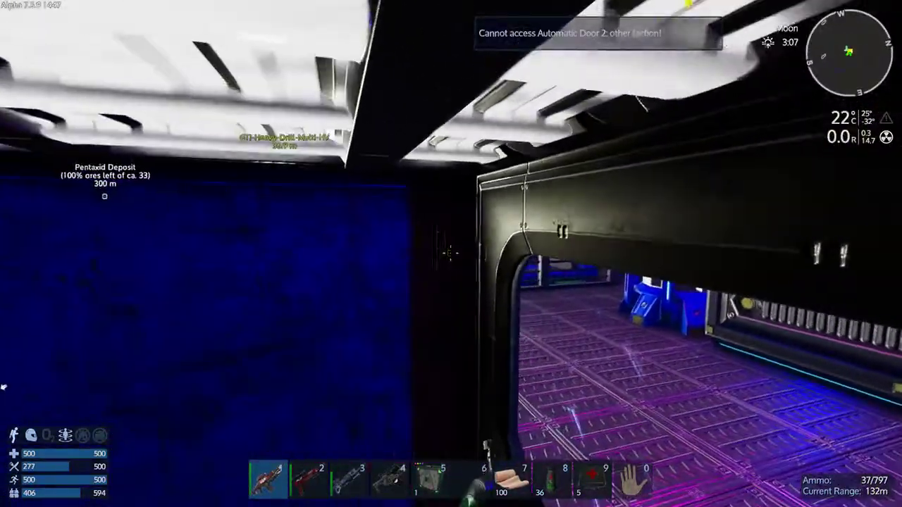
pyautogui.press('w')
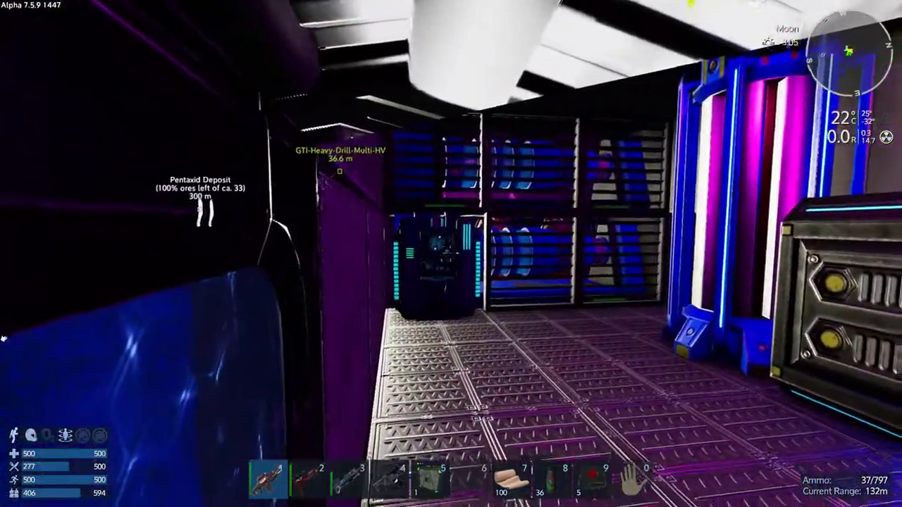
# Look around the console, column and Cargo Box 1, then walk to the locked dark doorway
pyautogui.press('d')
pyautogui.press('s')
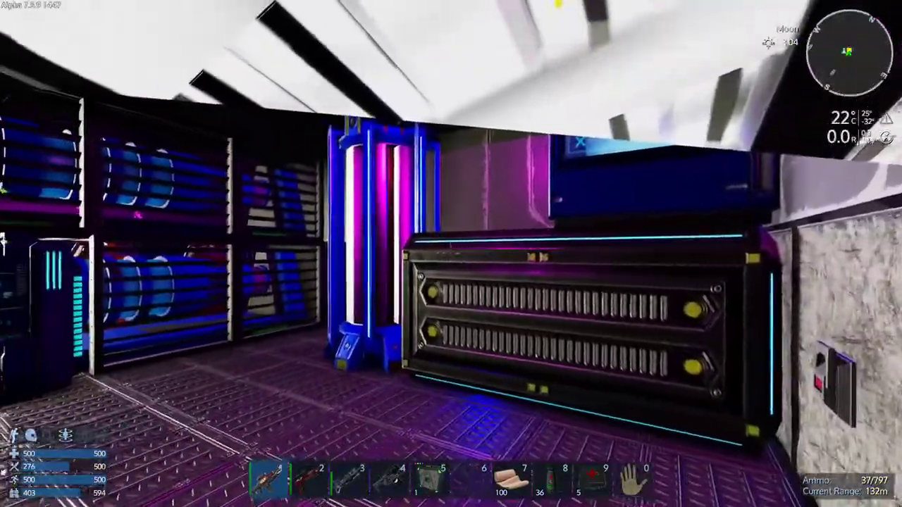
pyautogui.press('w')
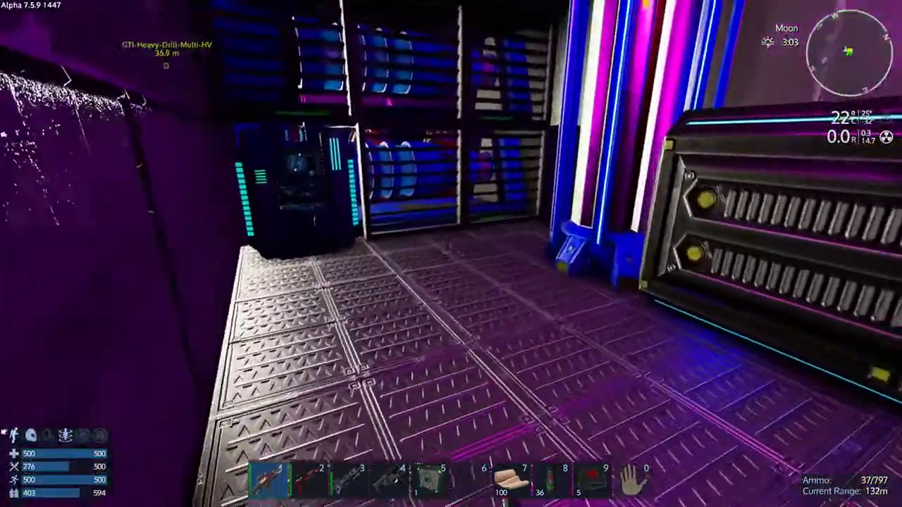
pyautogui.press('w')
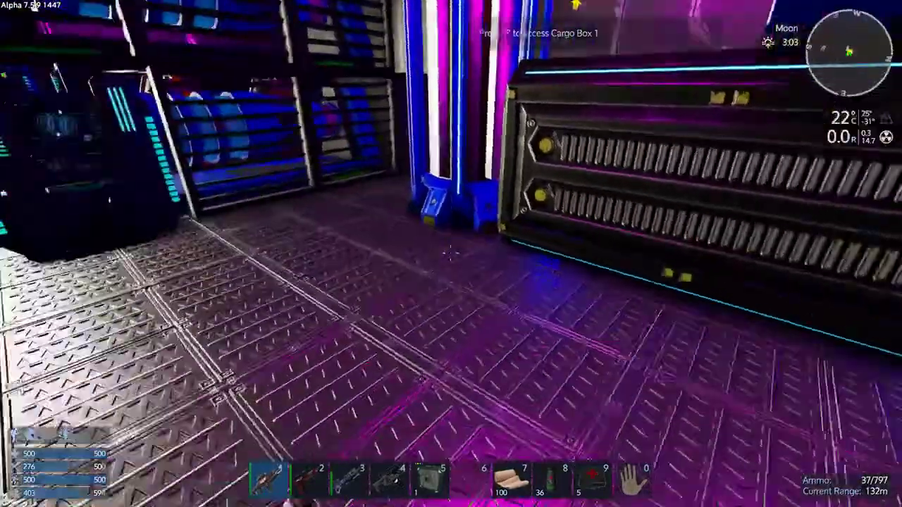
pyautogui.press('s')
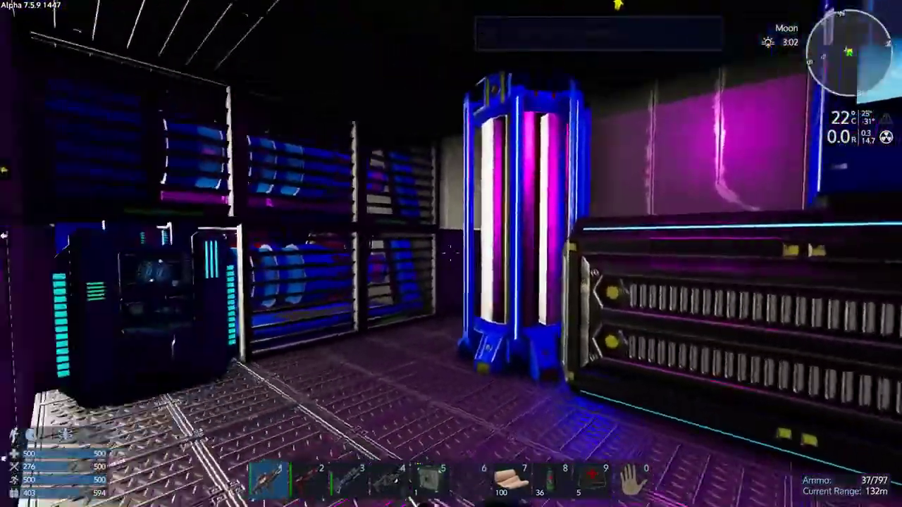
pyautogui.press('w')
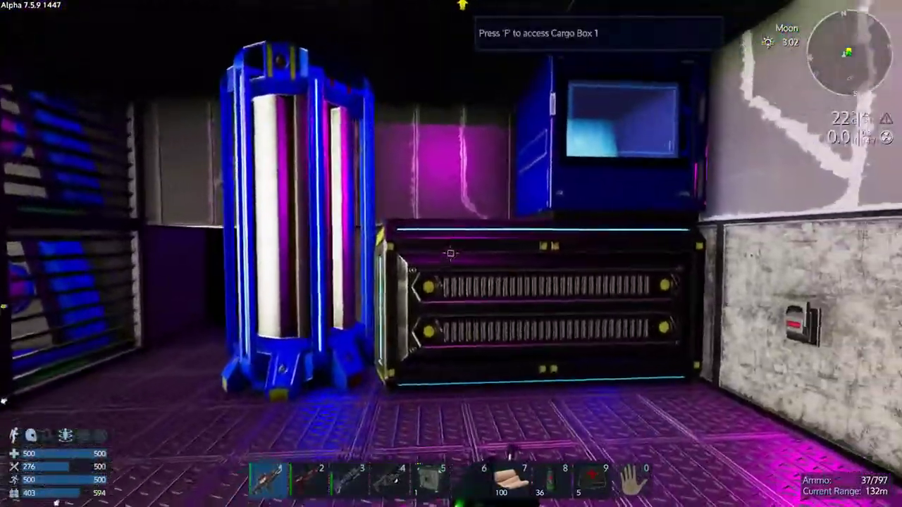
pyautogui.press('w')
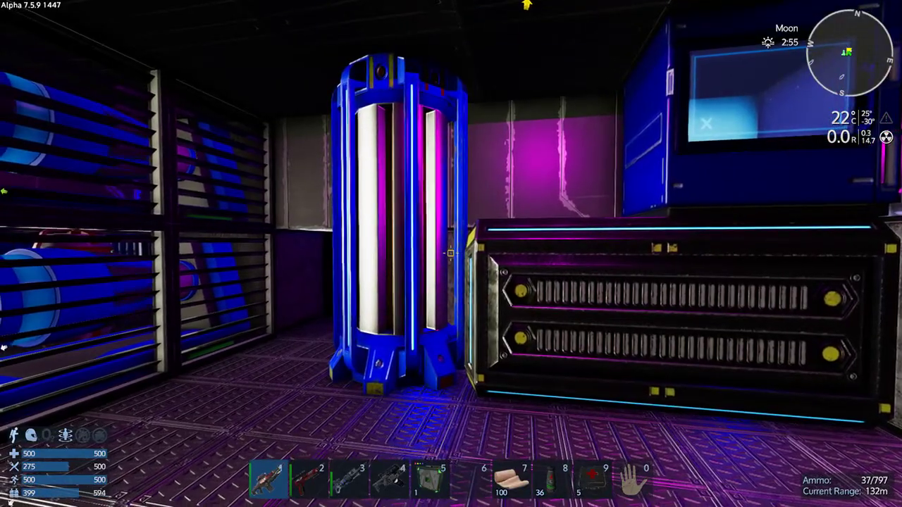
pyautogui.press('w')
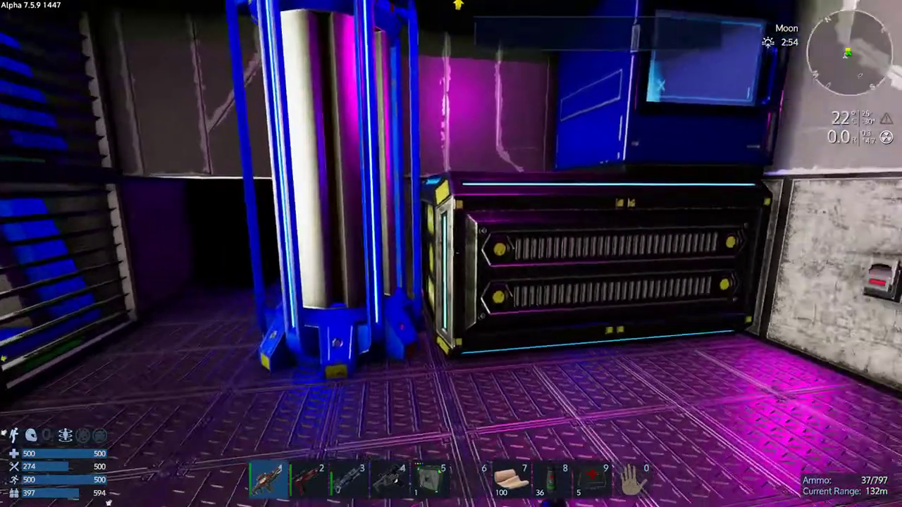
pyautogui.press('v')
pyautogui.press('w')
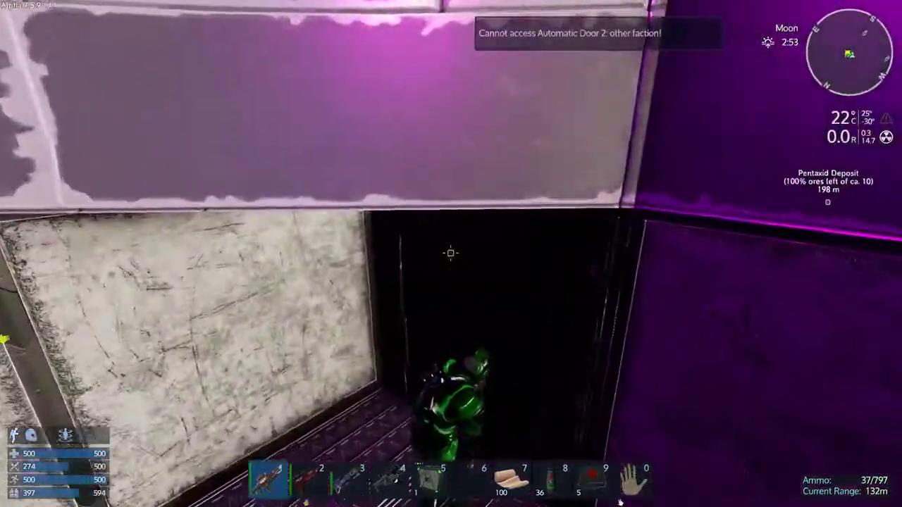
# Switch between first- and third-person views to inspect the dark room's machinery and lever
pyautogui.press('v')
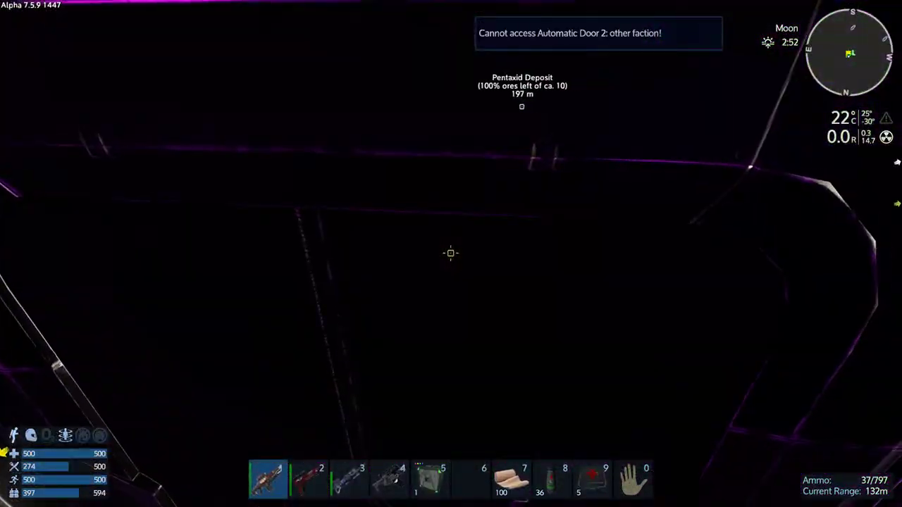
pyautogui.press('v')
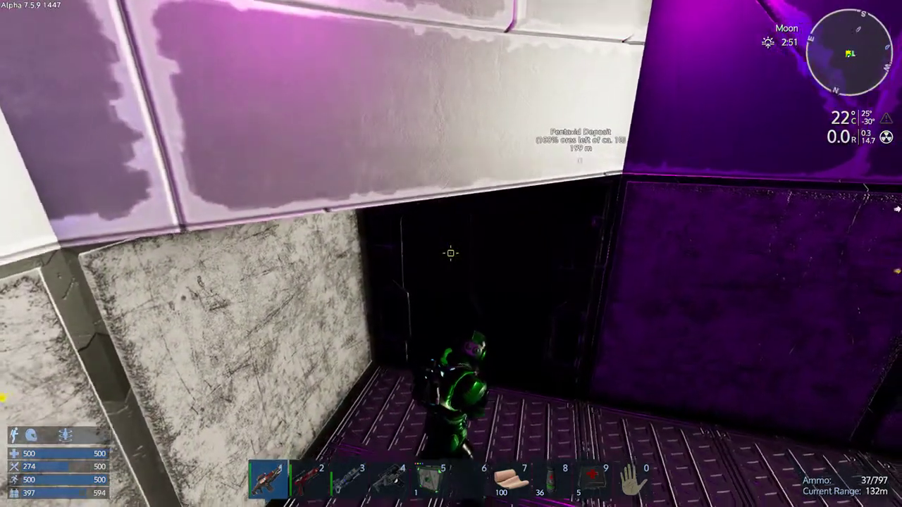
pyautogui.press('v')
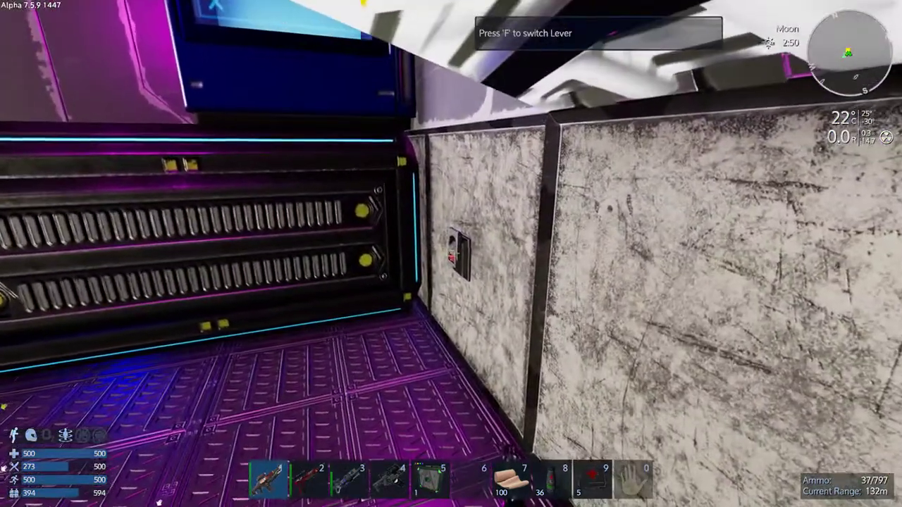
pyautogui.press('v')
pyautogui.press('v')
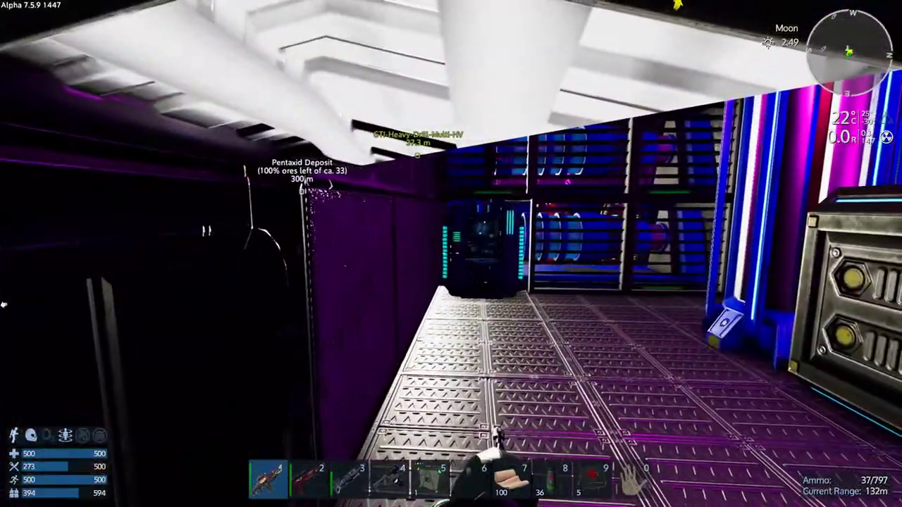
# Move to Cargo Box 1, face the locked faction door, then walk back into the storage room
pyautogui.press('w')
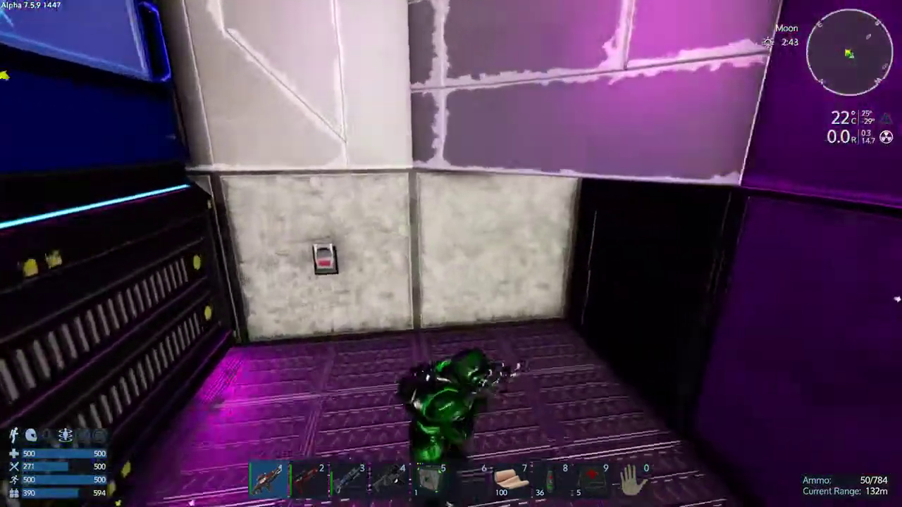
pyautogui.press('f')
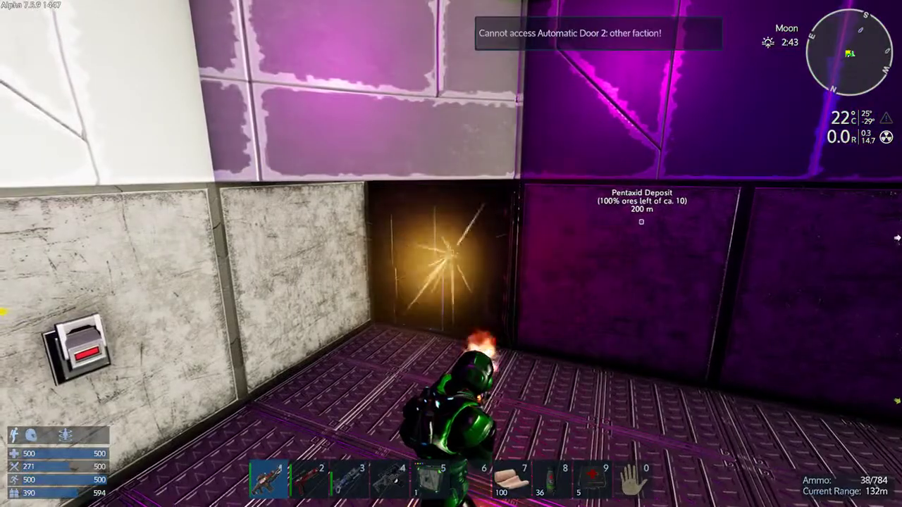
pyautogui.press('w')
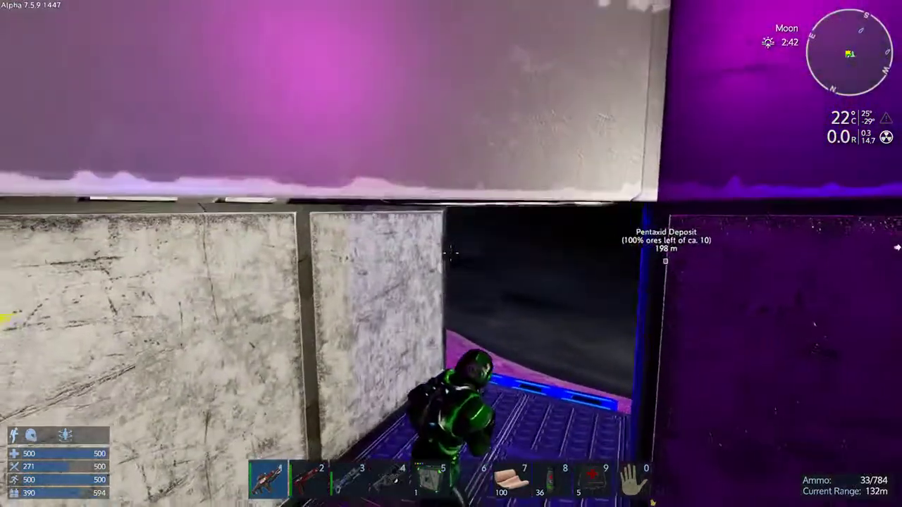
pyautogui.press('w')
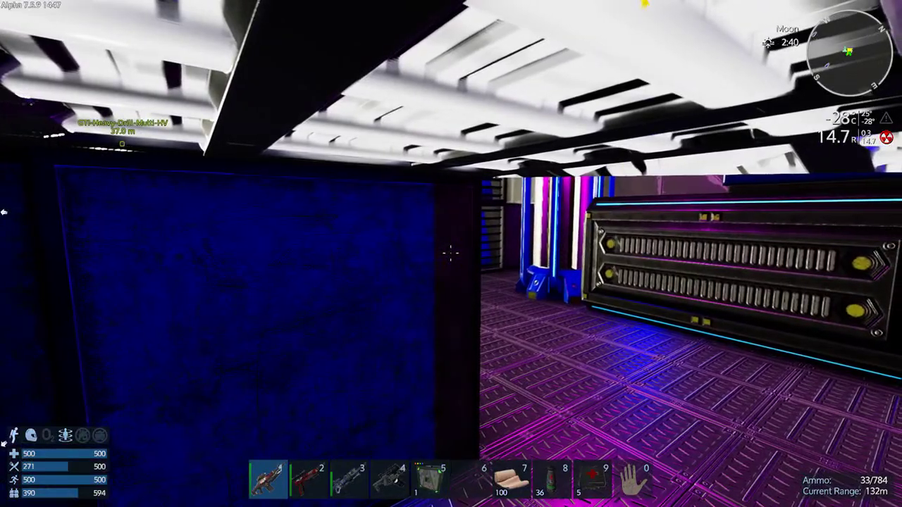
pyautogui.press('w')
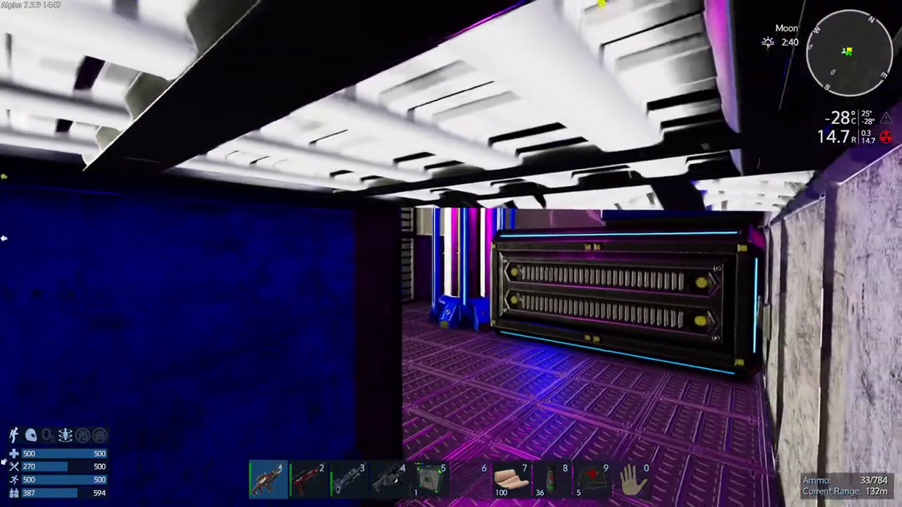
# Walk through the storage room and corridor past the drill to the base's outer wall
pyautogui.press('w')
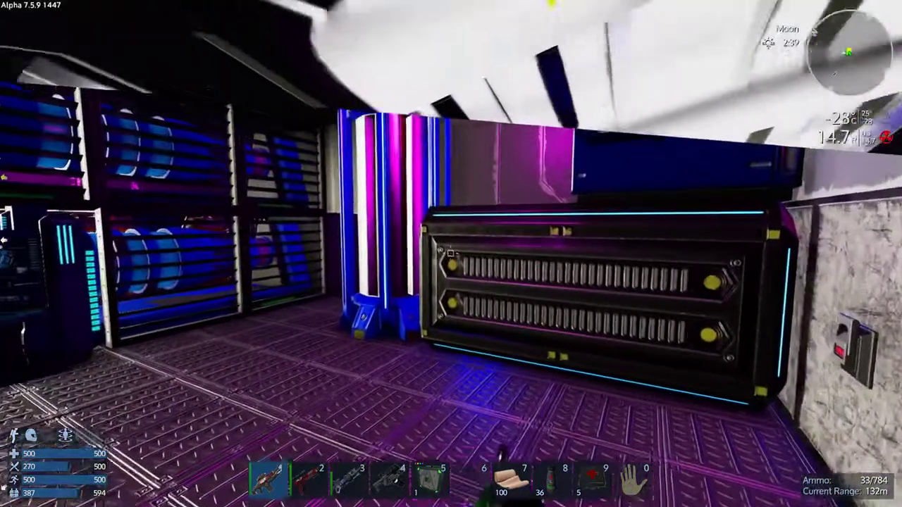
pyautogui.press('v')
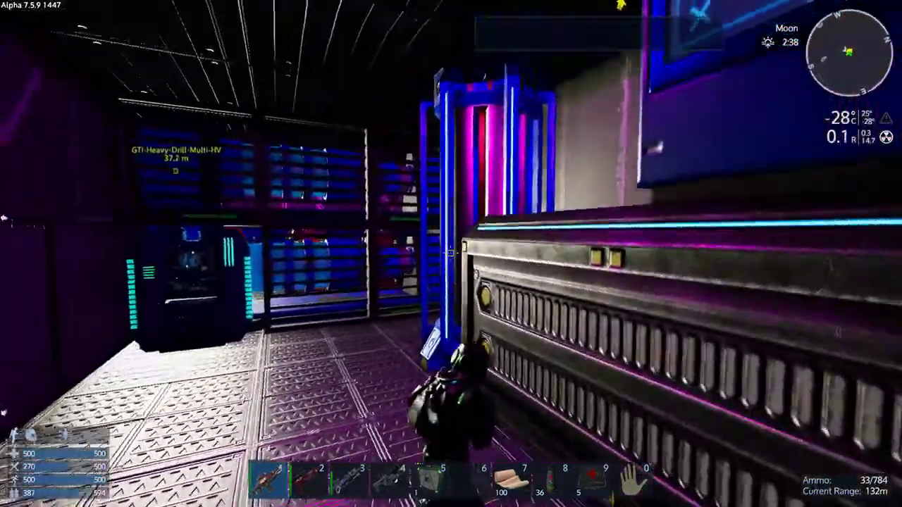
pyautogui.press('w')
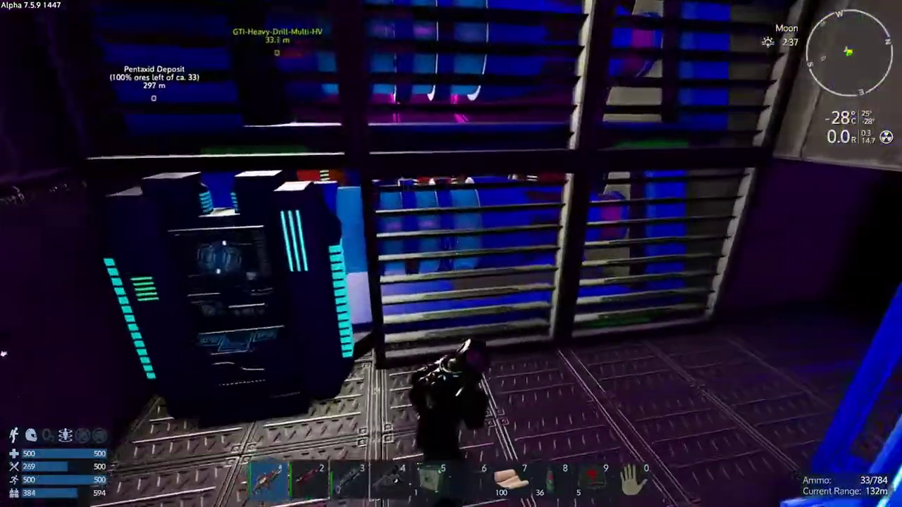
pyautogui.press('w')
# Step out of the base and walk along its outer blue wall
pyautogui.press('v')
pyautogui.press('w')
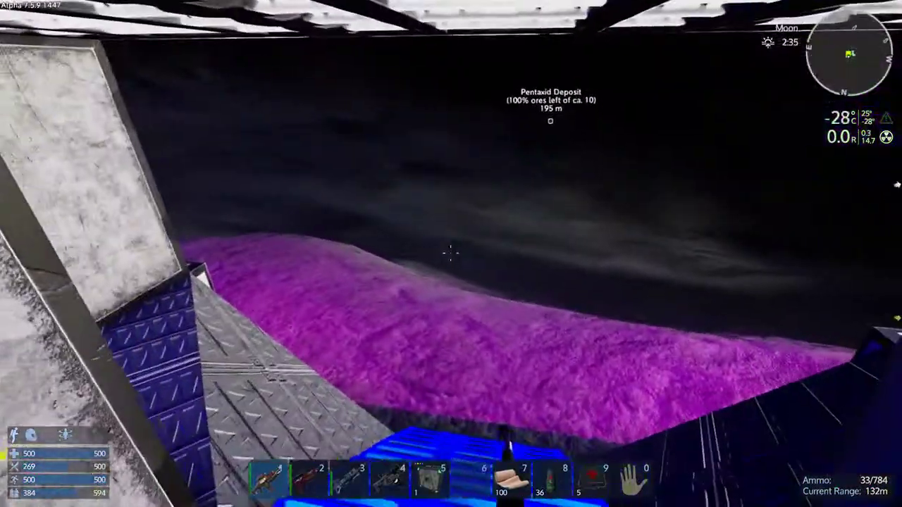
pyautogui.press('v')
pyautogui.press('w')
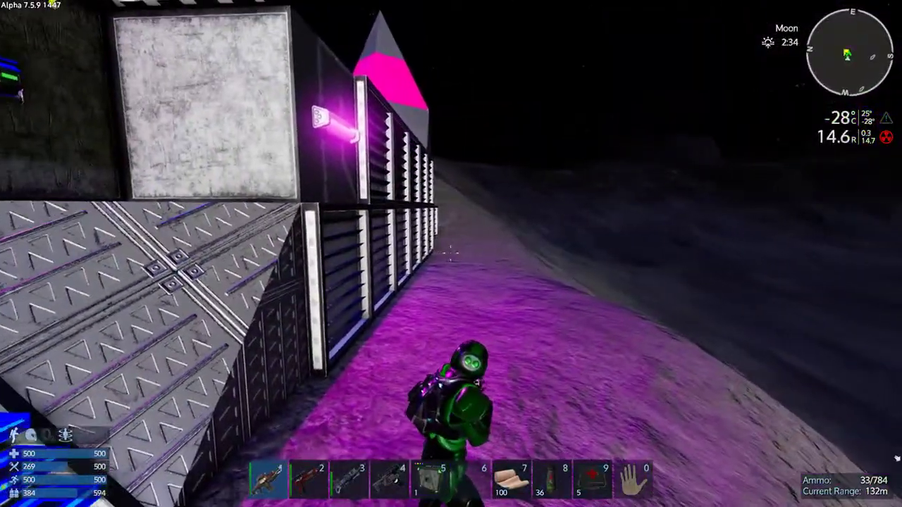
pyautogui.press('w')
pyautogui.press('w')
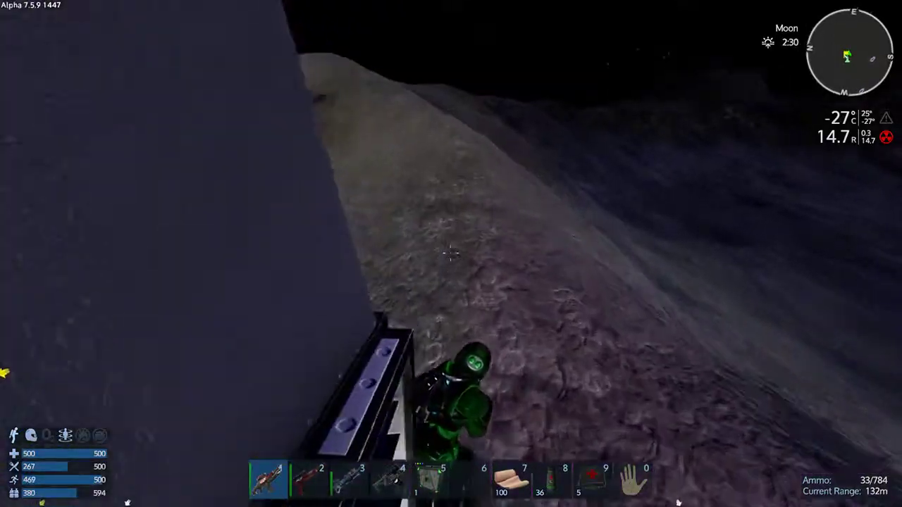
pyautogui.press('w')
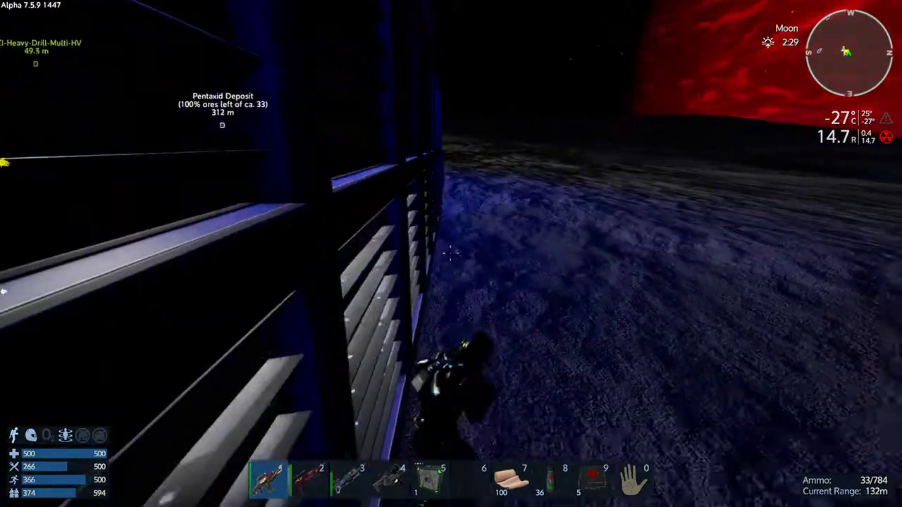
pyautogui.press('w')
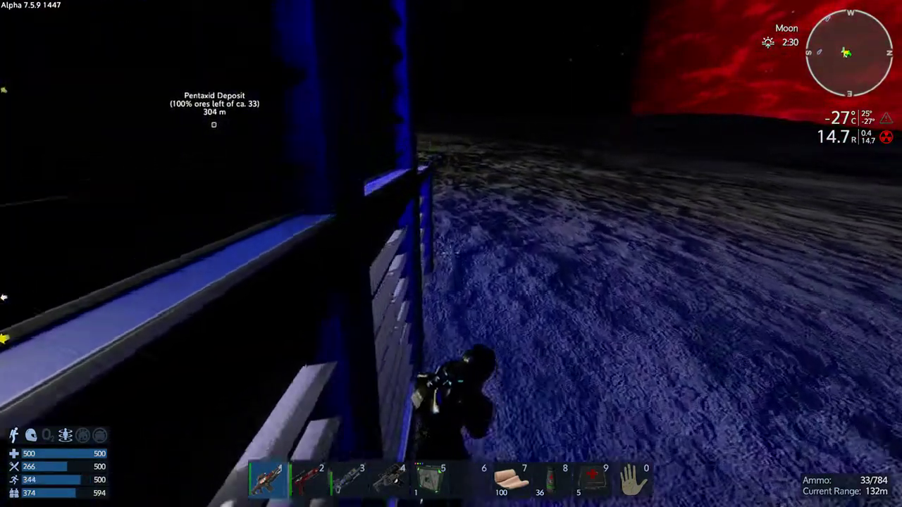
pyautogui.press('w')
pyautogui.press('w')
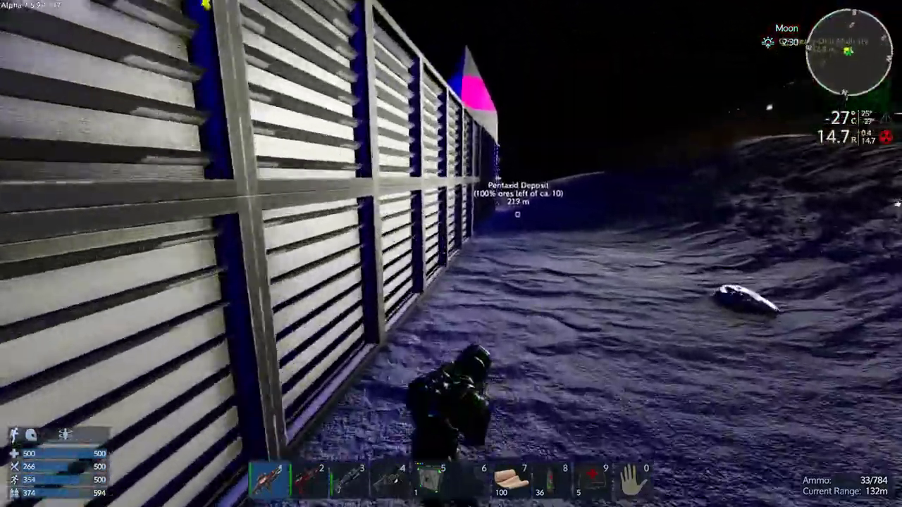
# Continue beside the louvered wall past the blue stairs, then sprint toward the drill vessel
pyautogui.press('w')
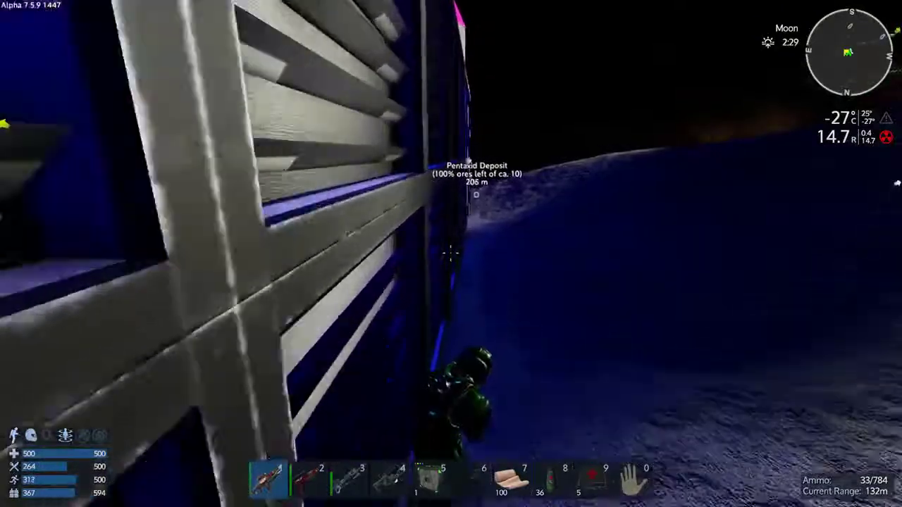
pyautogui.press('w')
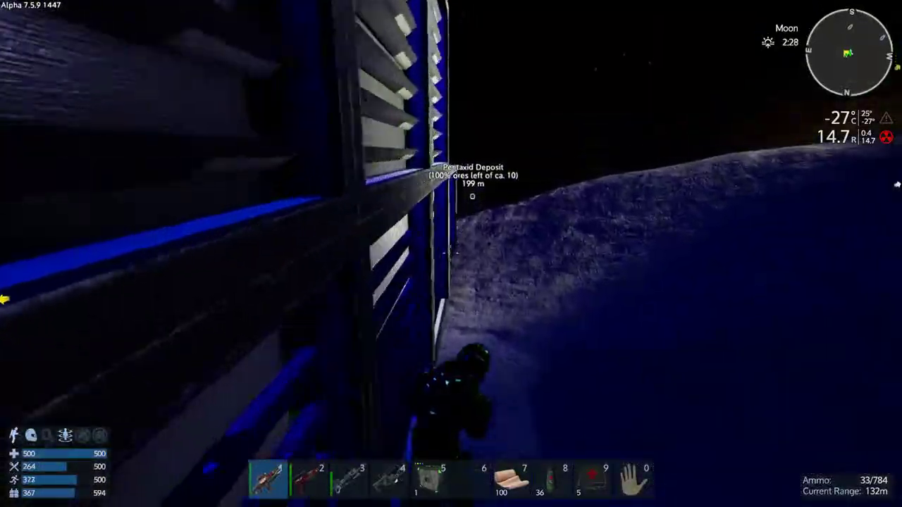
pyautogui.press('w')
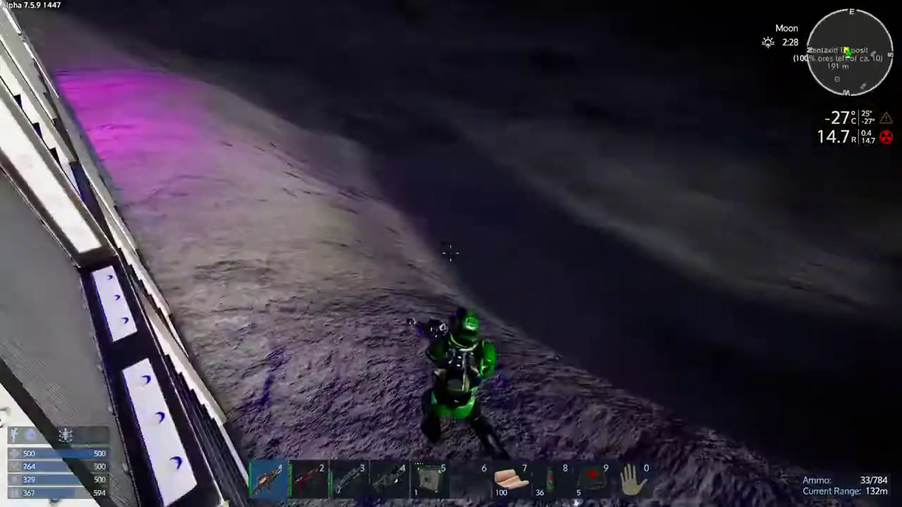
pyautogui.press('w')
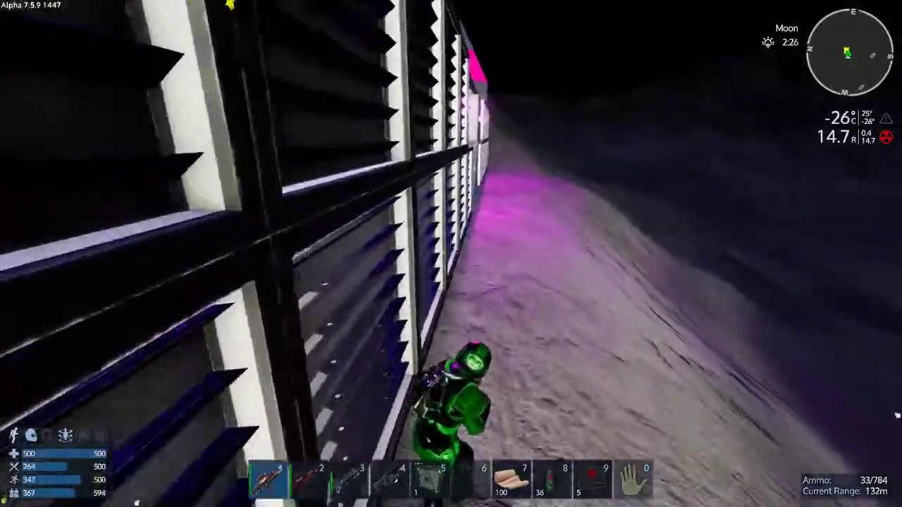
pyautogui.press('w')
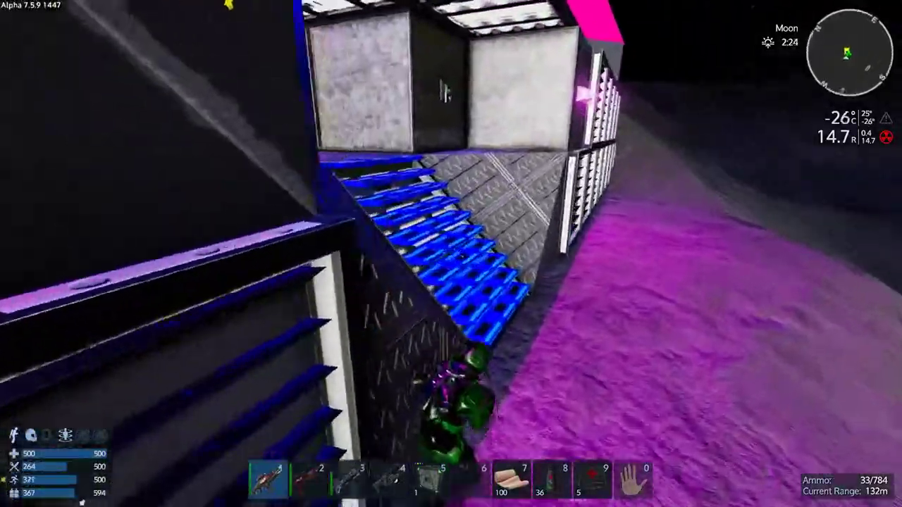
pyautogui.press('w')
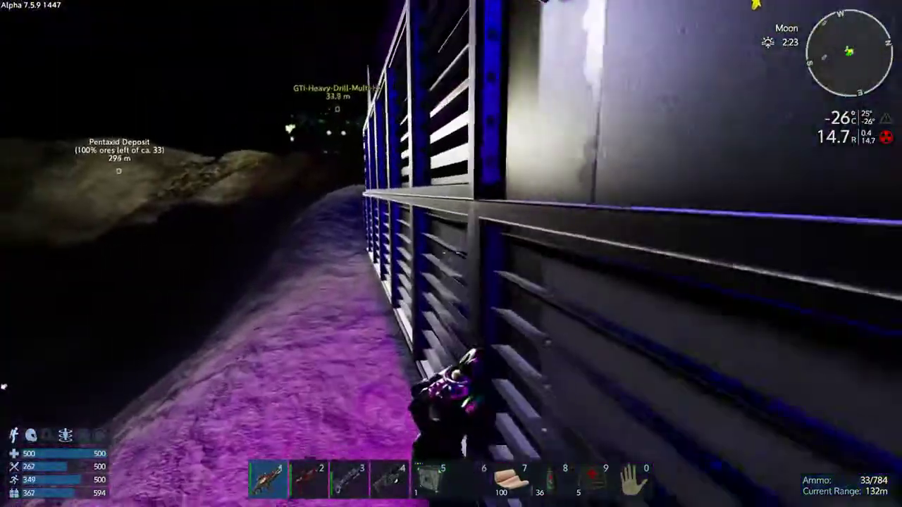
pyautogui.press('w')
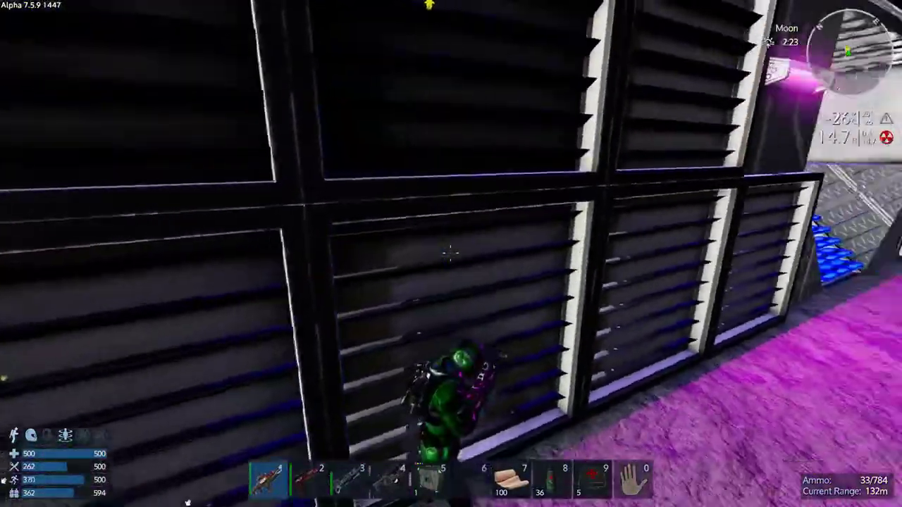
pyautogui.press('w')
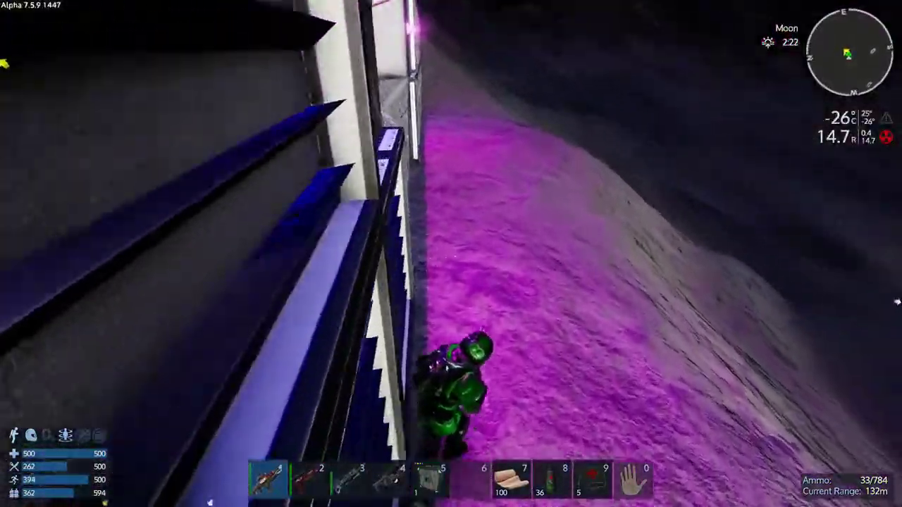
pyautogui.press('w')
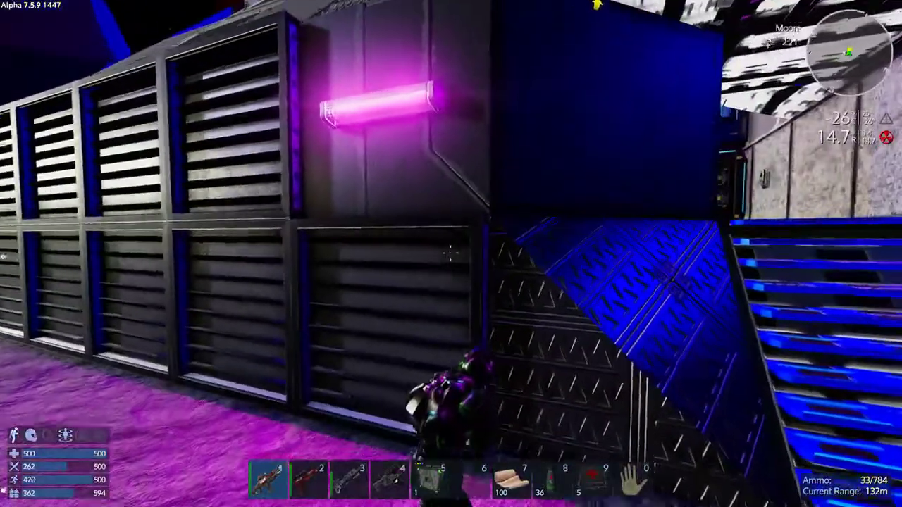
pyautogui.press('w')
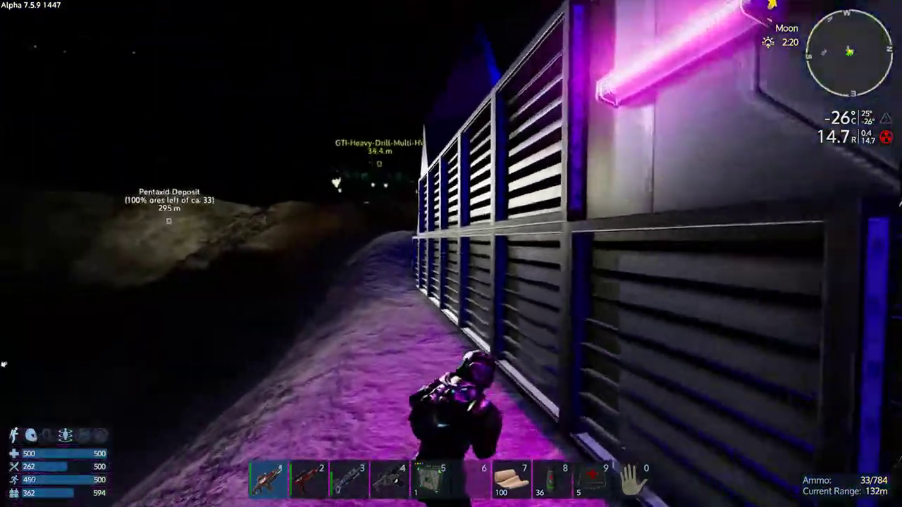
pyautogui.press('w')
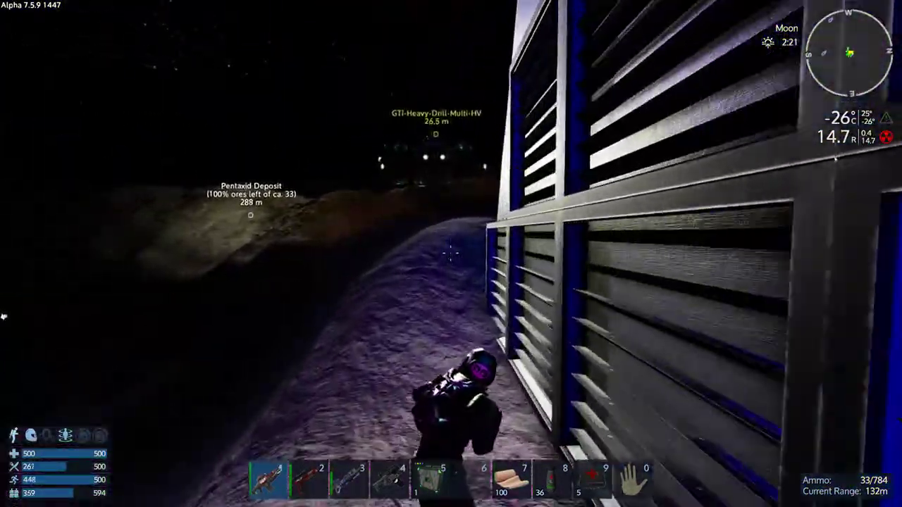
pyautogui.hotkey('shift', 'w')
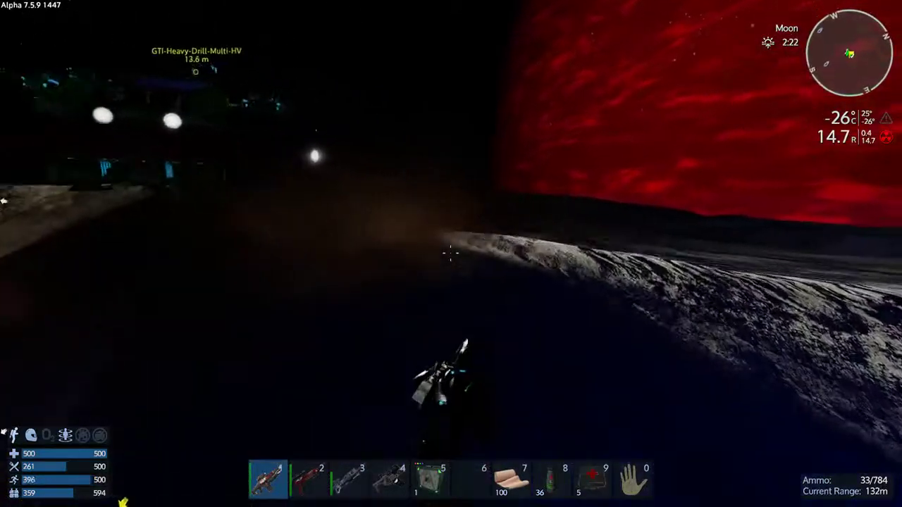
# Climb onto the green GTI drill vessel, enter through its door, and take the pilot seat
pyautogui.hotkey('shift', 'w')
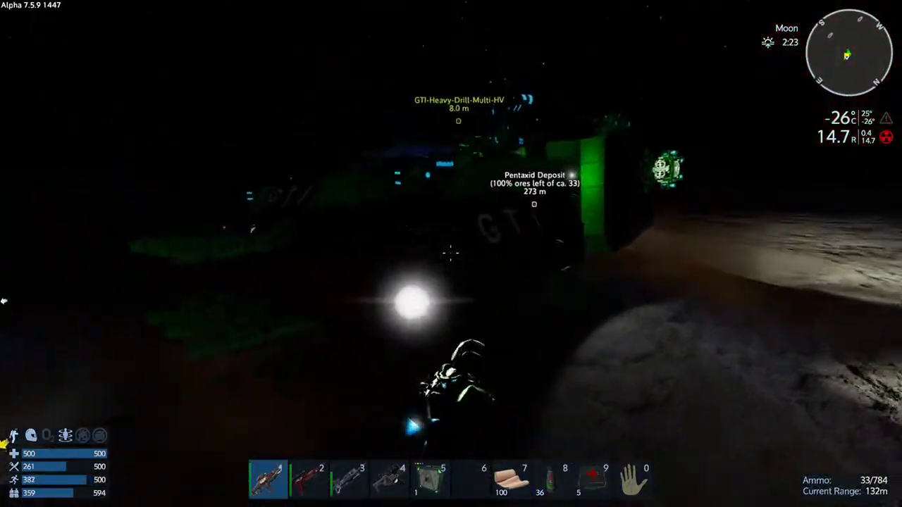
pyautogui.press('space')
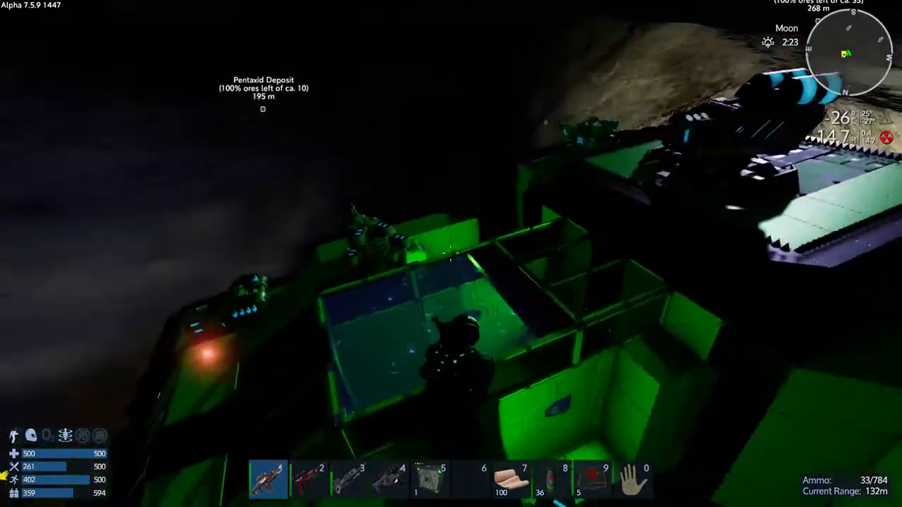
pyautogui.press('w')
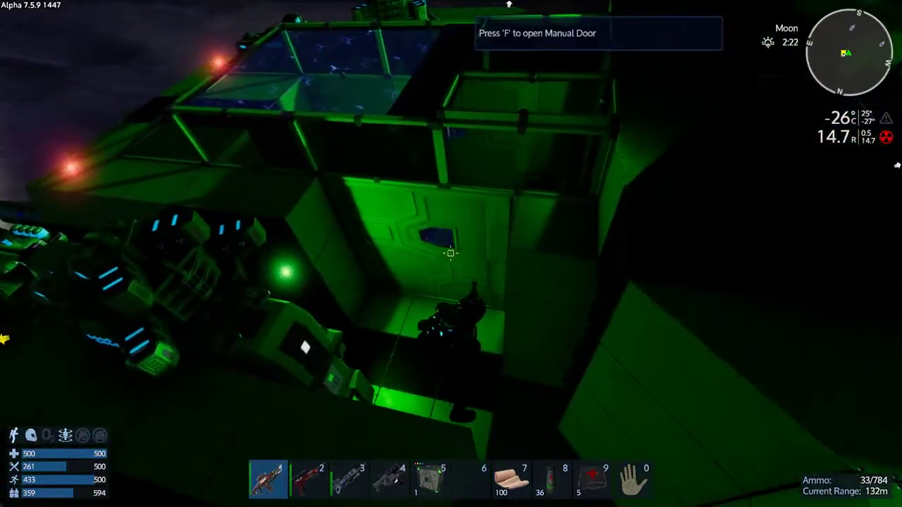
pyautogui.press('f')
pyautogui.press('w')
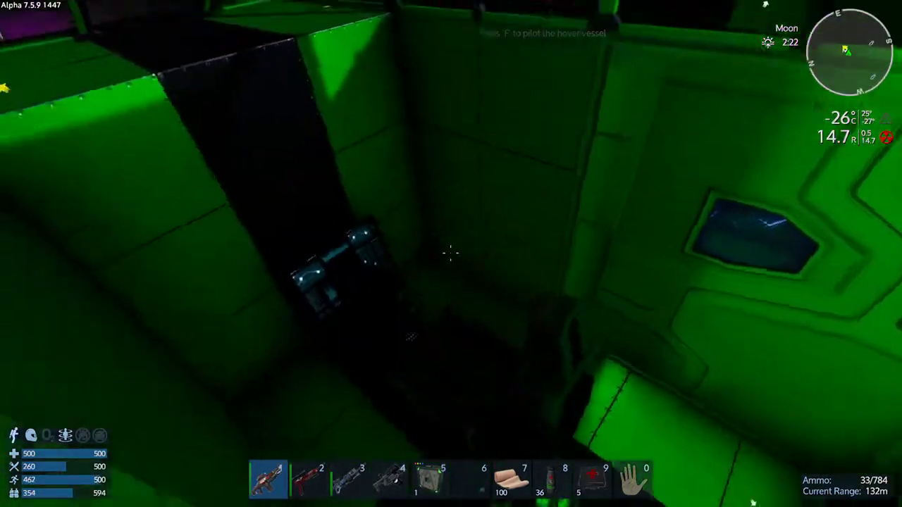
pyautogui.press('f')
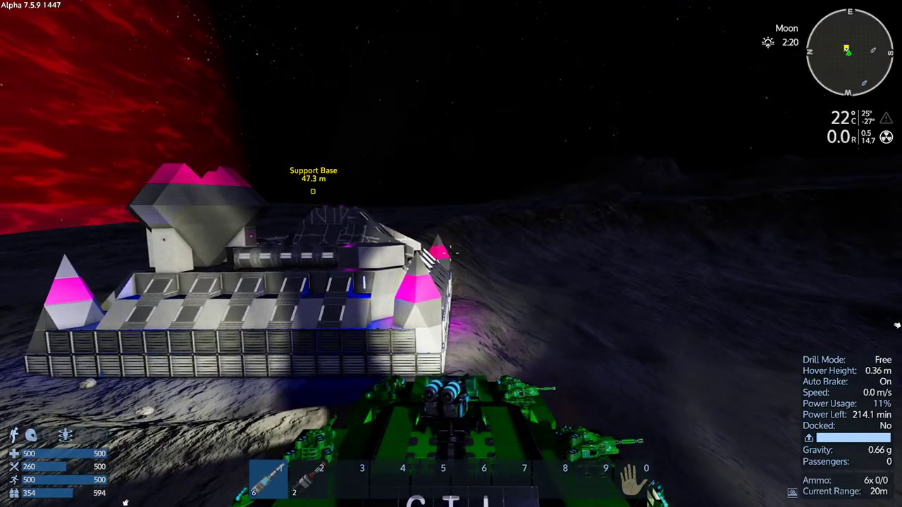
# Bring up the hover vessel's control panel, check the Devices list, then return to Main
pyautogui.press('p')
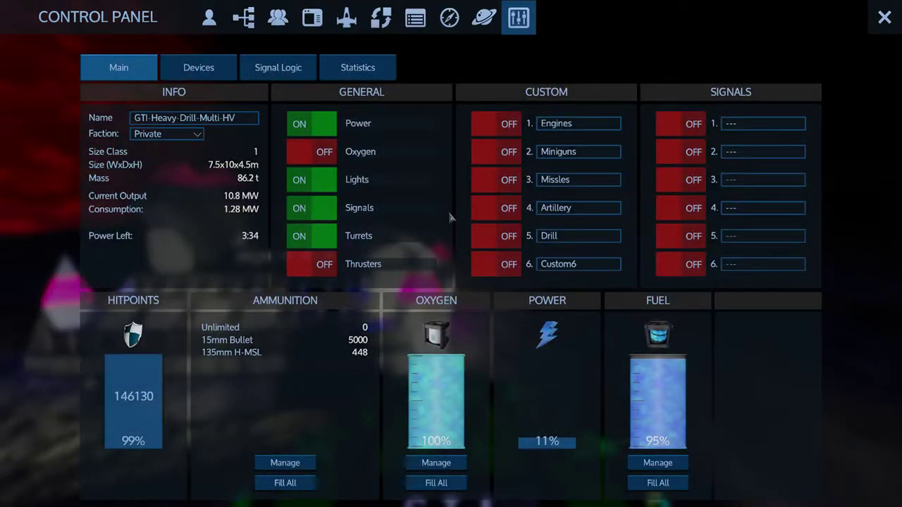
pyautogui.click(213, 71)
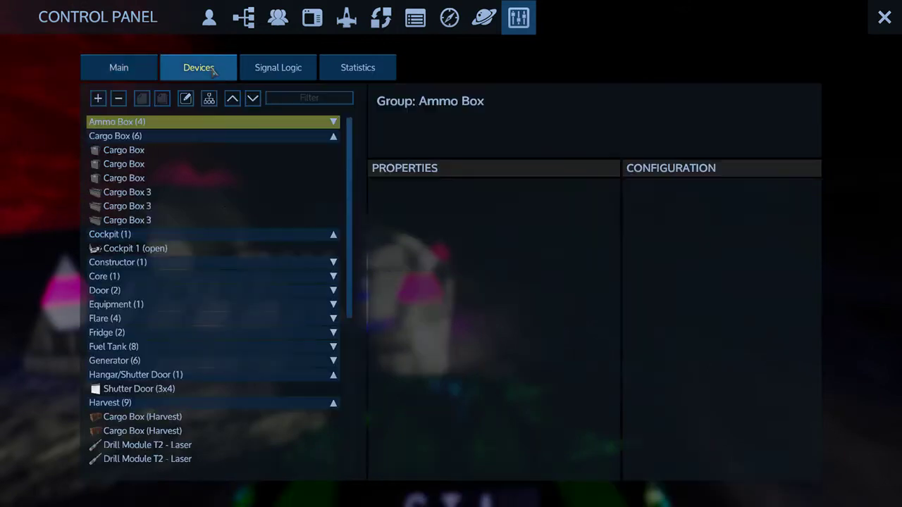
pyautogui.click(138, 75)
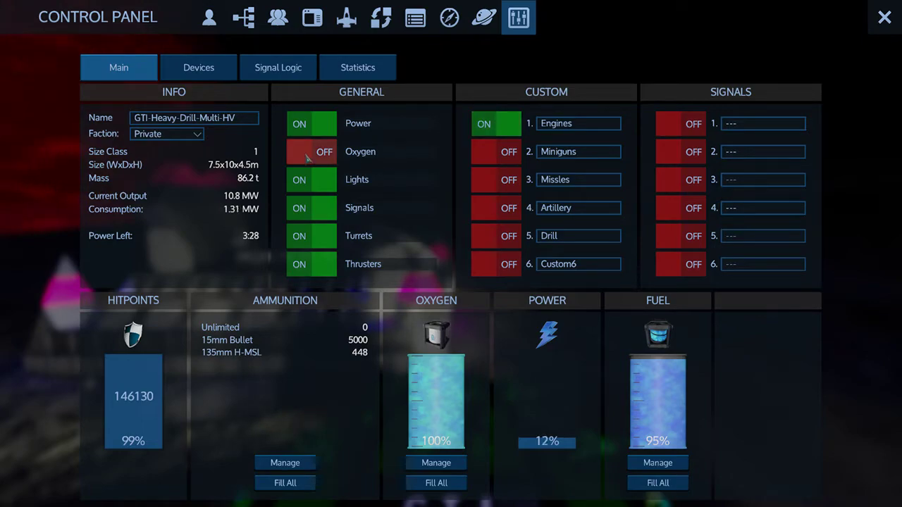
# Drive the hover vessel away from the Support Base, swing back toward it, and check the inventory
pyautogui.click(883, 19)
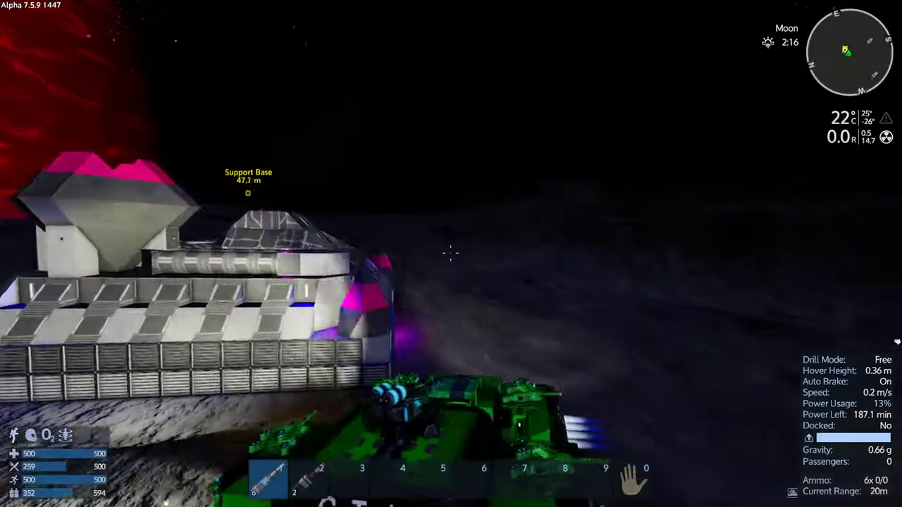
pyautogui.press('a')
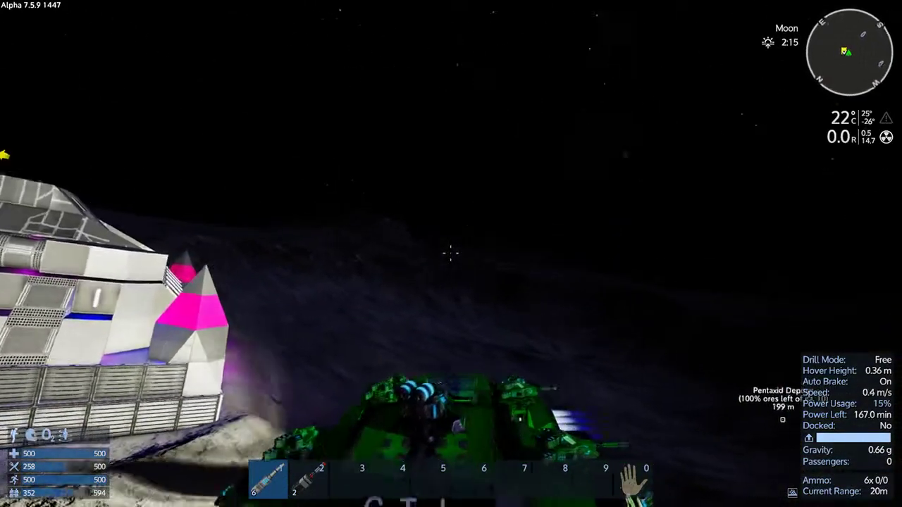
pyautogui.press('d')
pyautogui.press('w')
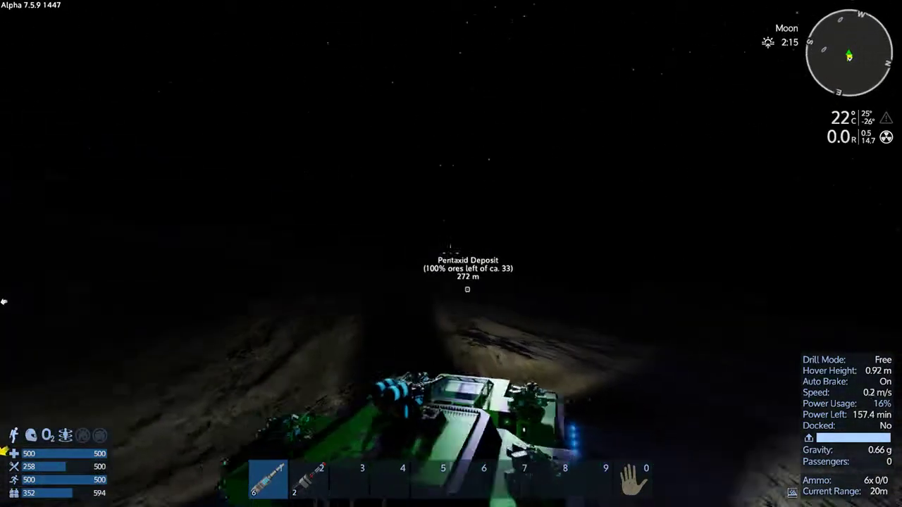
pyautogui.press('a')
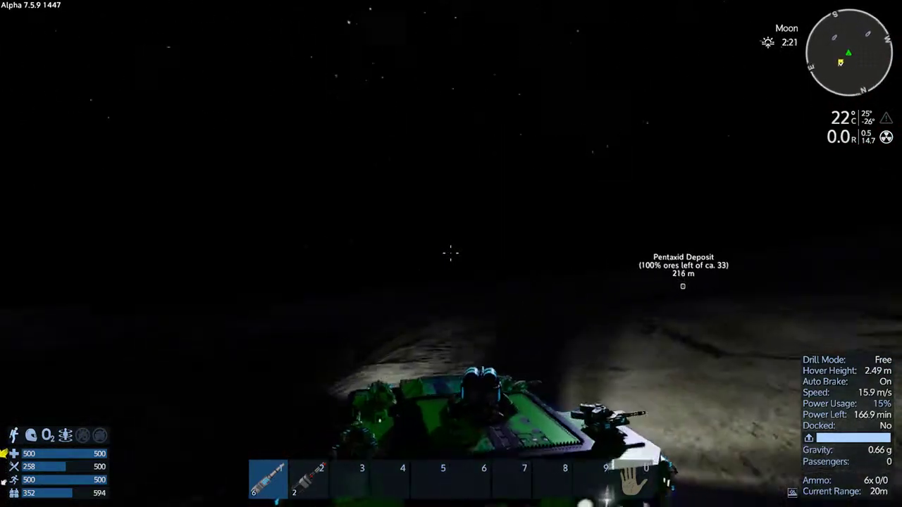
pyautogui.press('a')
pyautogui.press('a')
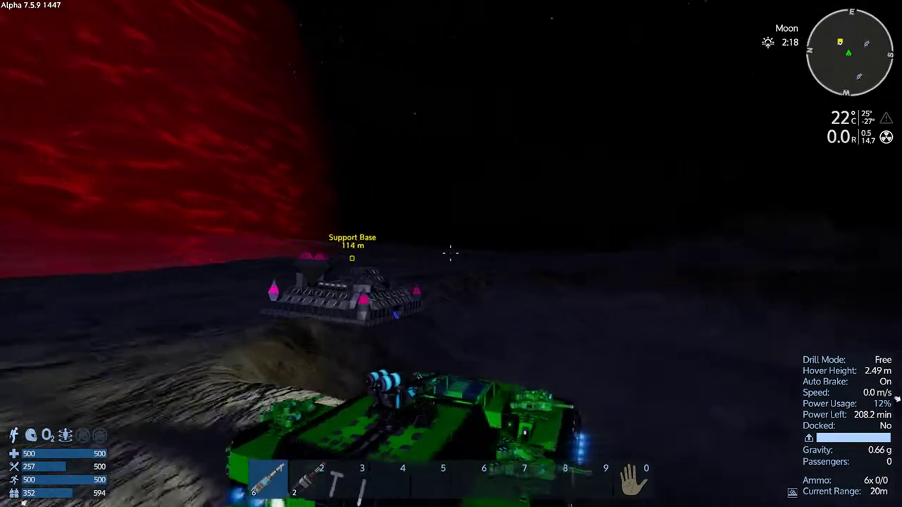
pyautogui.press('Tab')
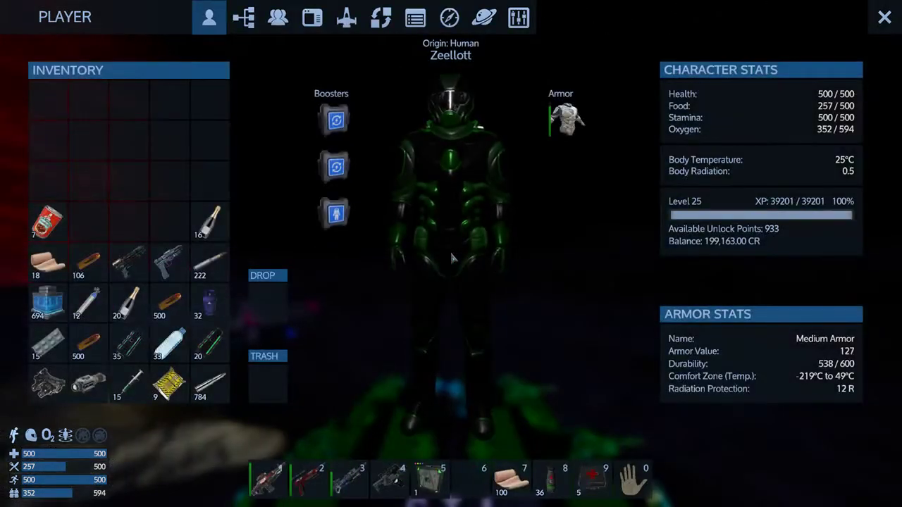
# Dismiss the inventory and speed the hover vessel toward the warp-engined capital hull's hangar
pyautogui.press('Tab')
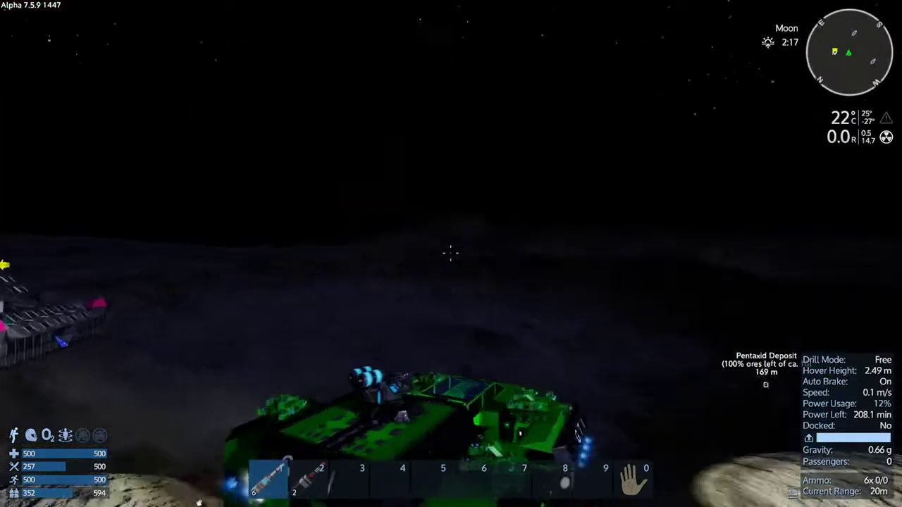
pyautogui.press('w')
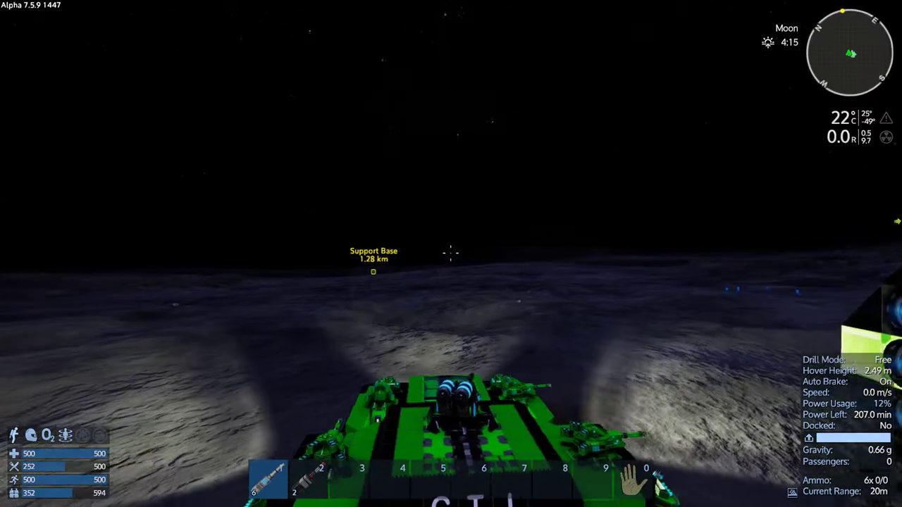
# Nudge the hover tank forward and back until it faces the lit hangar bay, about 45 m away
pyautogui.press('w')
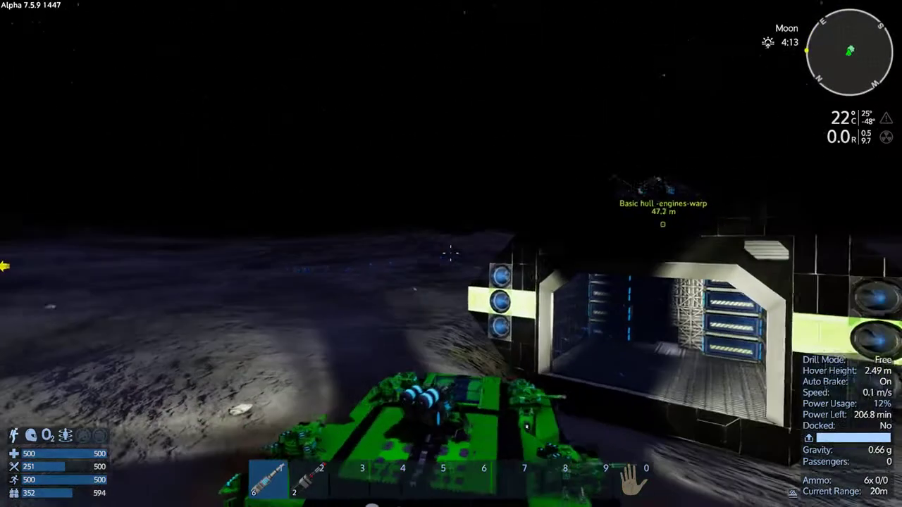
pyautogui.press('w')
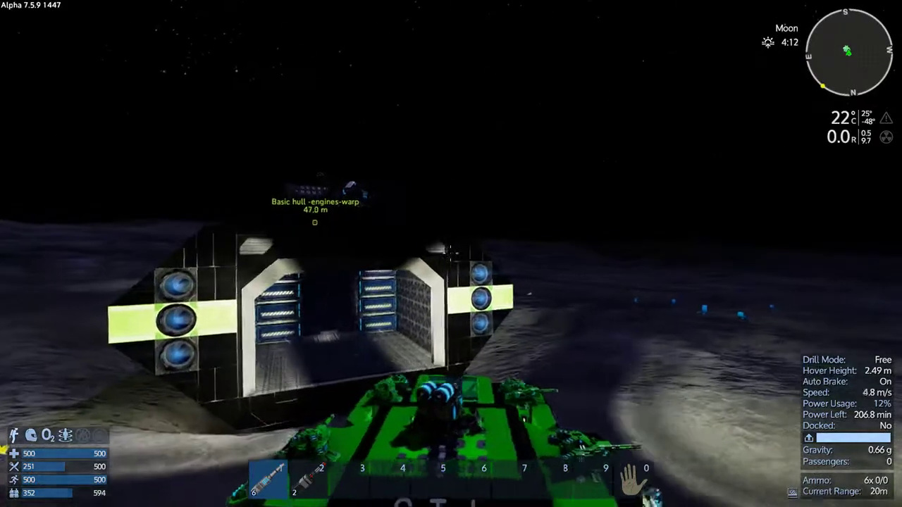
pyautogui.press('s')
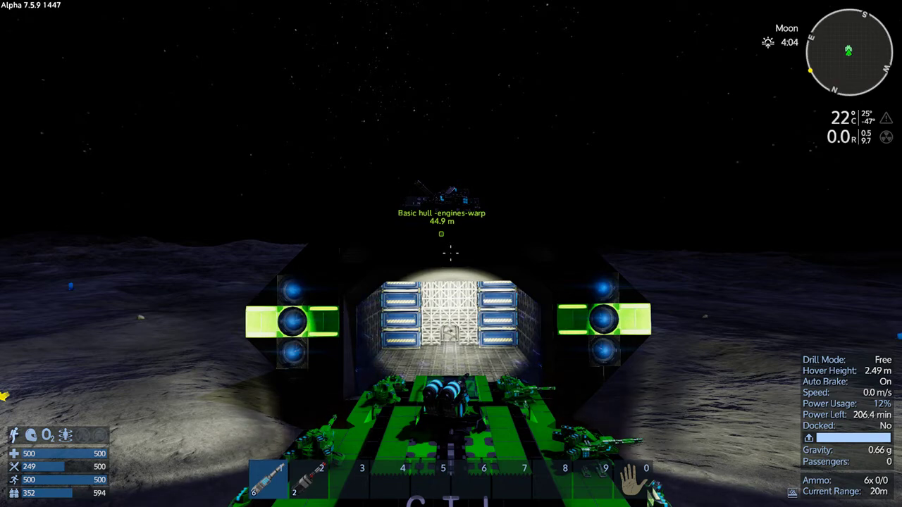
pyautogui.press('w')
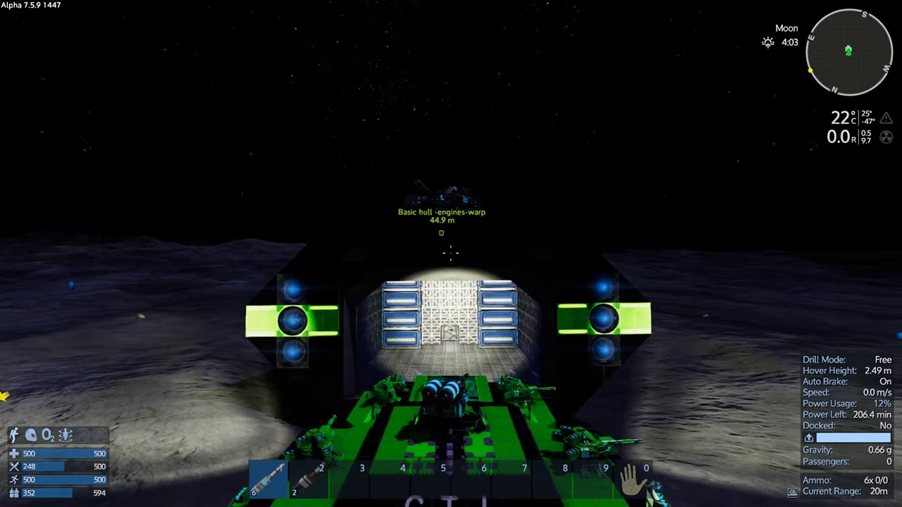